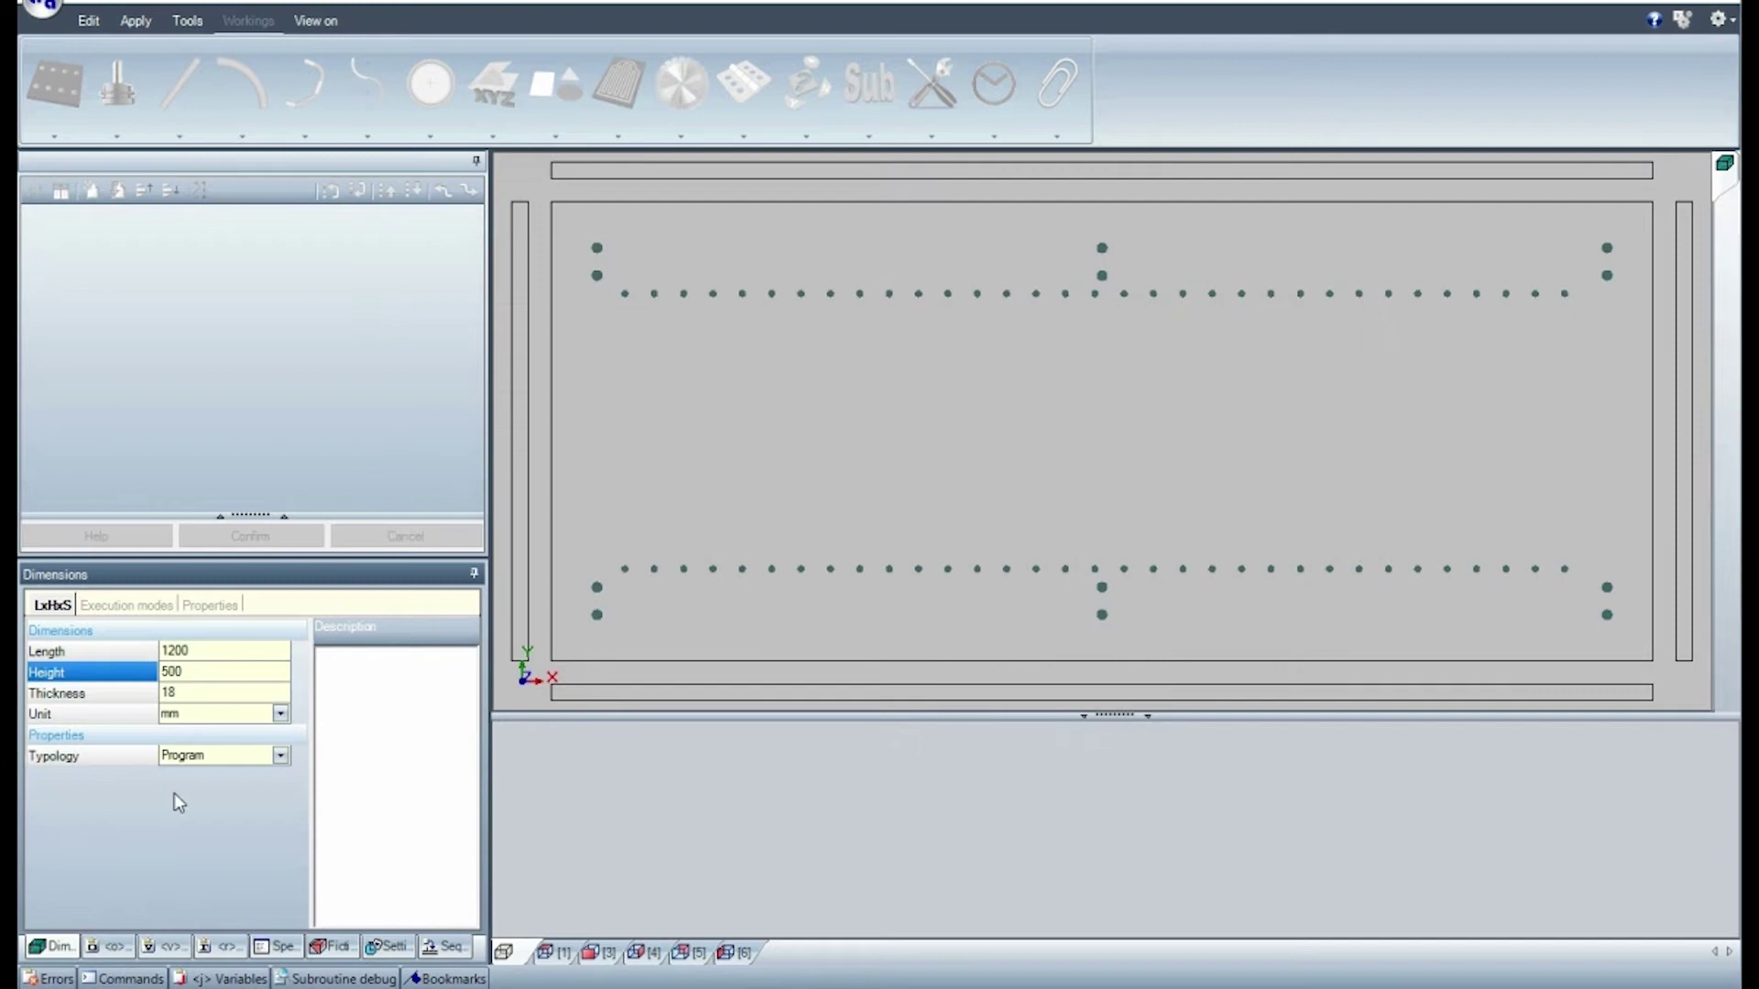
- Check variables r0 (diameter 12) and r1 (step 32), then show the subprogram's workings list
{"action": "left_click", "coordinate": [220, 946]}
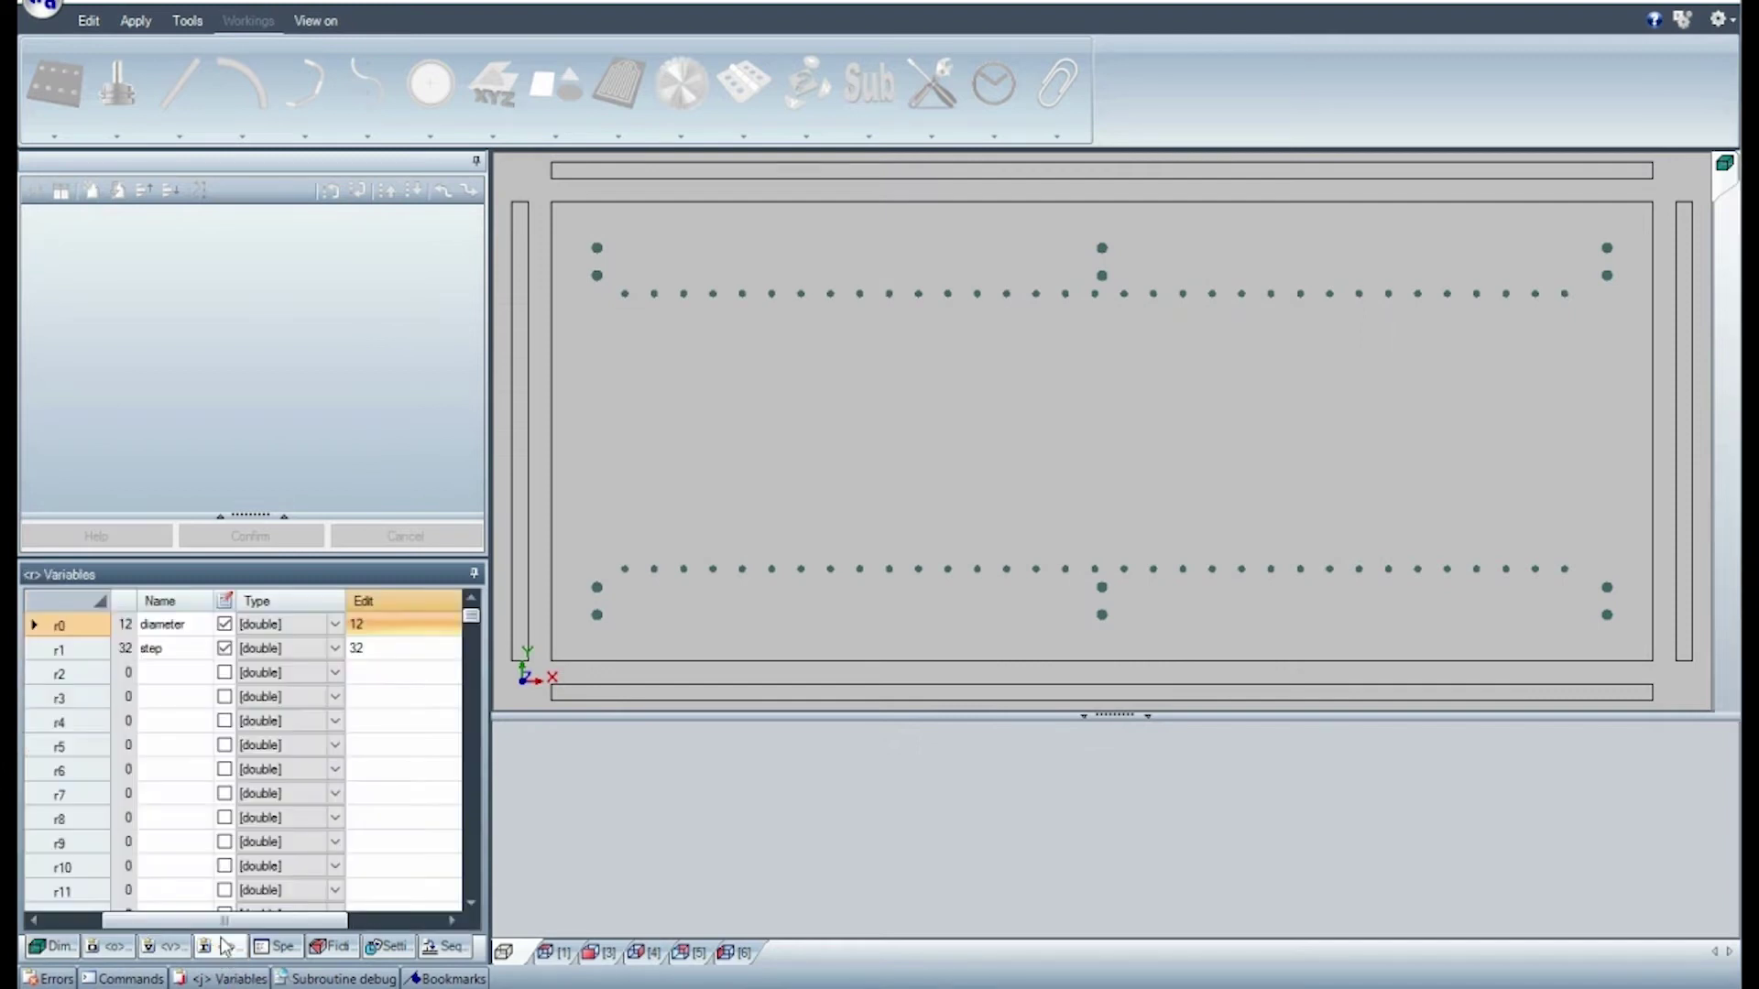
{"action": "left_click", "coordinate": [229, 625]}
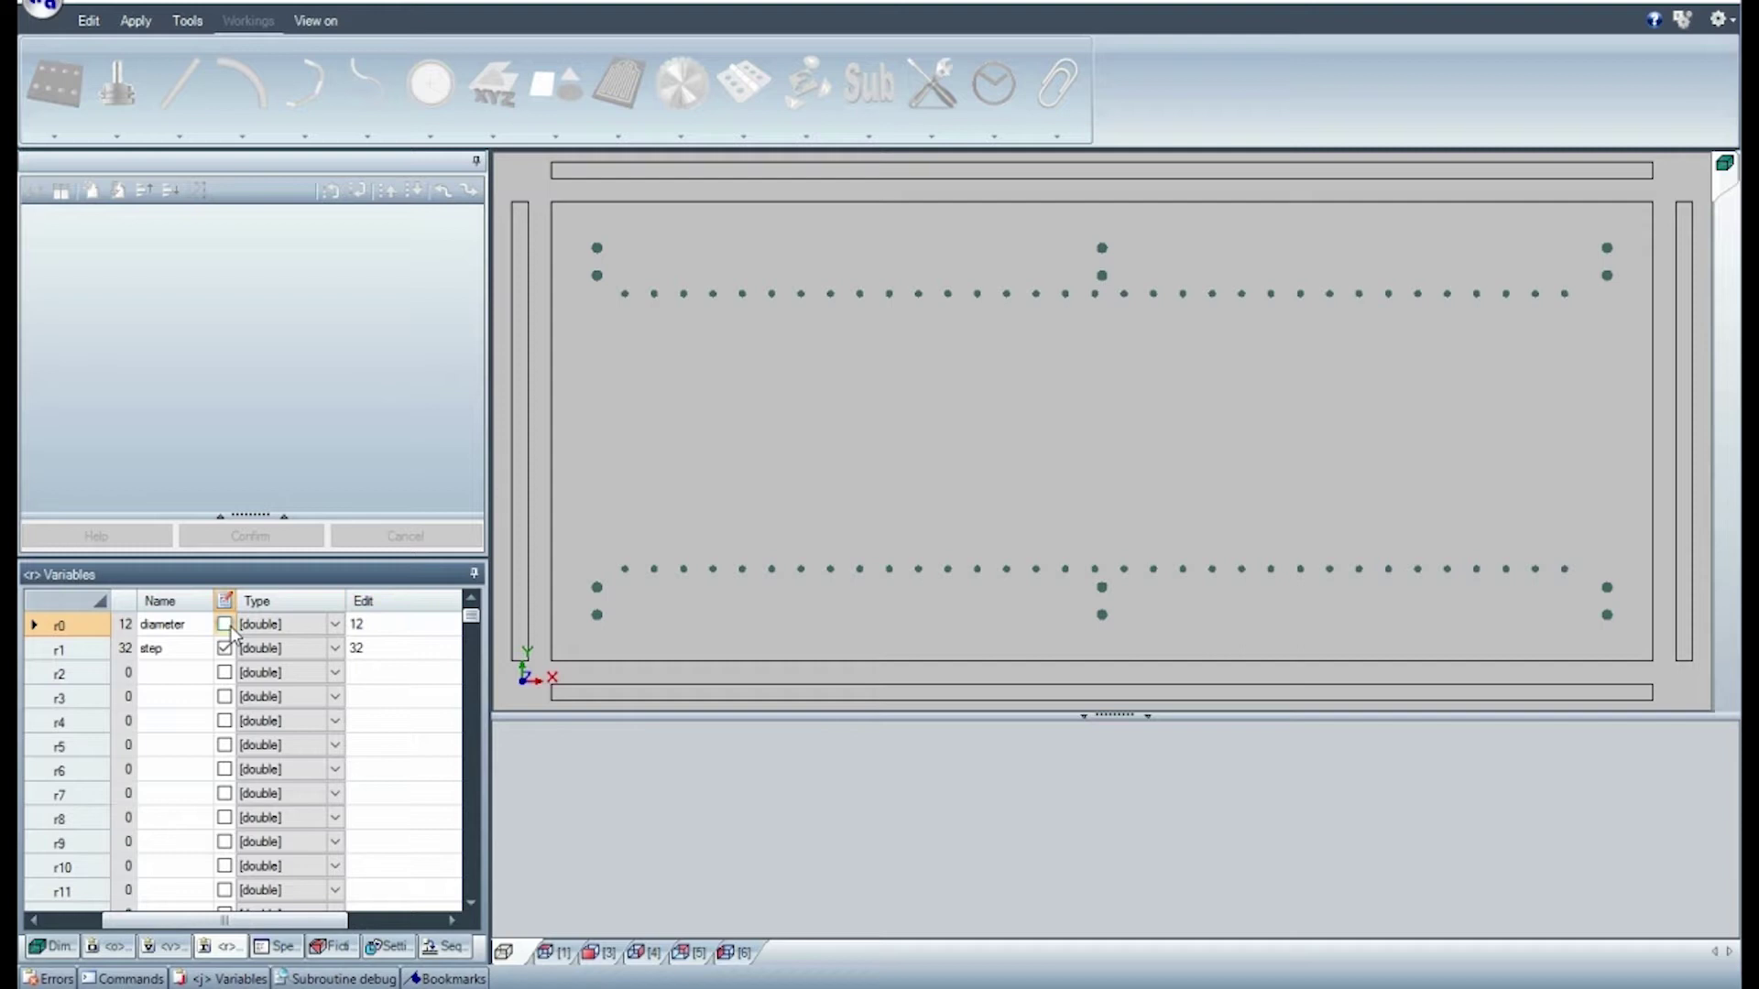
{"action": "left_click", "coordinate": [392, 651]}
{"action": "left_click", "coordinate": [718, 650]}
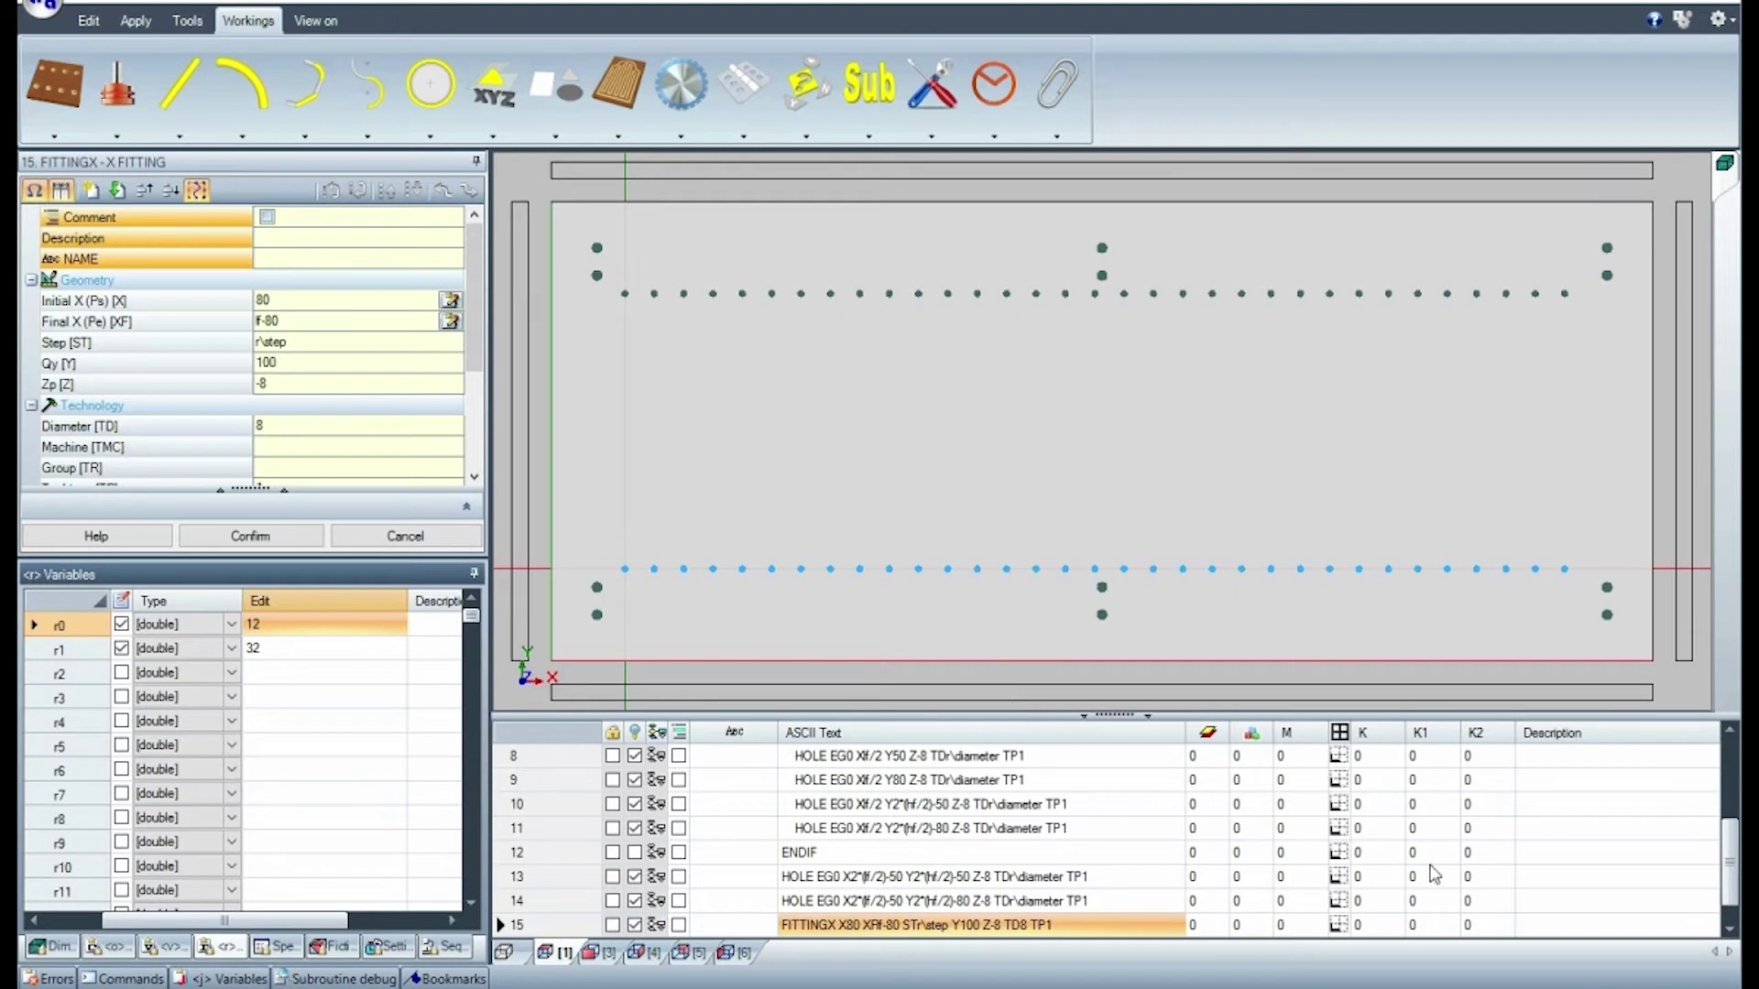
- Inspect the Qx/Qy formulas of the six corner HOLE workings at 50 and 80 offsets
{"action": "scroll", "coordinate": [1670, 753], "scroll_direction": "up", "scroll_amount": 3}
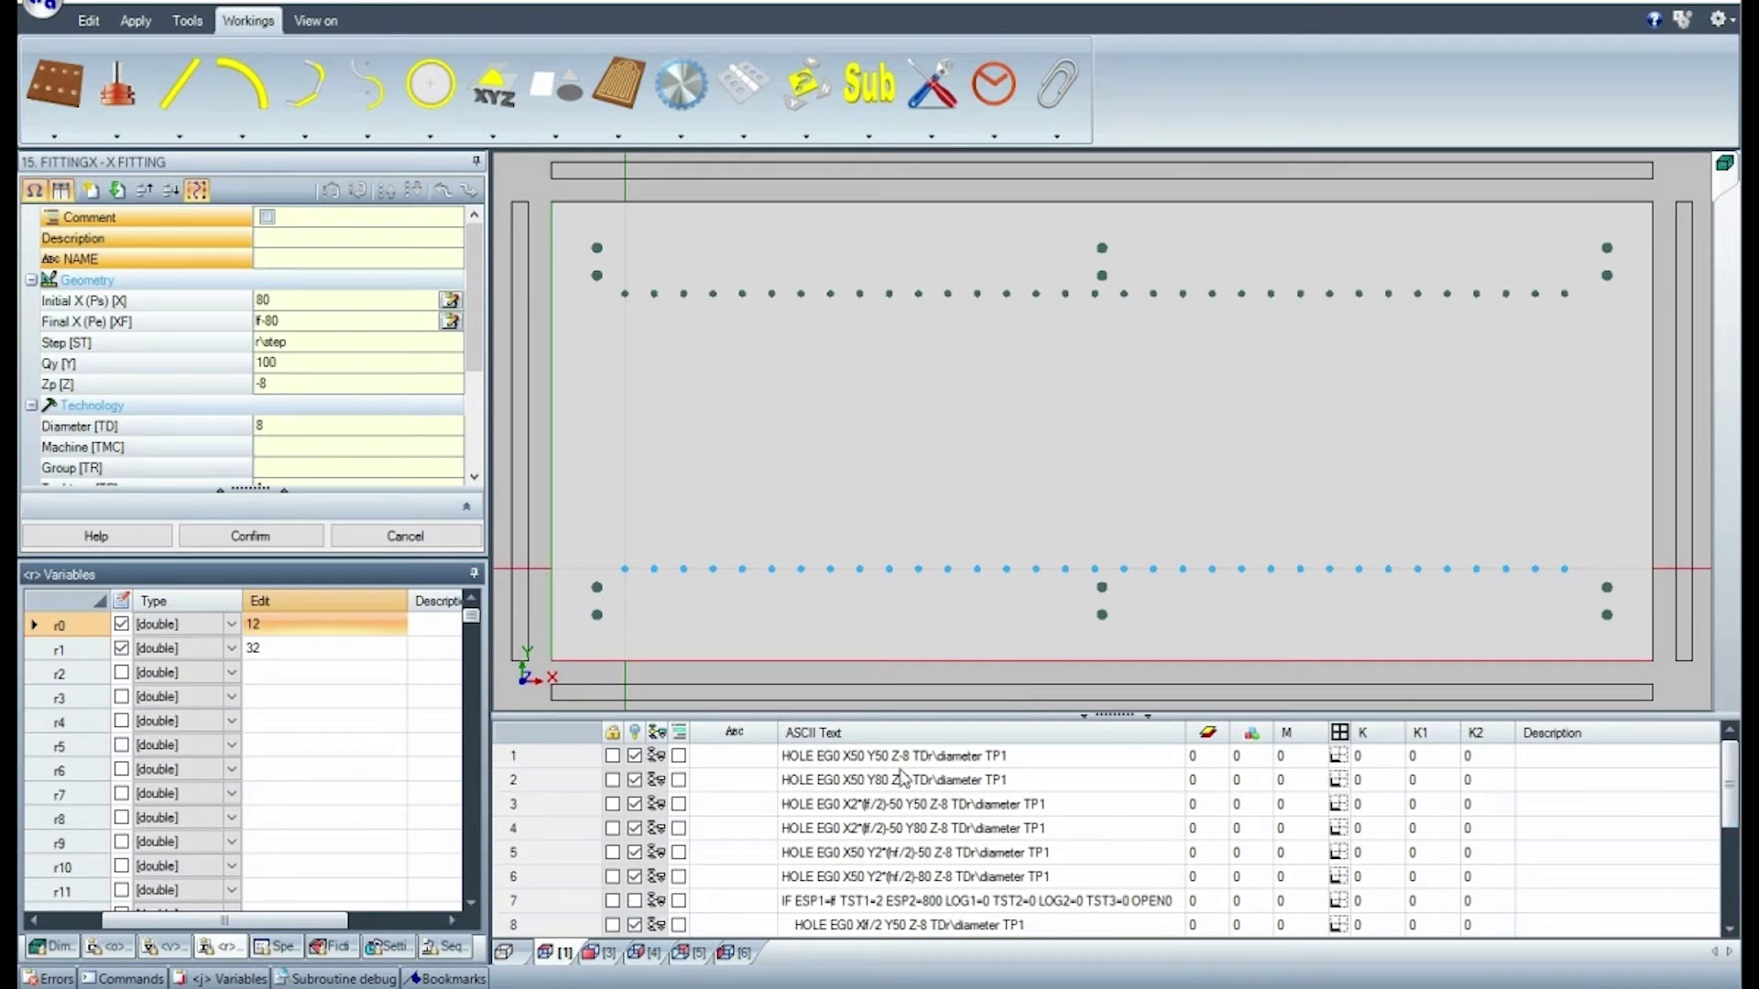
{"action": "left_click", "coordinate": [930, 758]}
{"action": "left_click", "coordinate": [930, 779]}
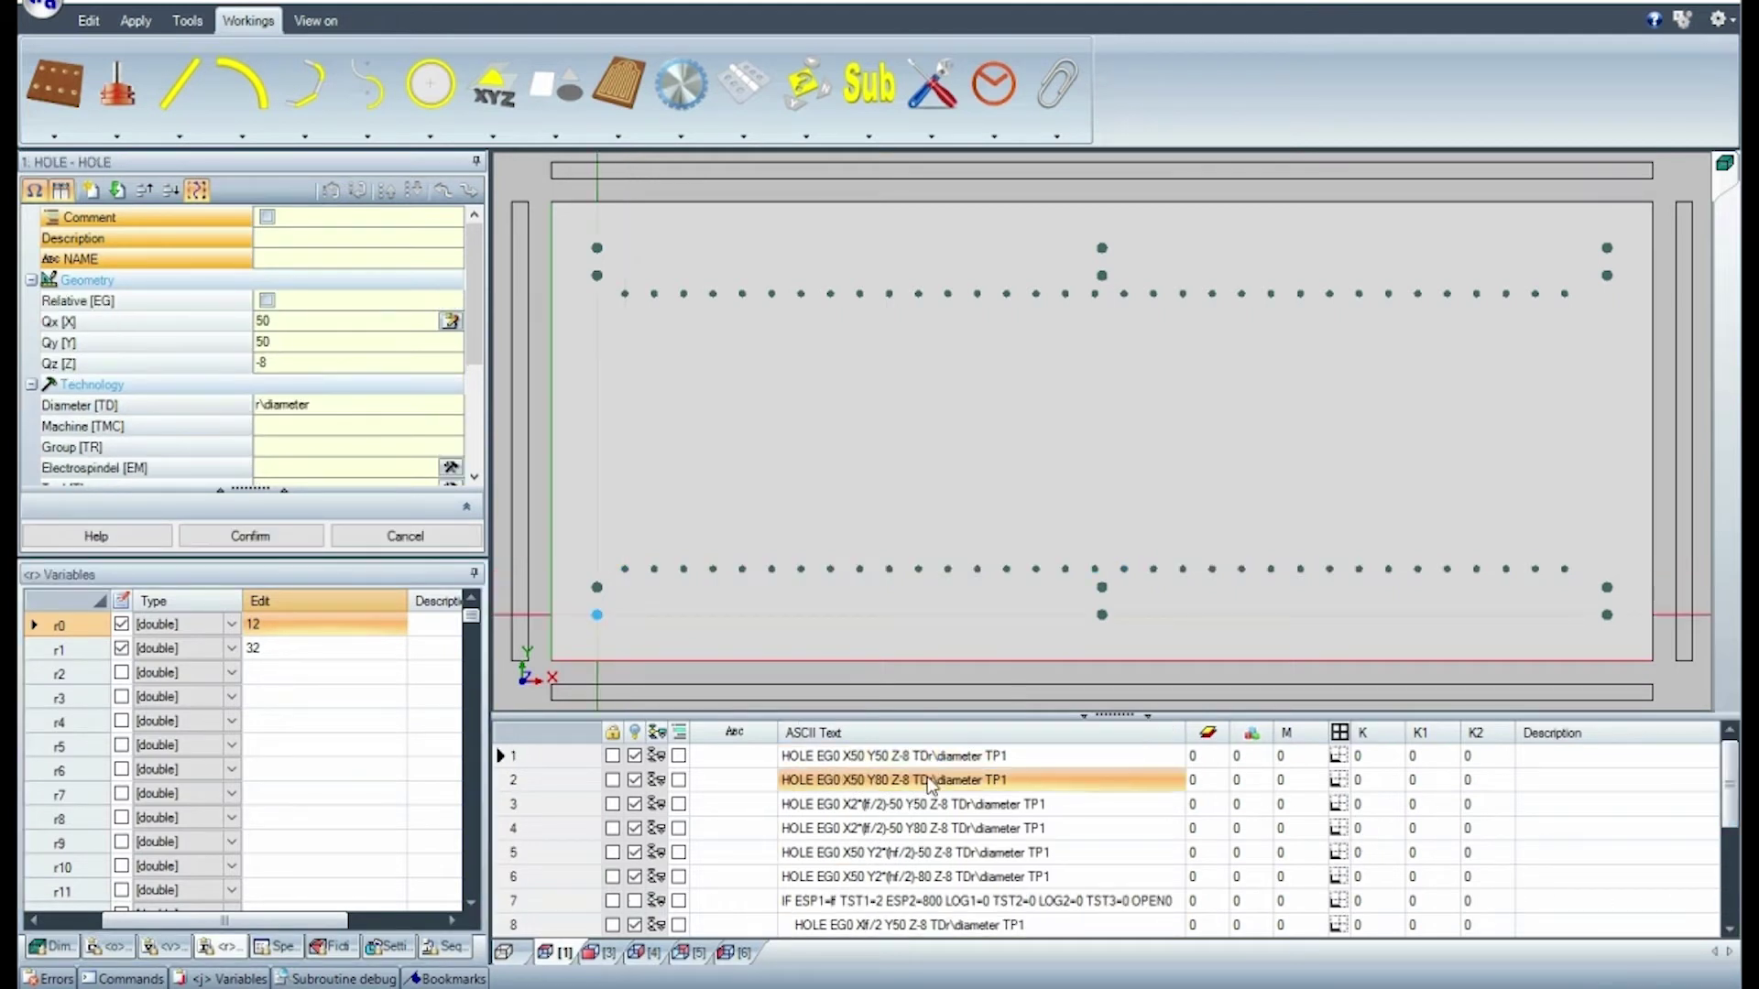
{"action": "left_click", "coordinate": [929, 809]}
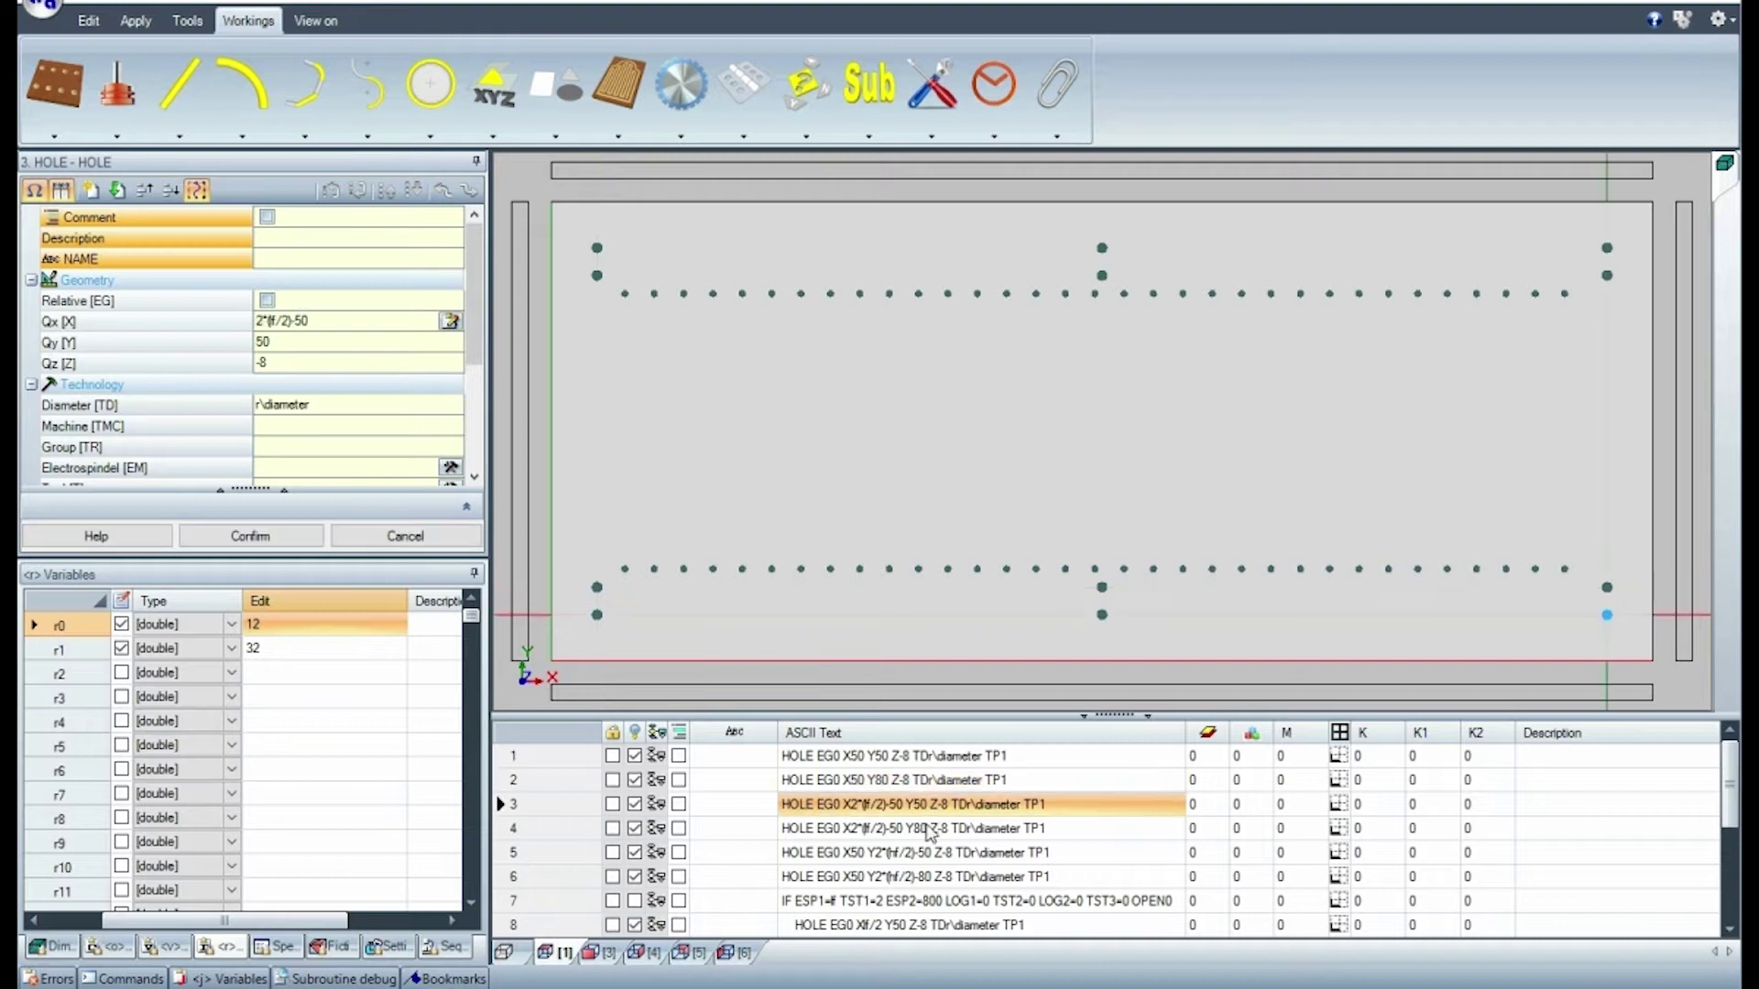
{"action": "left_click", "coordinate": [349, 322]}
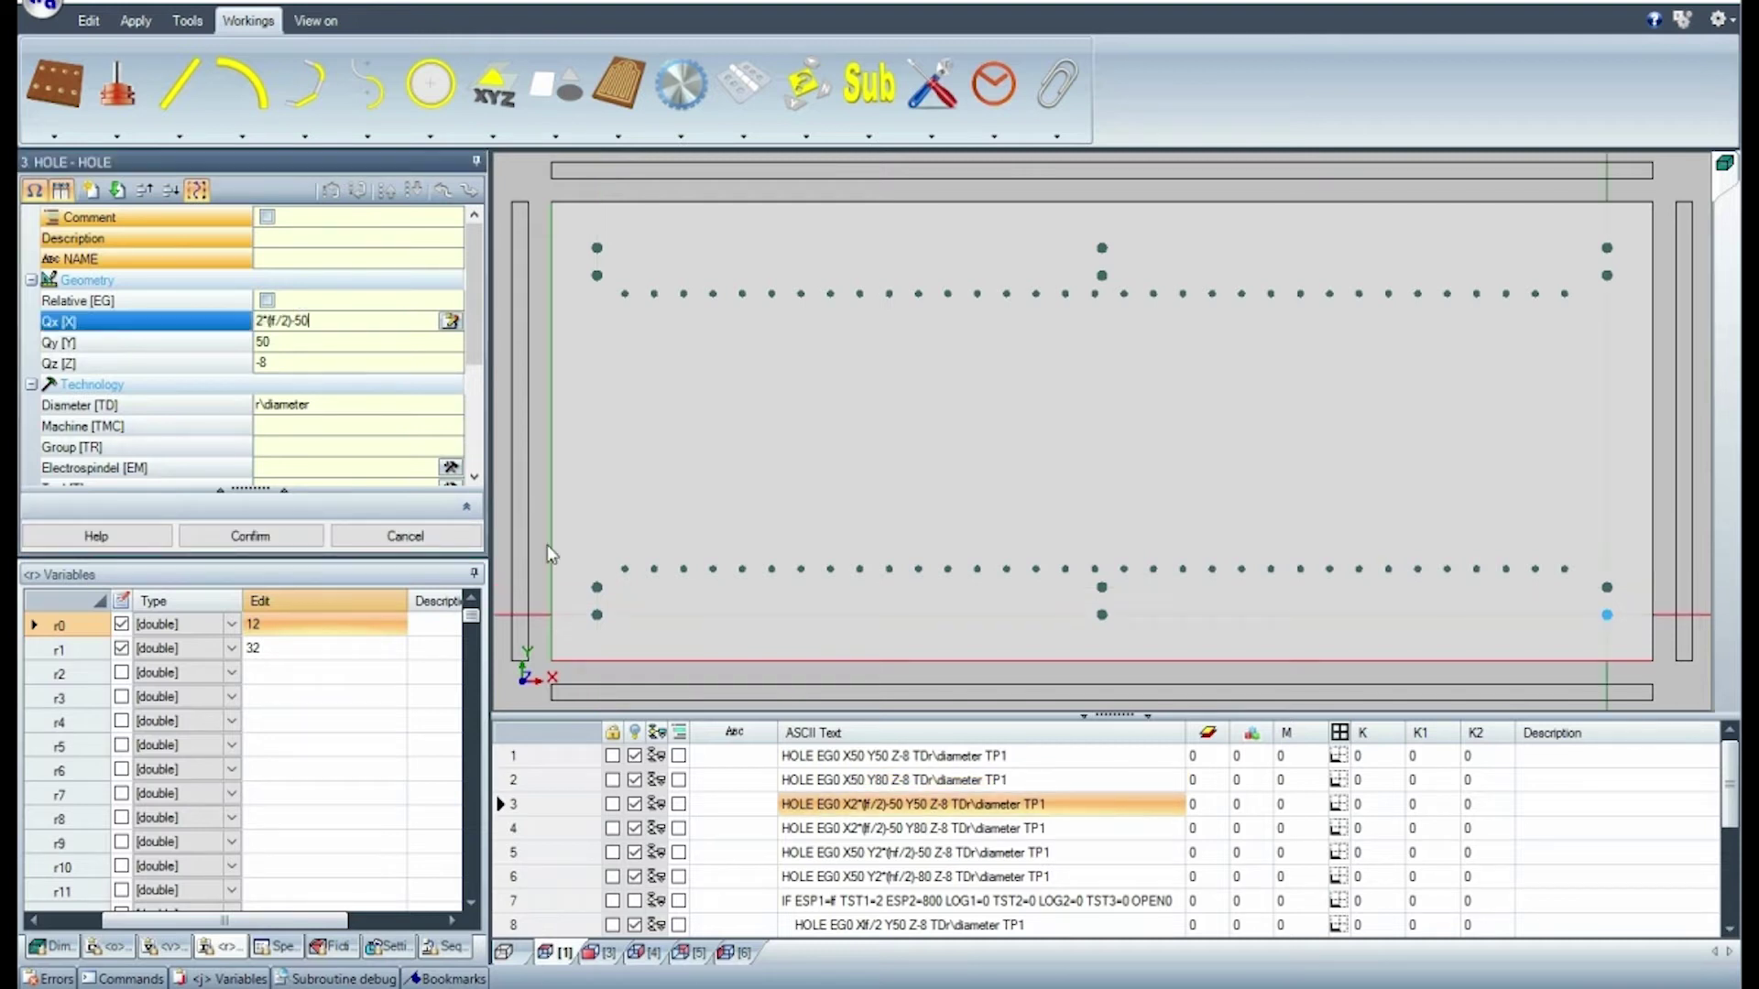
{"action": "left_click", "coordinate": [907, 829]}
{"action": "left_click", "coordinate": [338, 318]}
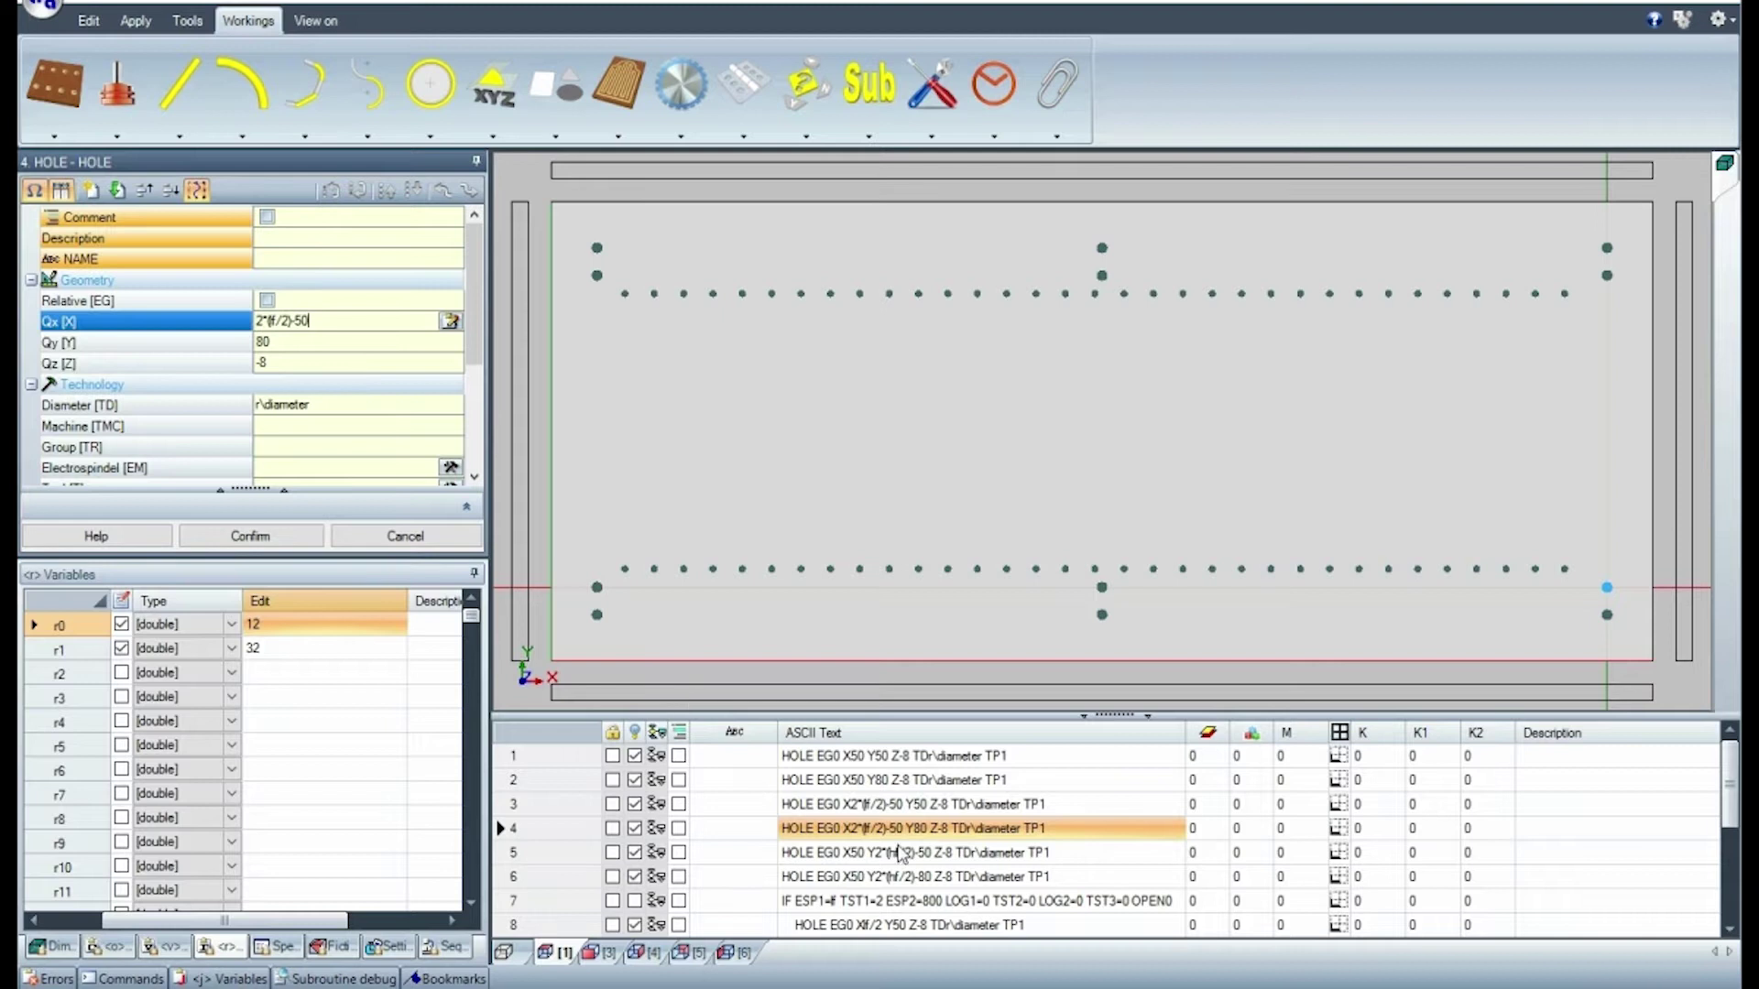
{"action": "left_click", "coordinate": [906, 853]}
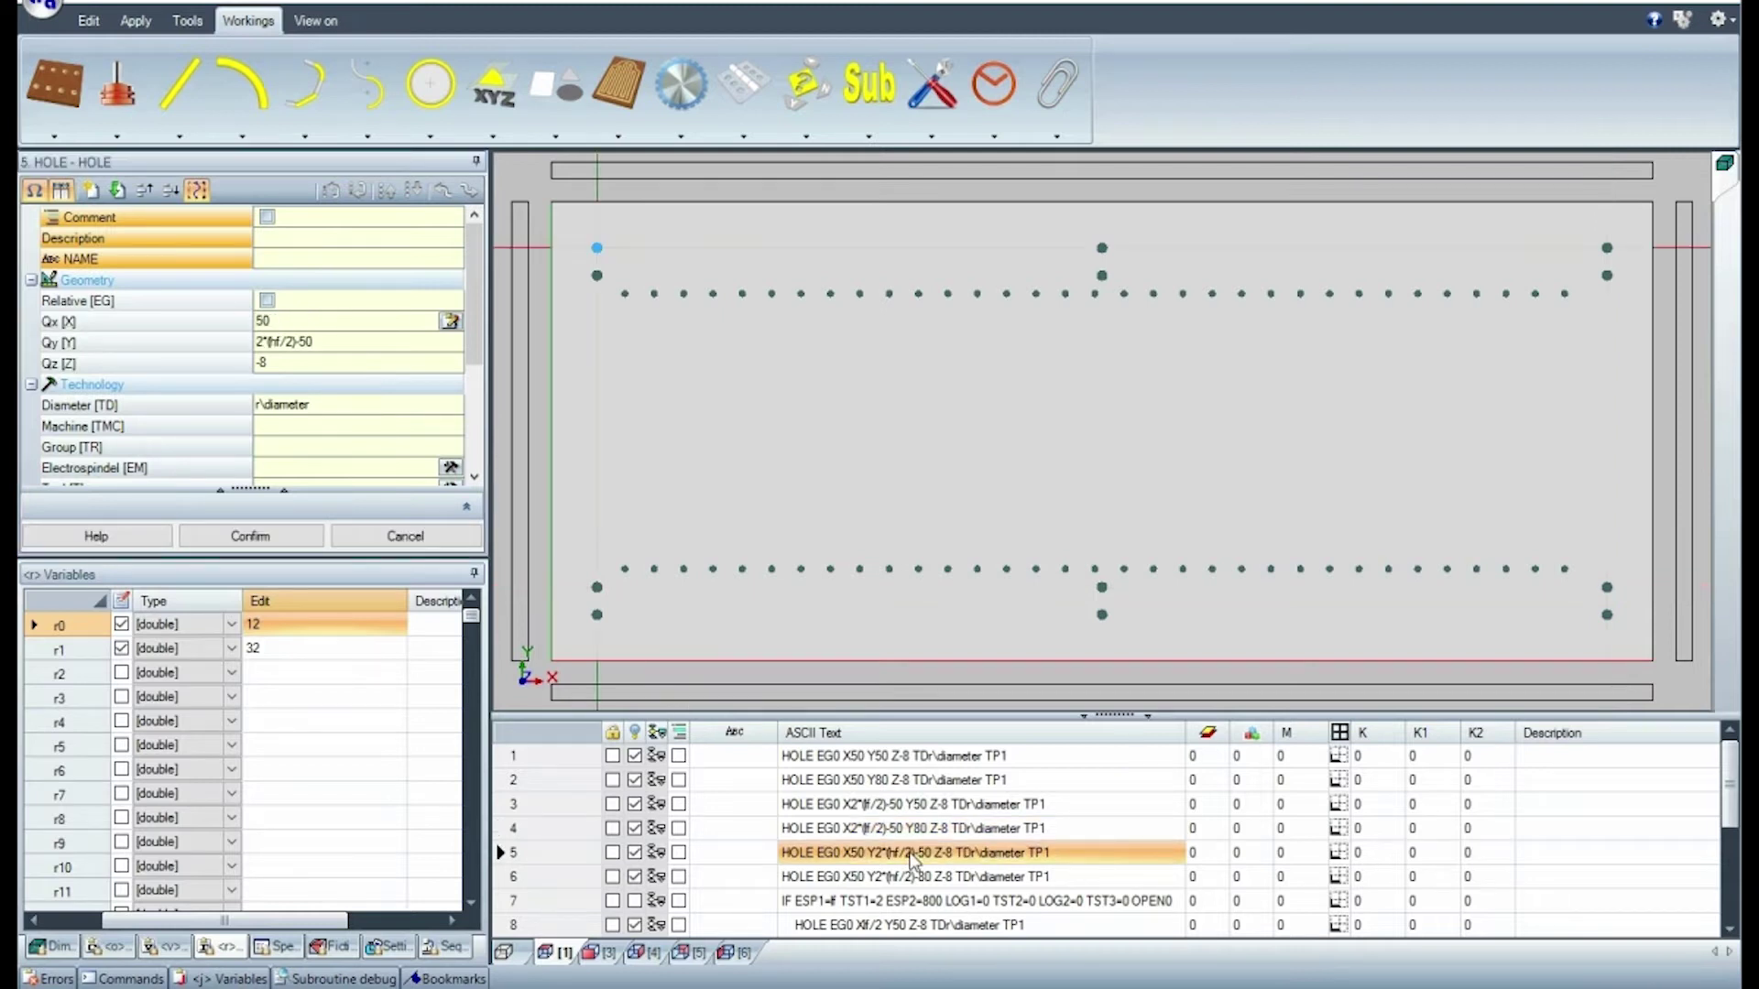
{"action": "left_click", "coordinate": [377, 348]}
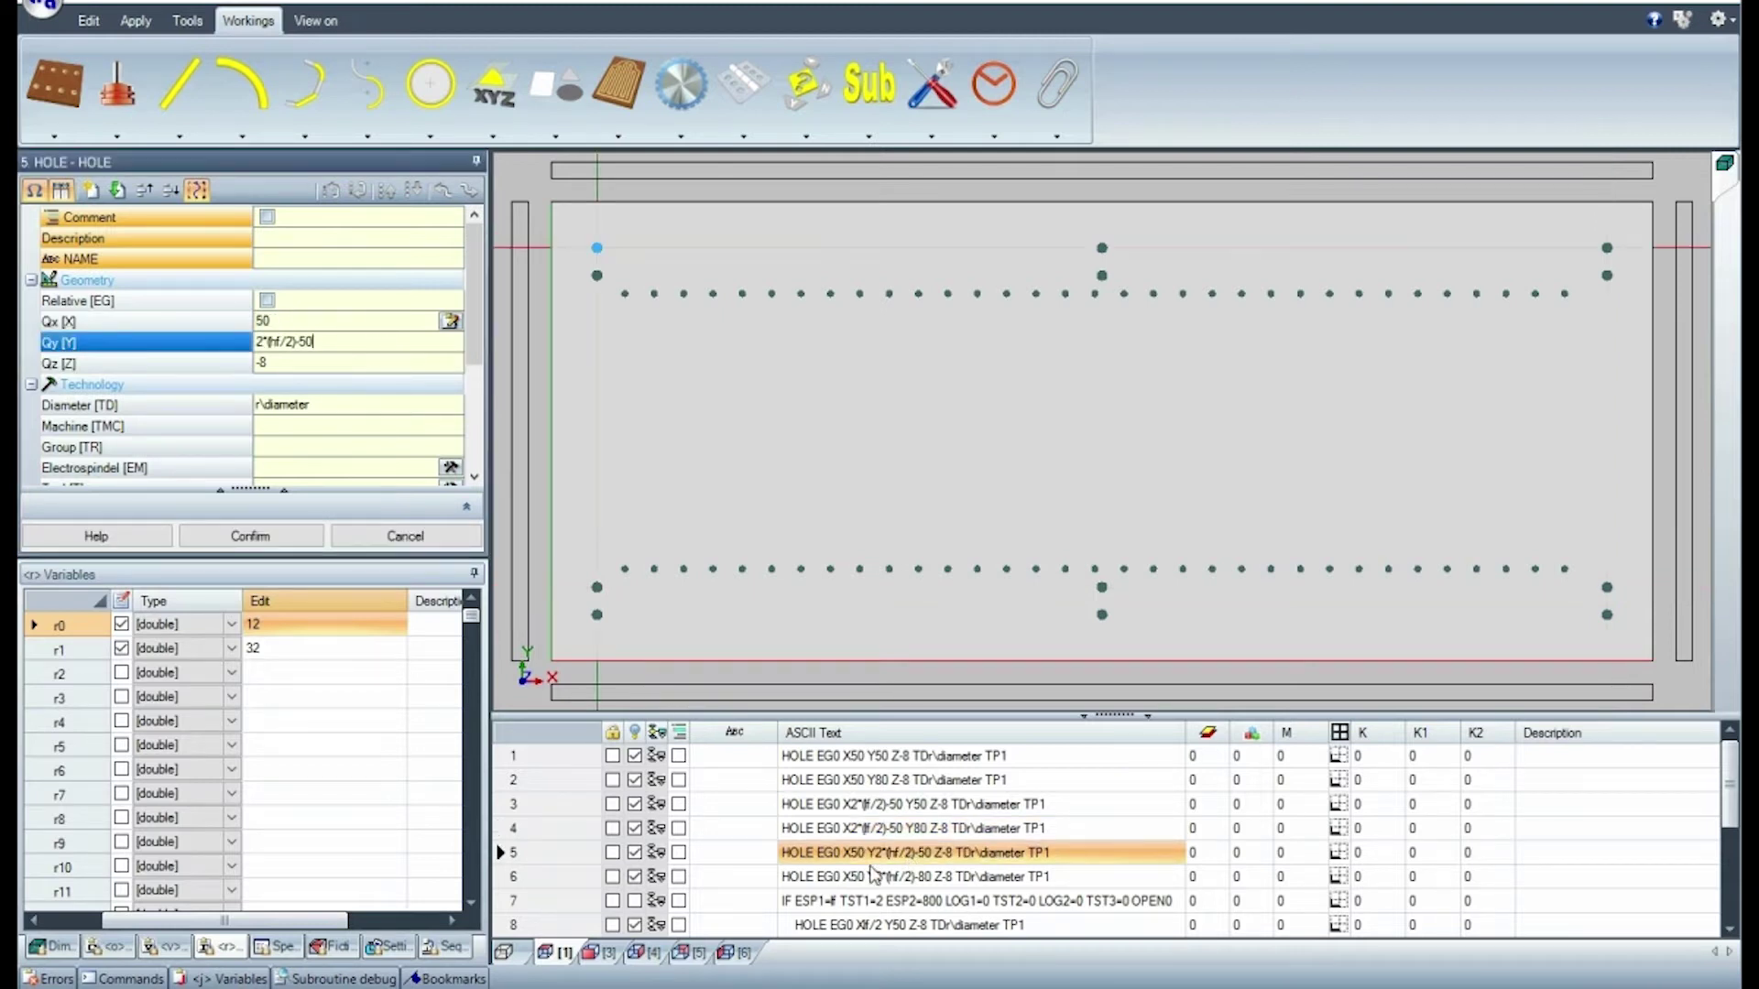
{"action": "left_click", "coordinate": [875, 876]}
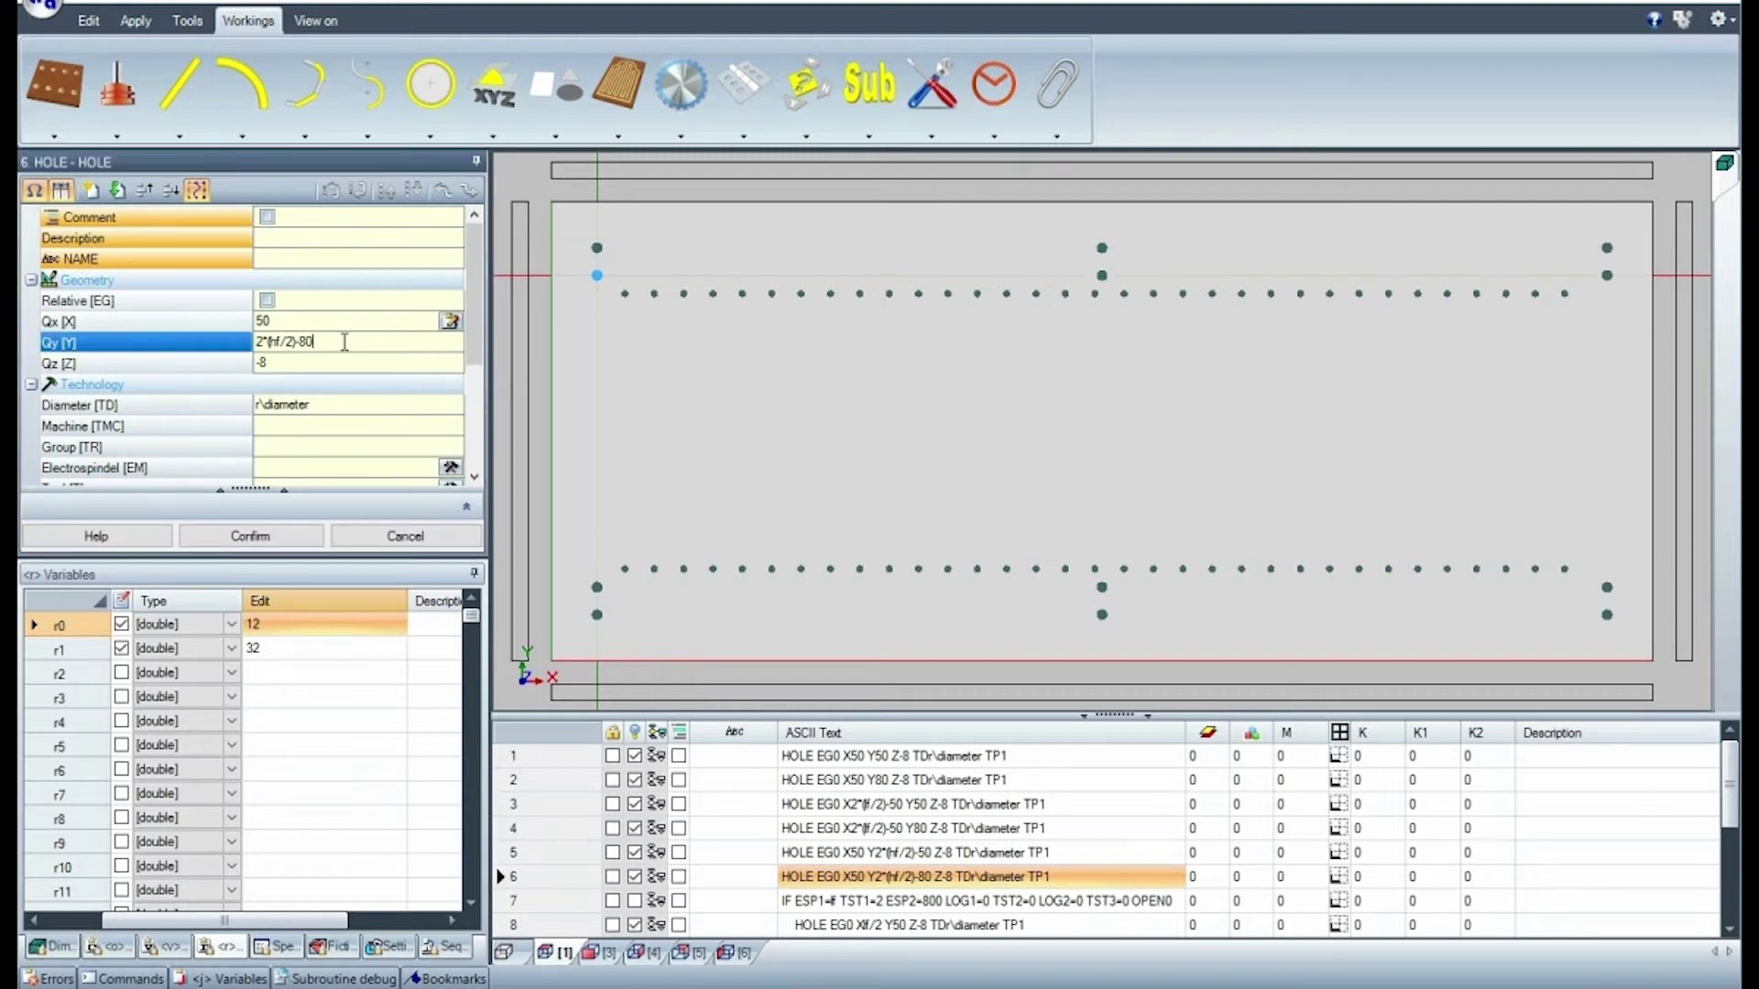
- Review the IF f > 800 condition, the central holes at f/2, and the FITTINGX hole rows
{"action": "left_click", "coordinate": [962, 901]}
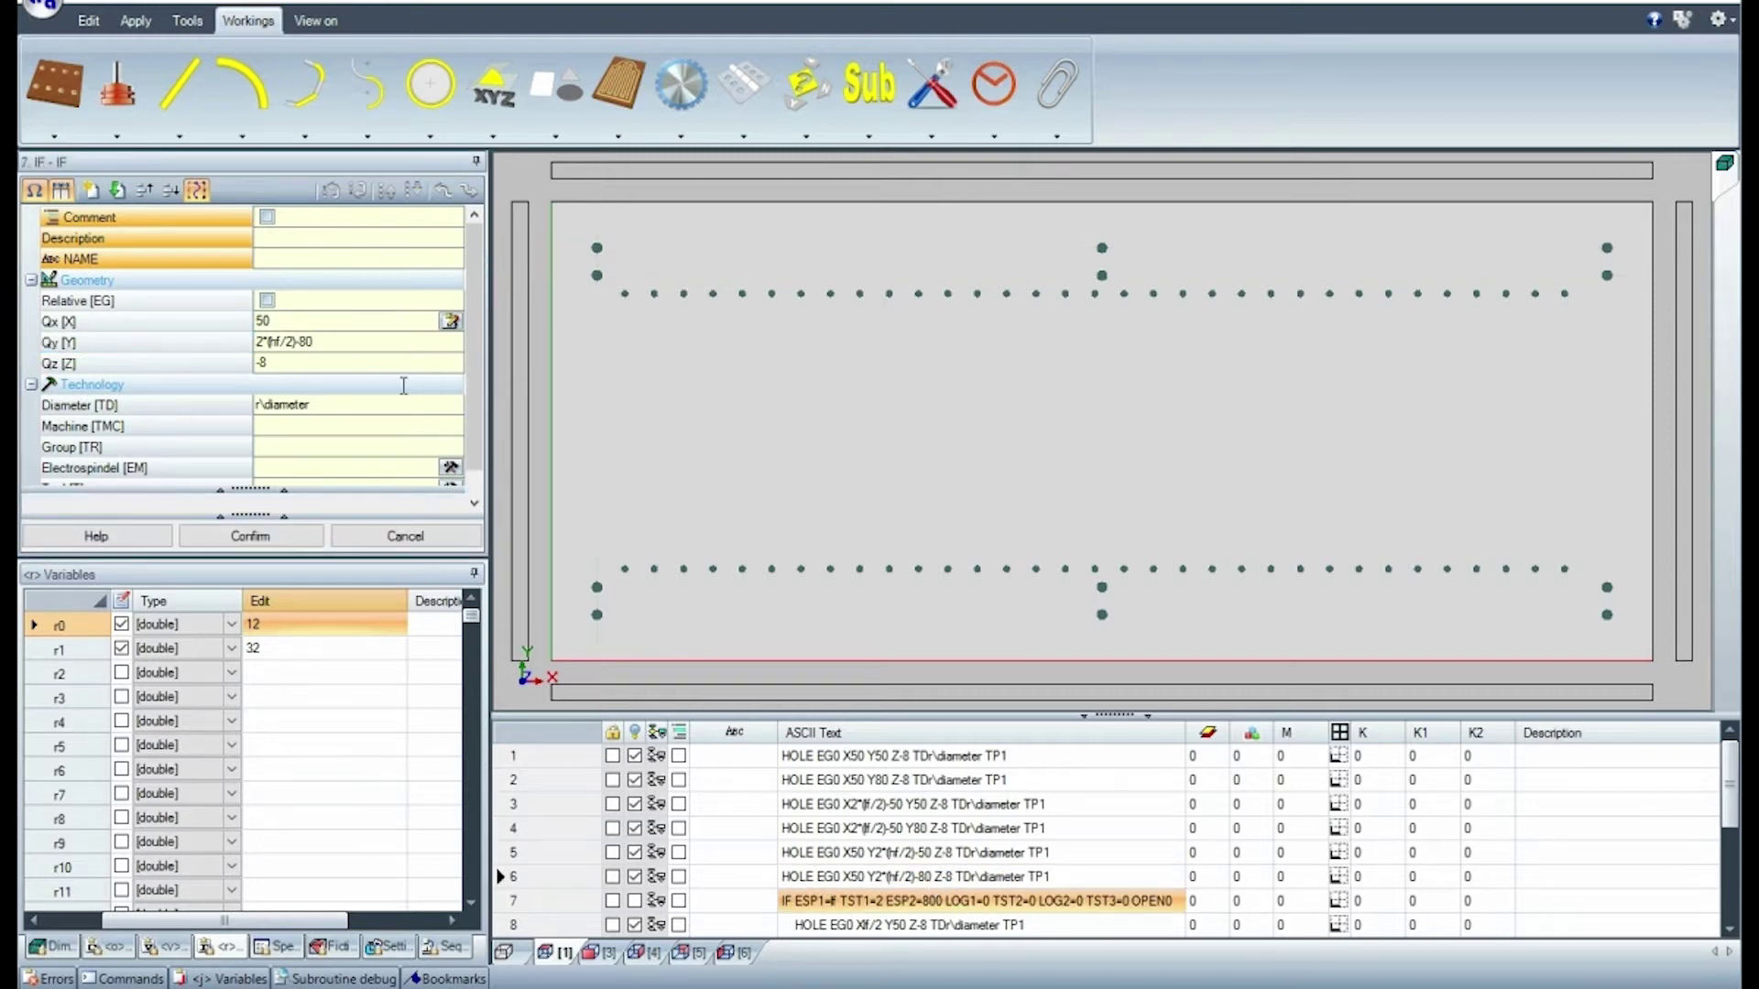
{"action": "key", "text": "Tab"}
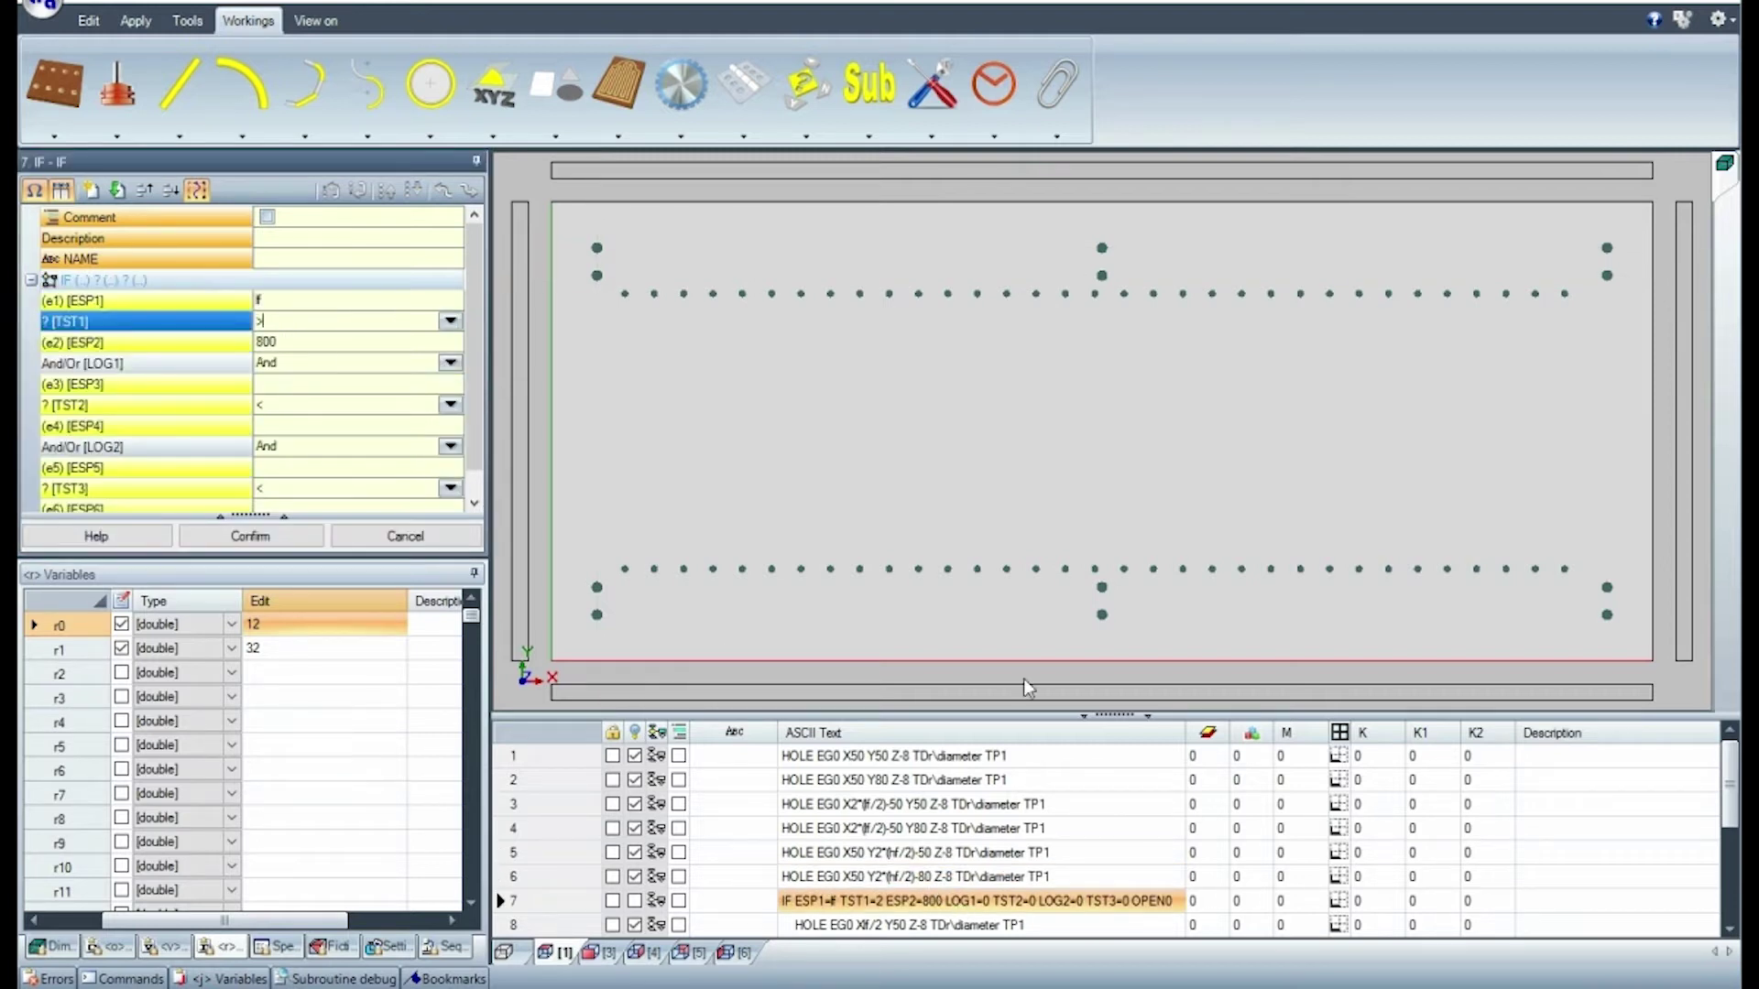
{"action": "scroll", "coordinate": [1218, 906], "scroll_direction": "down", "scroll_amount": 4}
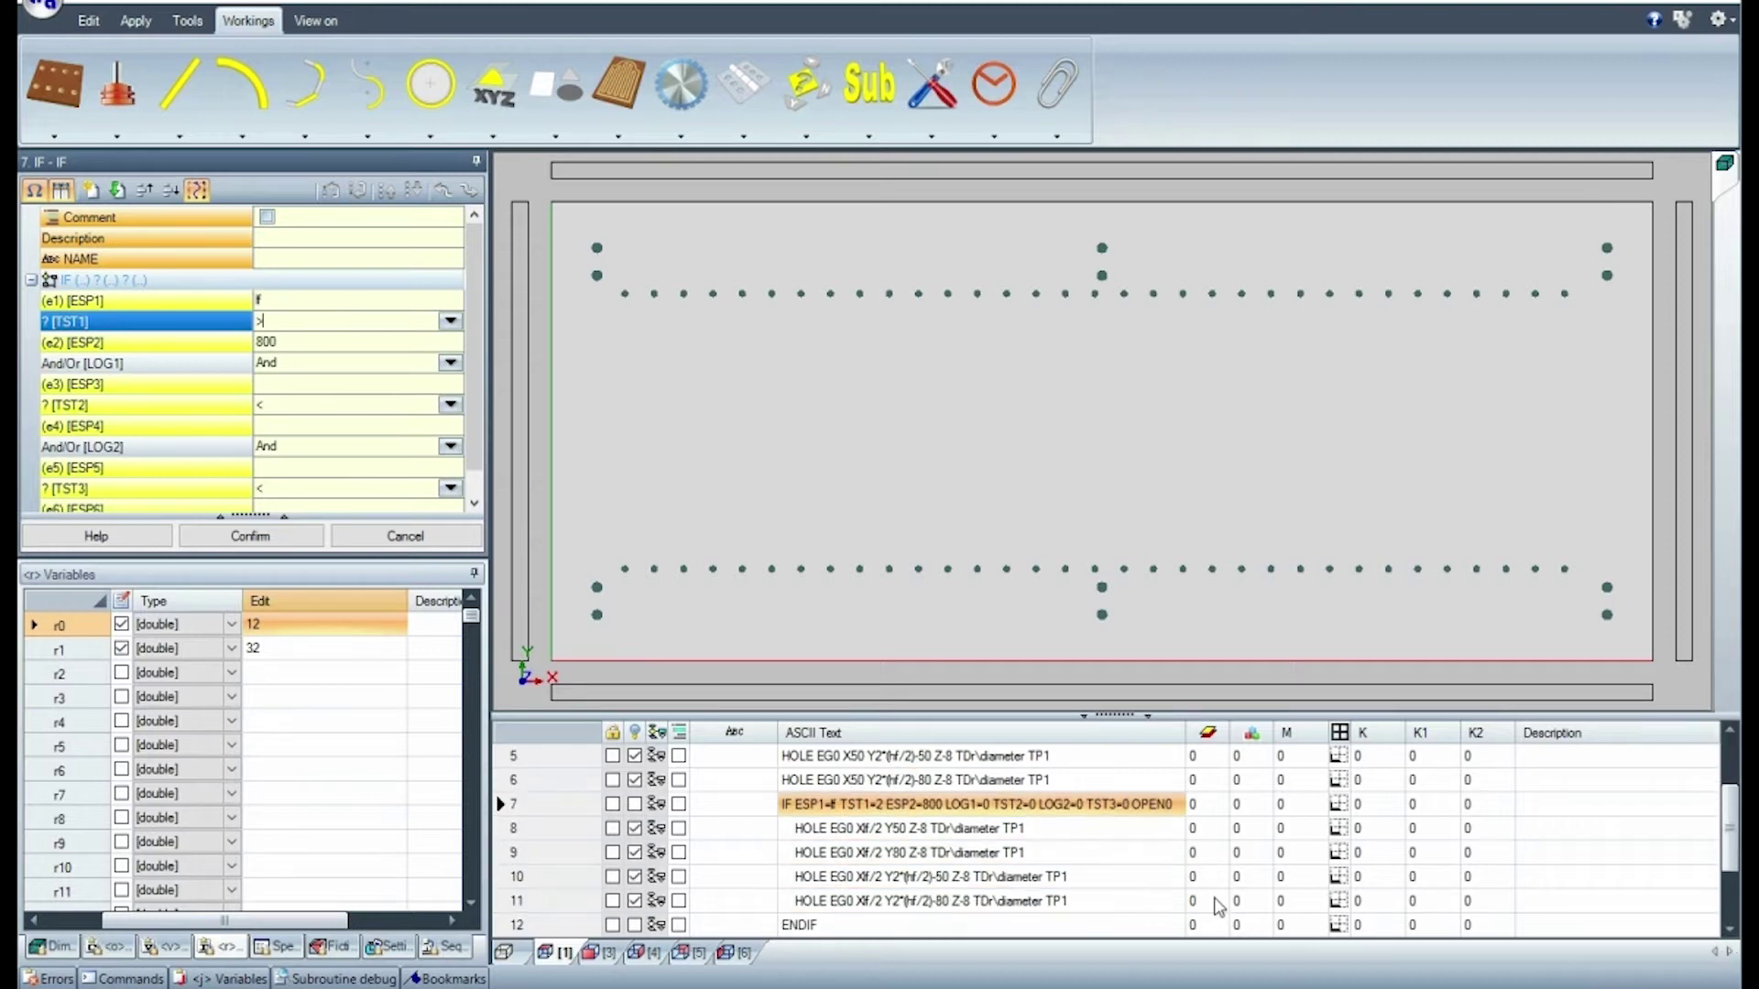
{"action": "left_click", "coordinate": [943, 829]}
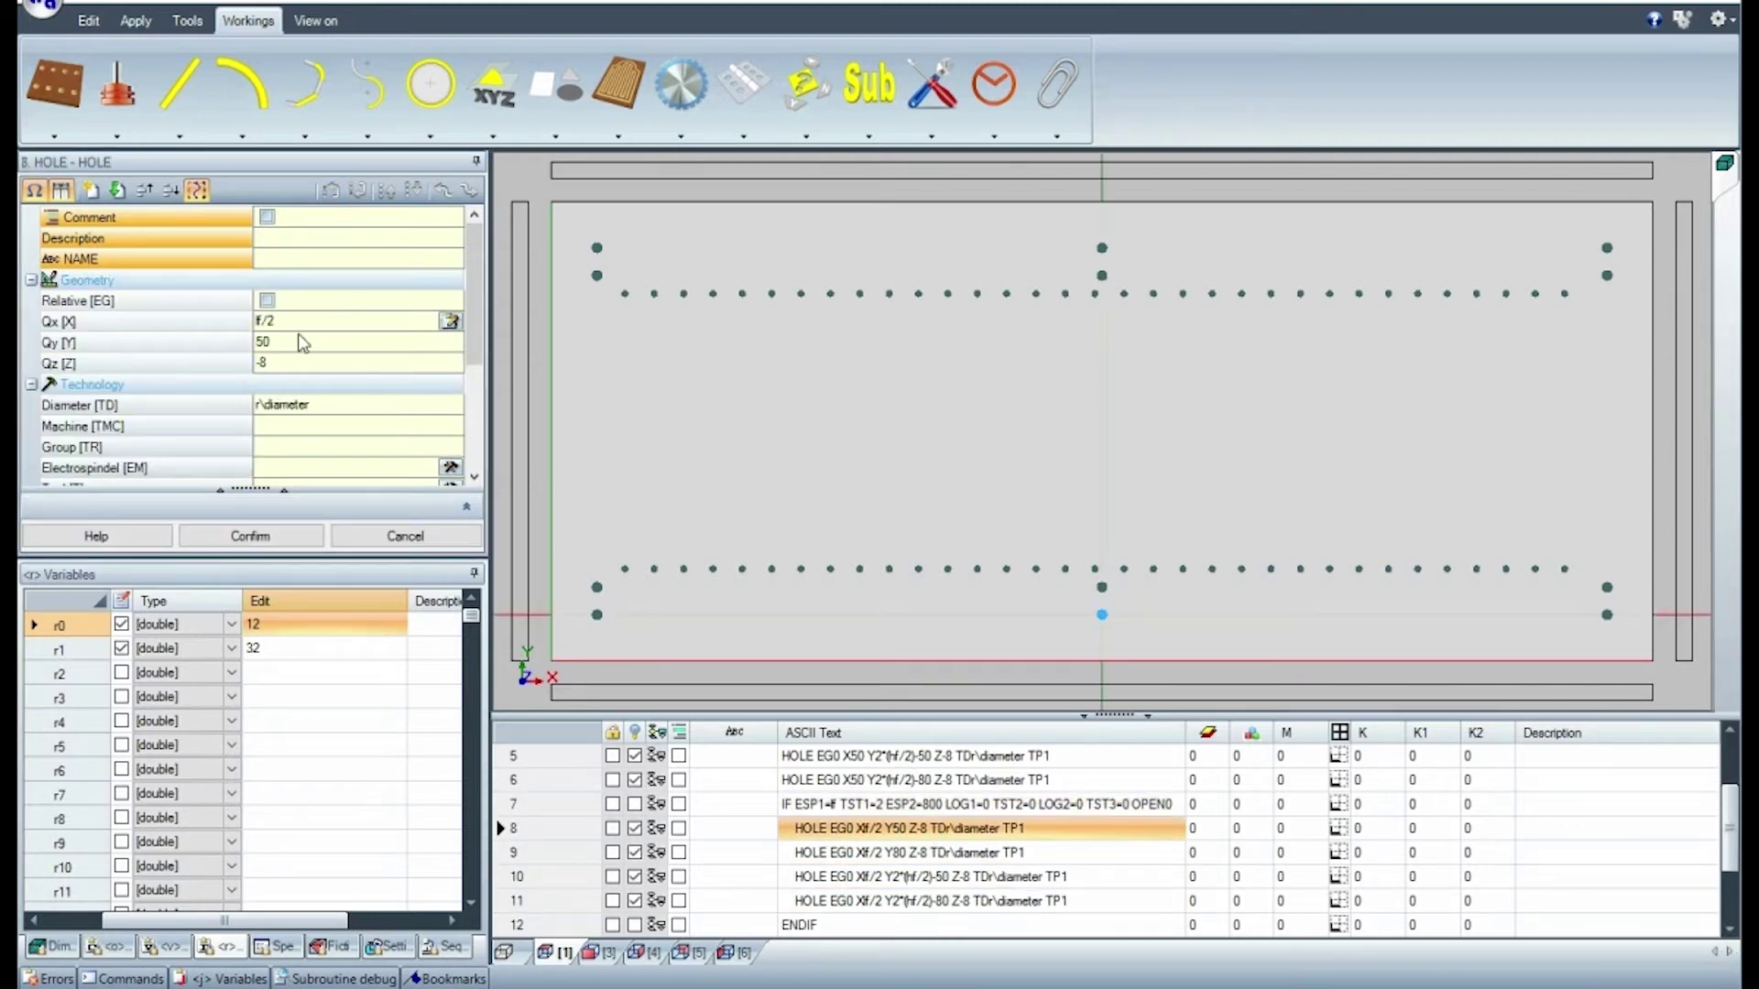
{"action": "left_click", "coordinate": [293, 323]}
{"action": "left_click", "coordinate": [916, 877]}
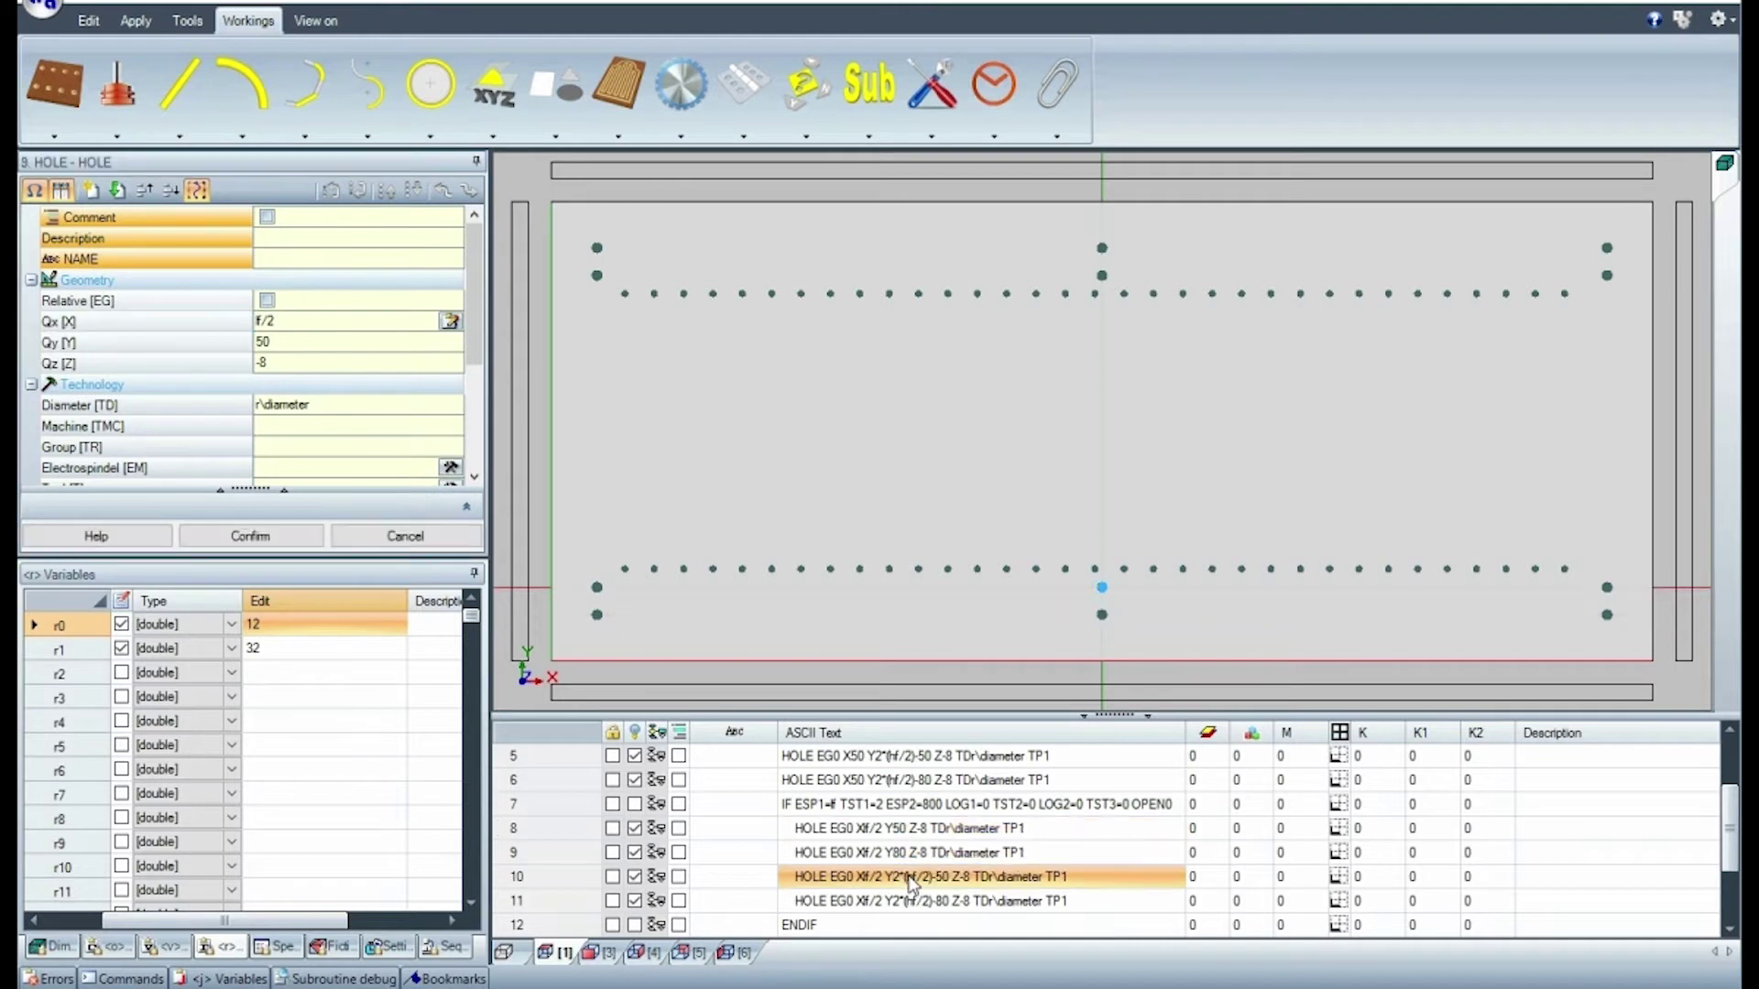
{"action": "key", "text": "Down"}
{"action": "key", "text": "Down"}
{"action": "key", "text": "Down"}
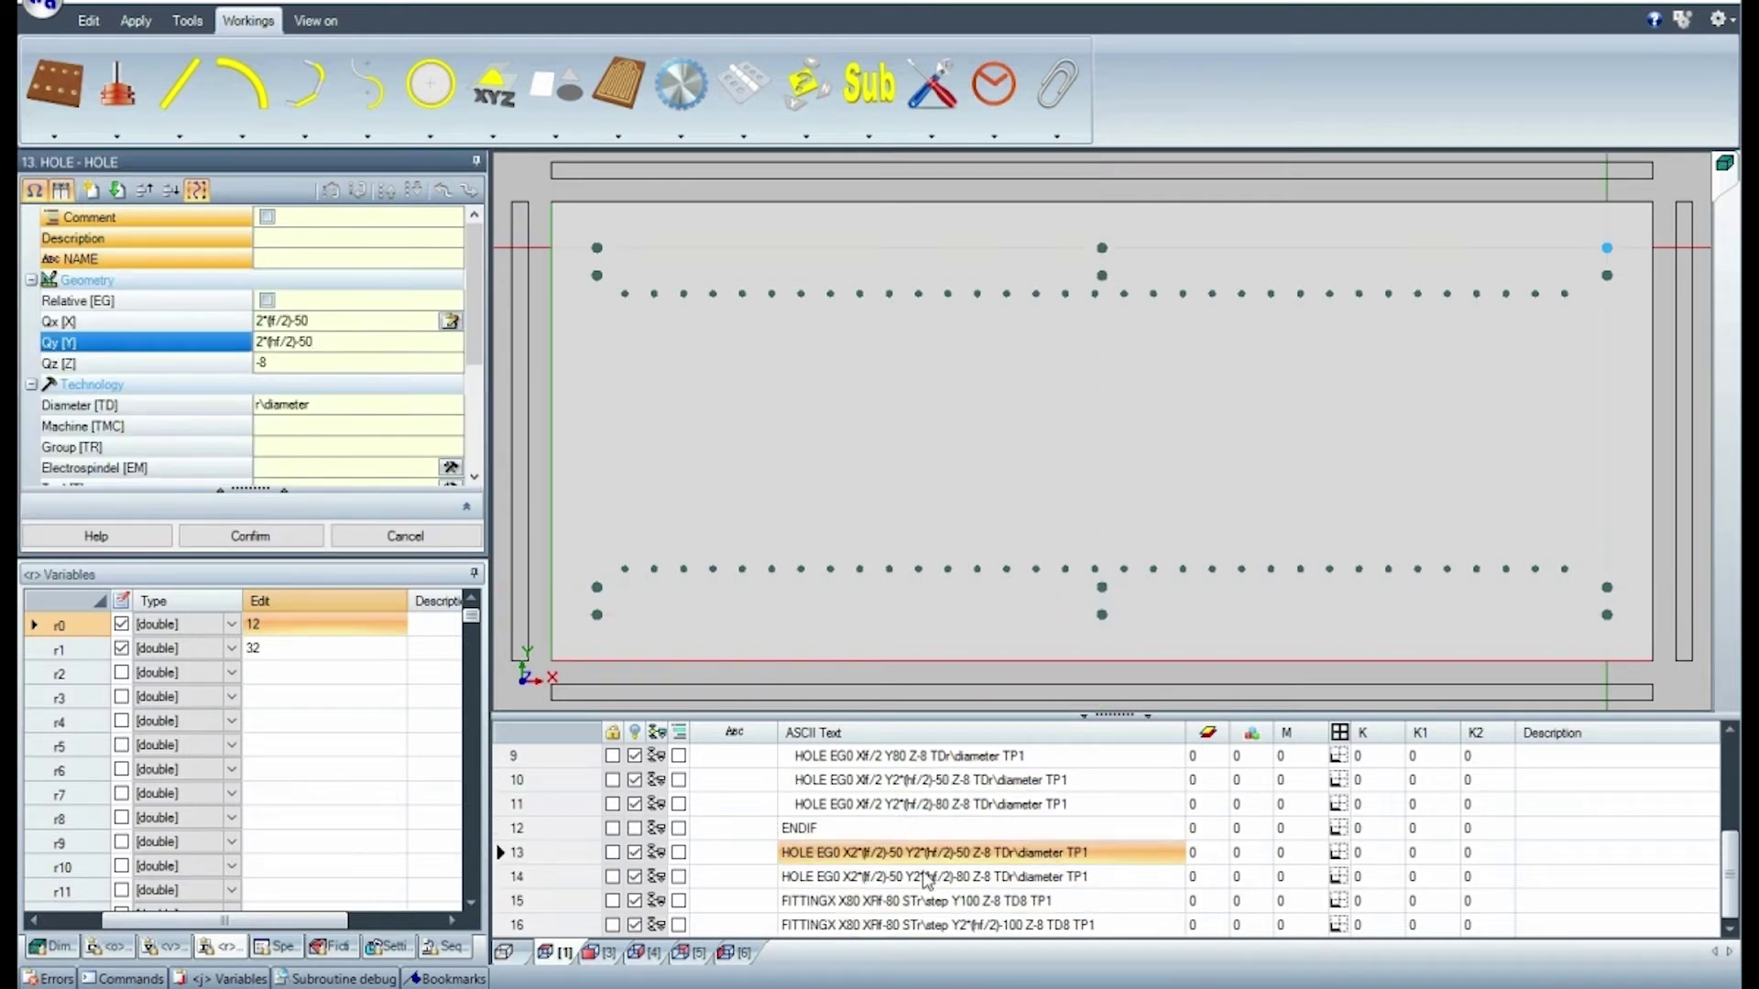
{"action": "key", "text": "Down"}
{"action": "key", "text": "Down"}
{"action": "key", "text": "Down"}
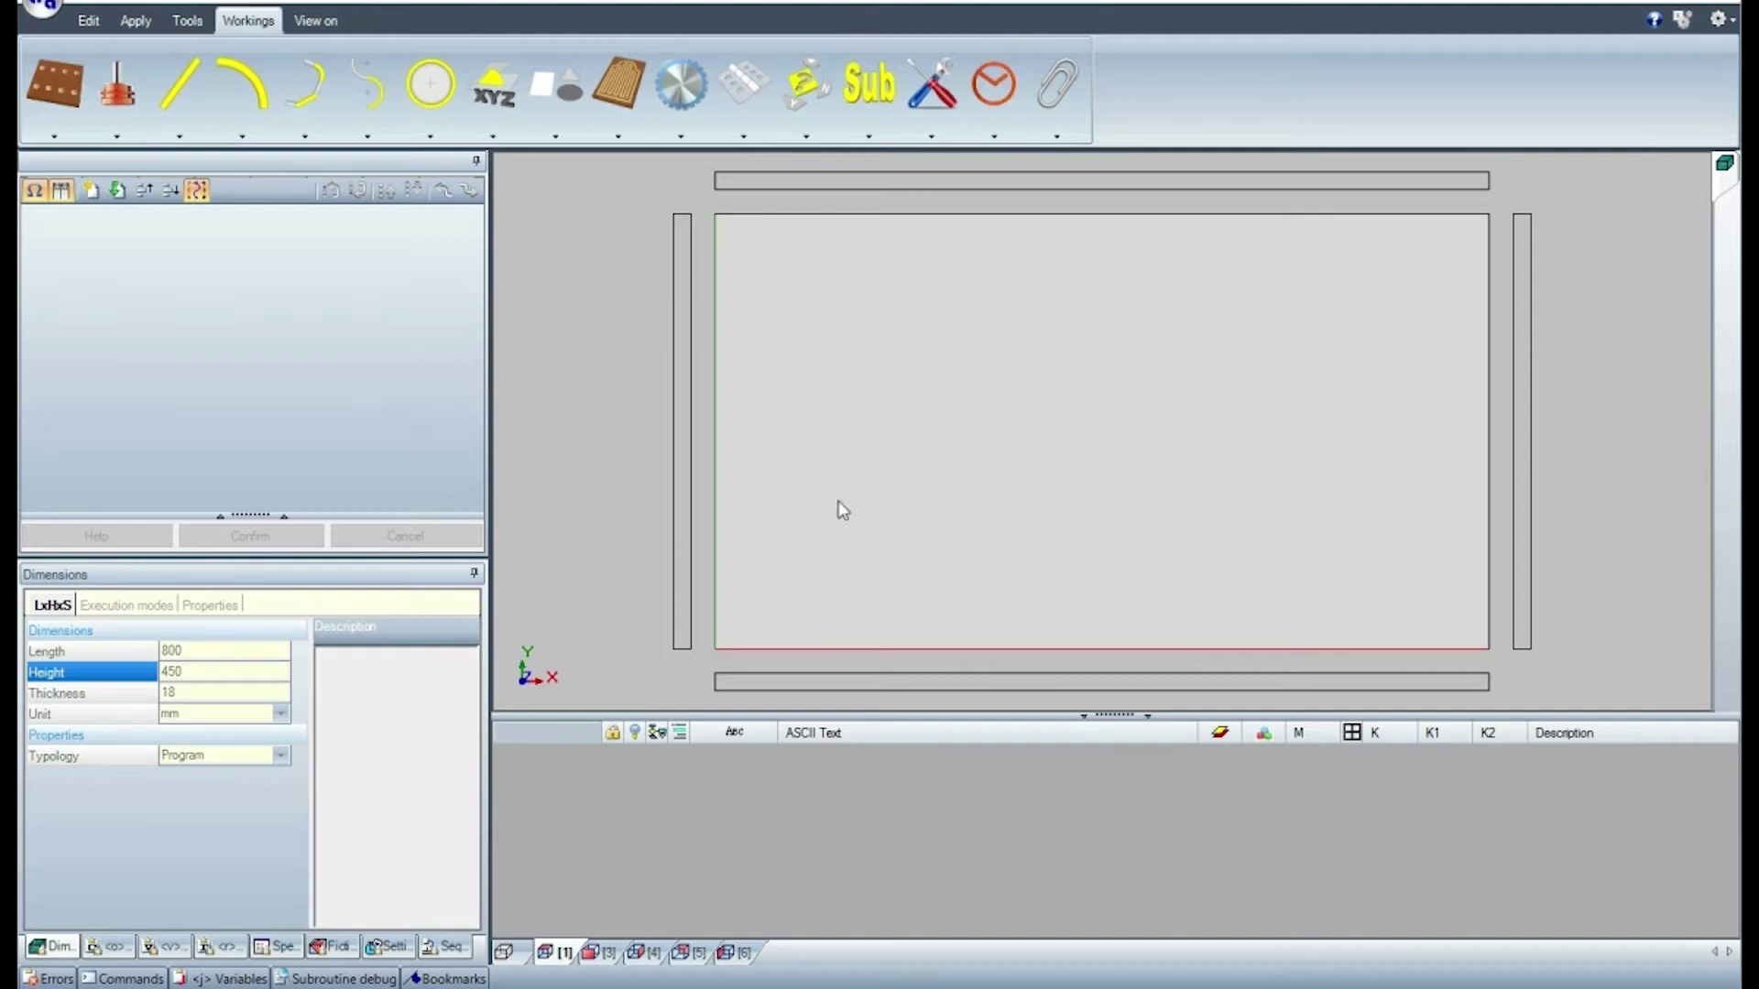
- Insert a SUB working on the new panel that calls edit-hole.tcn
{"action": "left_click", "coordinate": [865, 110]}
{"action": "left_click", "coordinate": [877, 190]}
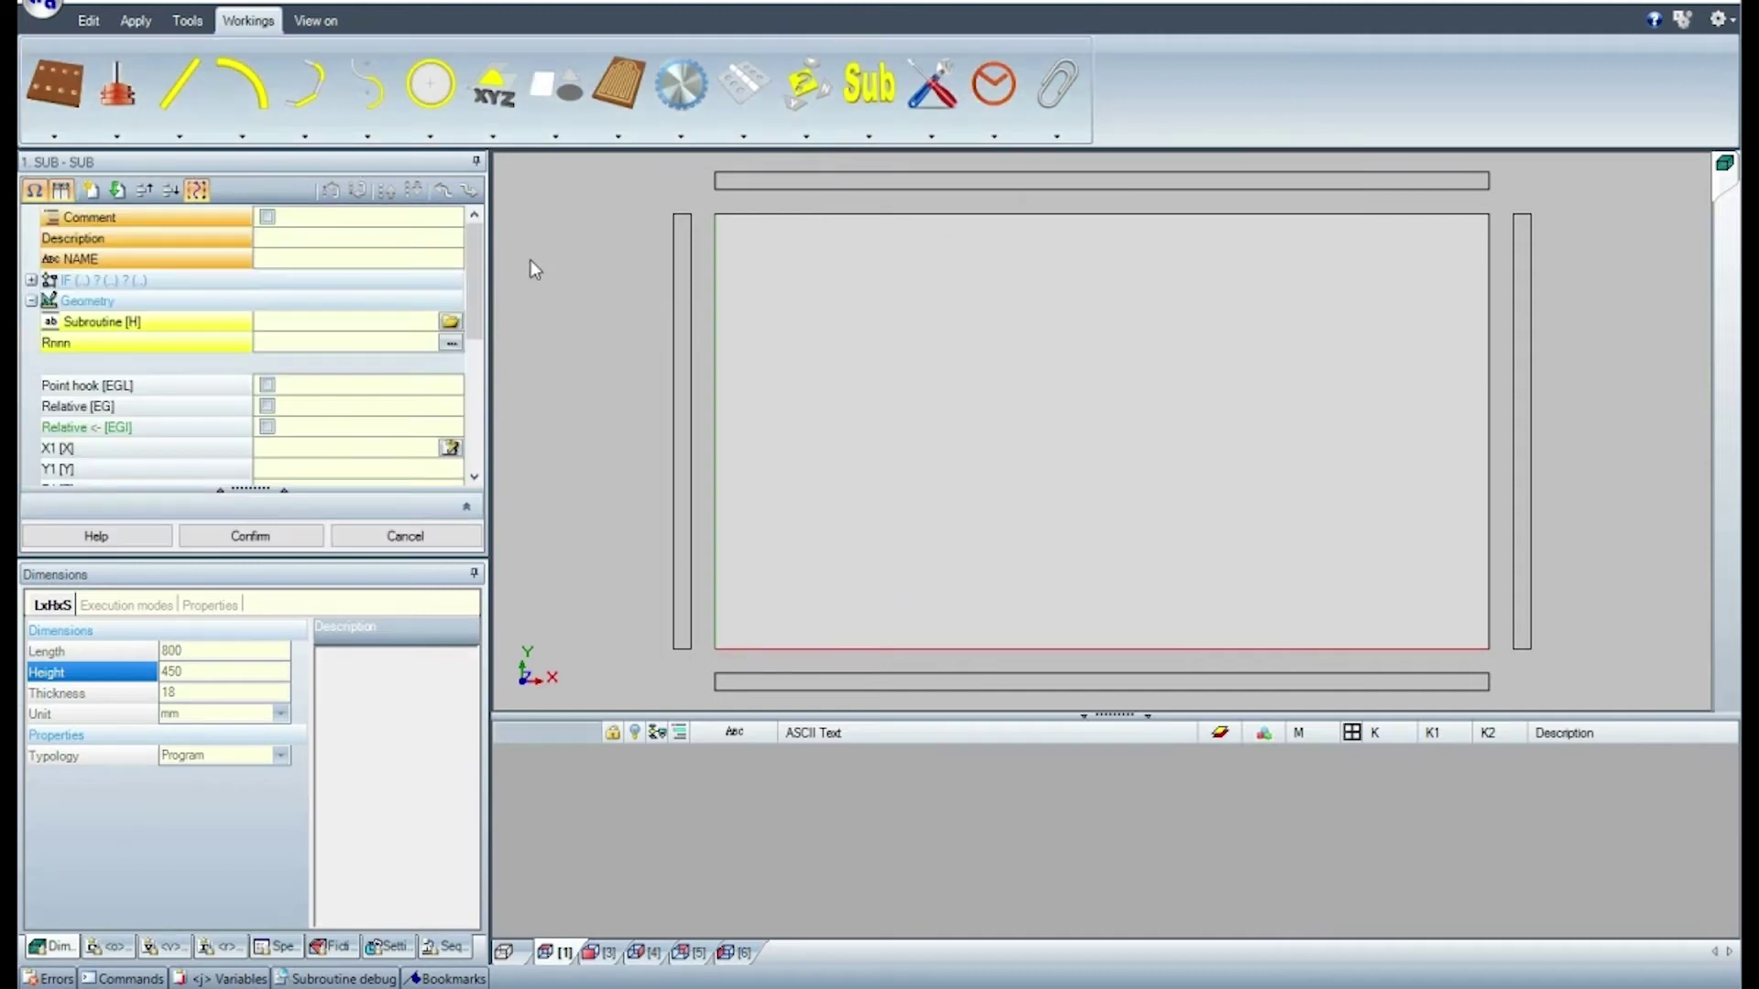
{"action": "left_click", "coordinate": [449, 326]}
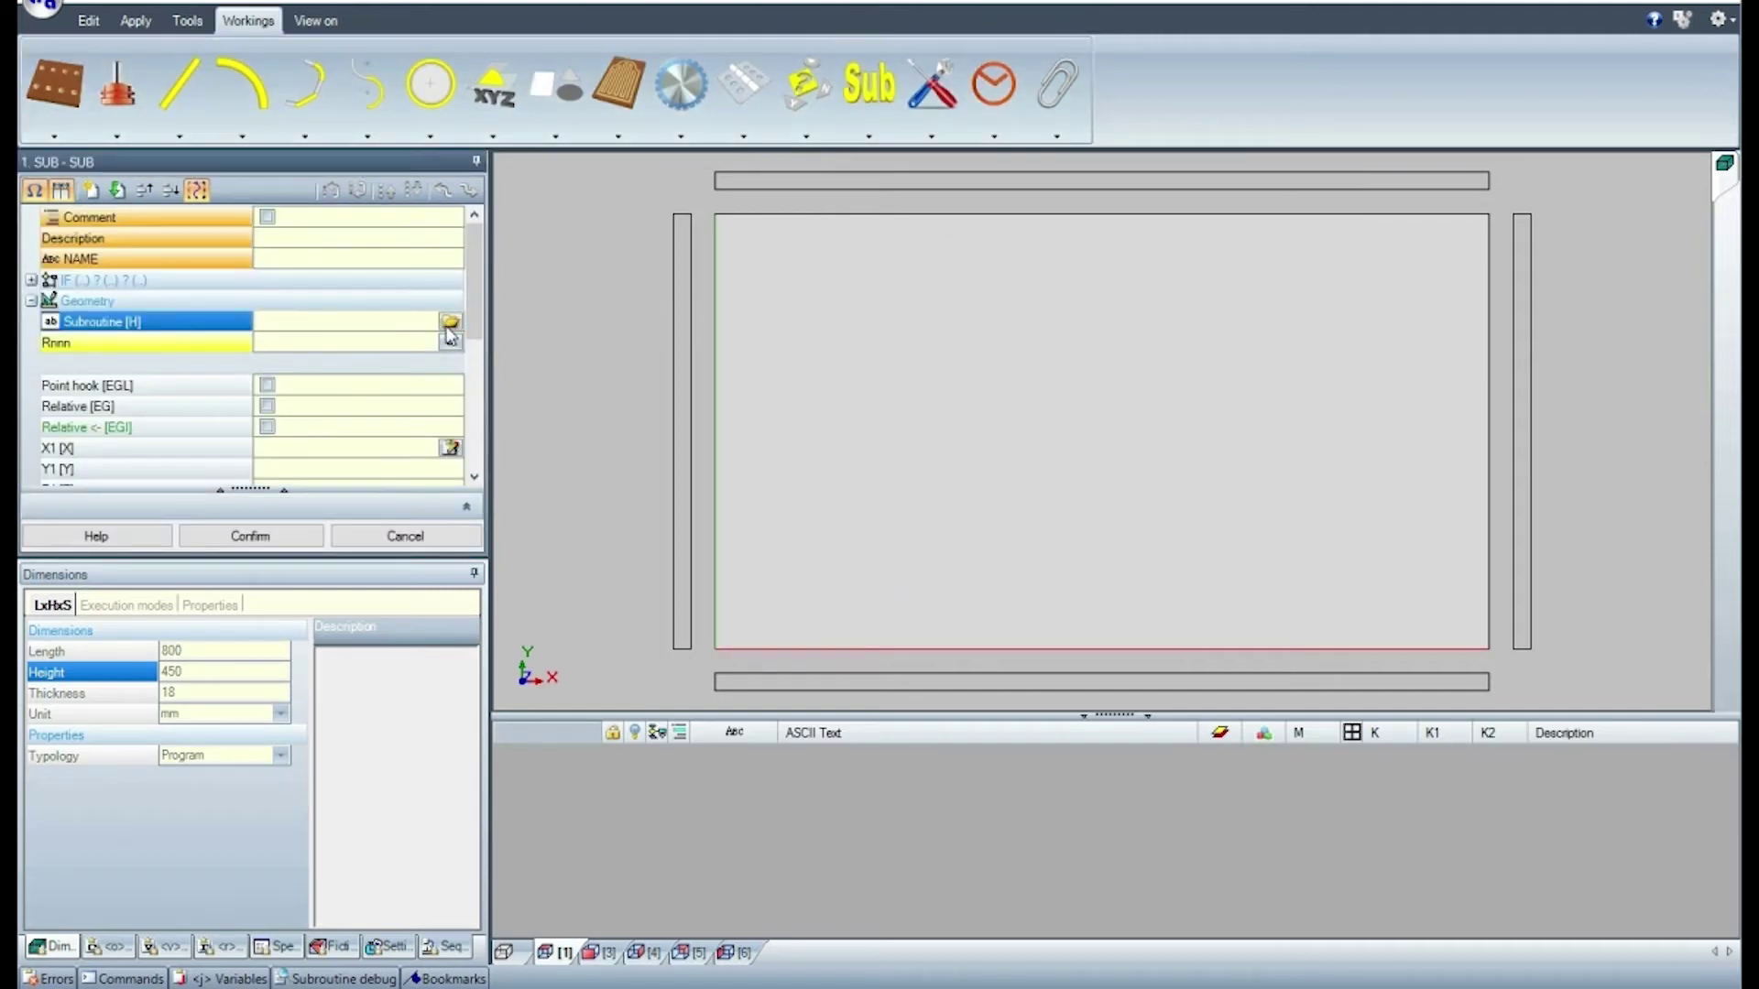
{"action": "left_click", "coordinate": [450, 326]}
{"action": "left_click", "coordinate": [503, 343]}
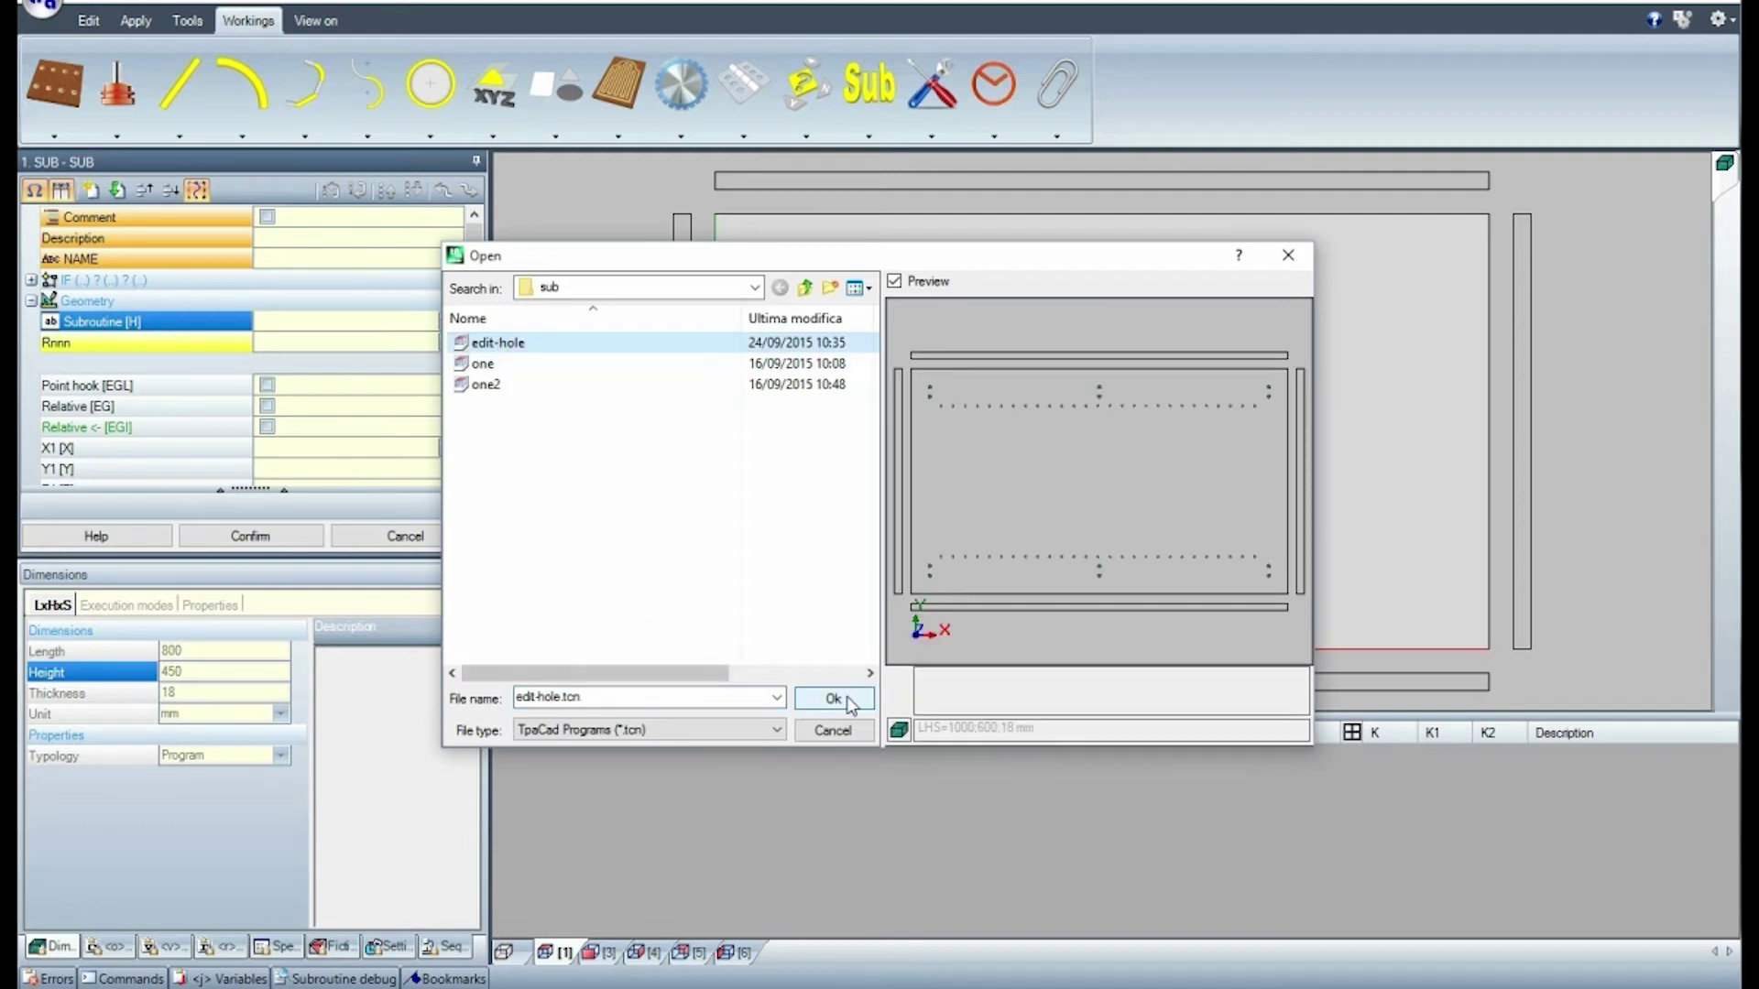
{"action": "left_click", "coordinate": [832, 699]}
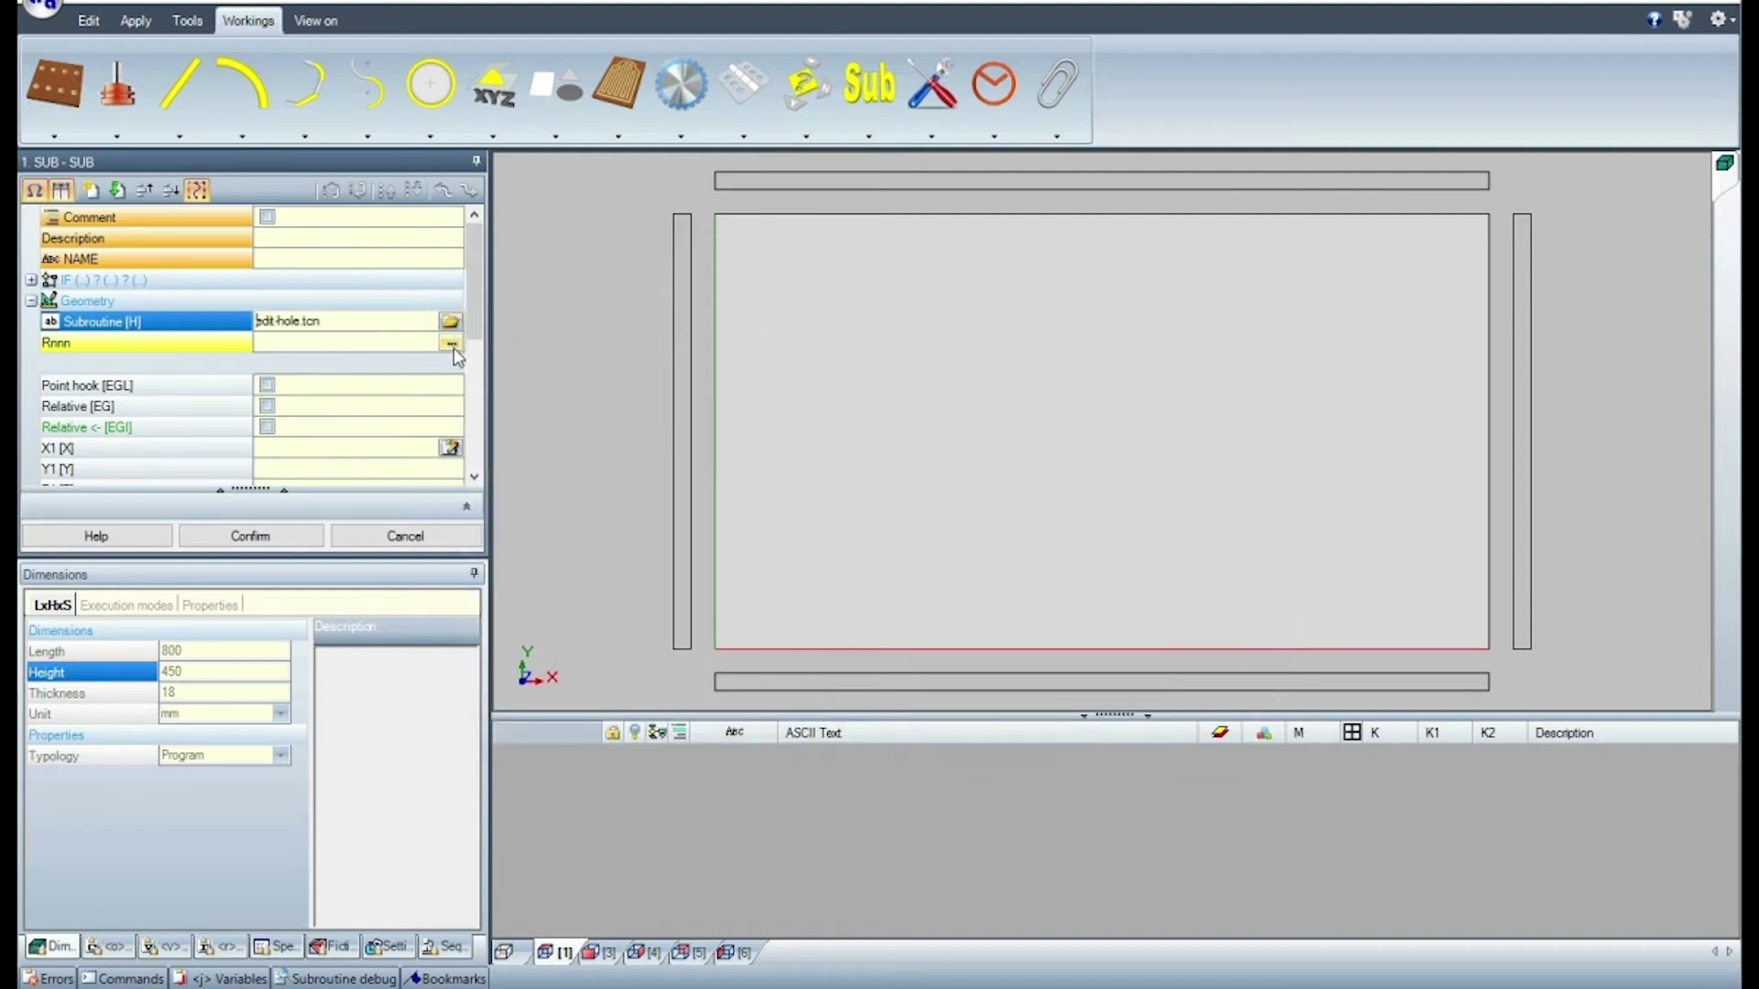
- Accept parameters r0=12 and r1=32 and confirm the subroutine working
{"action": "left_click", "coordinate": [450, 345]}
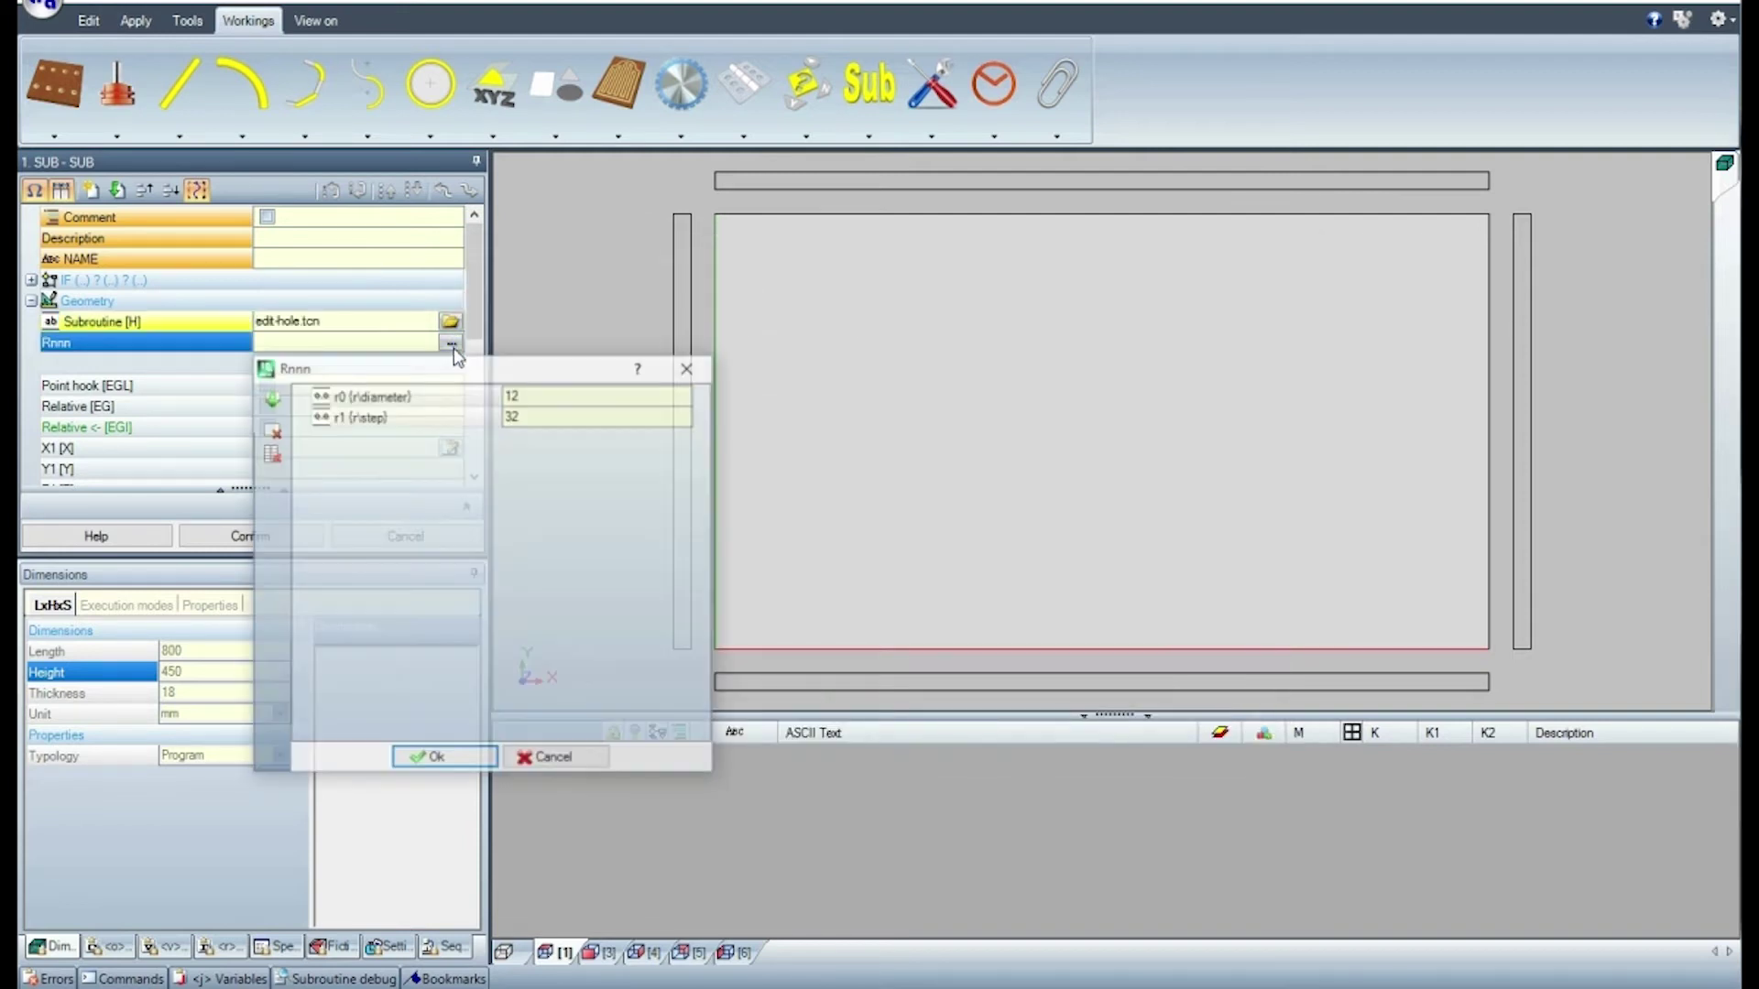
{"action": "left_click", "coordinate": [527, 416]}
{"action": "left_click", "coordinate": [476, 763]}
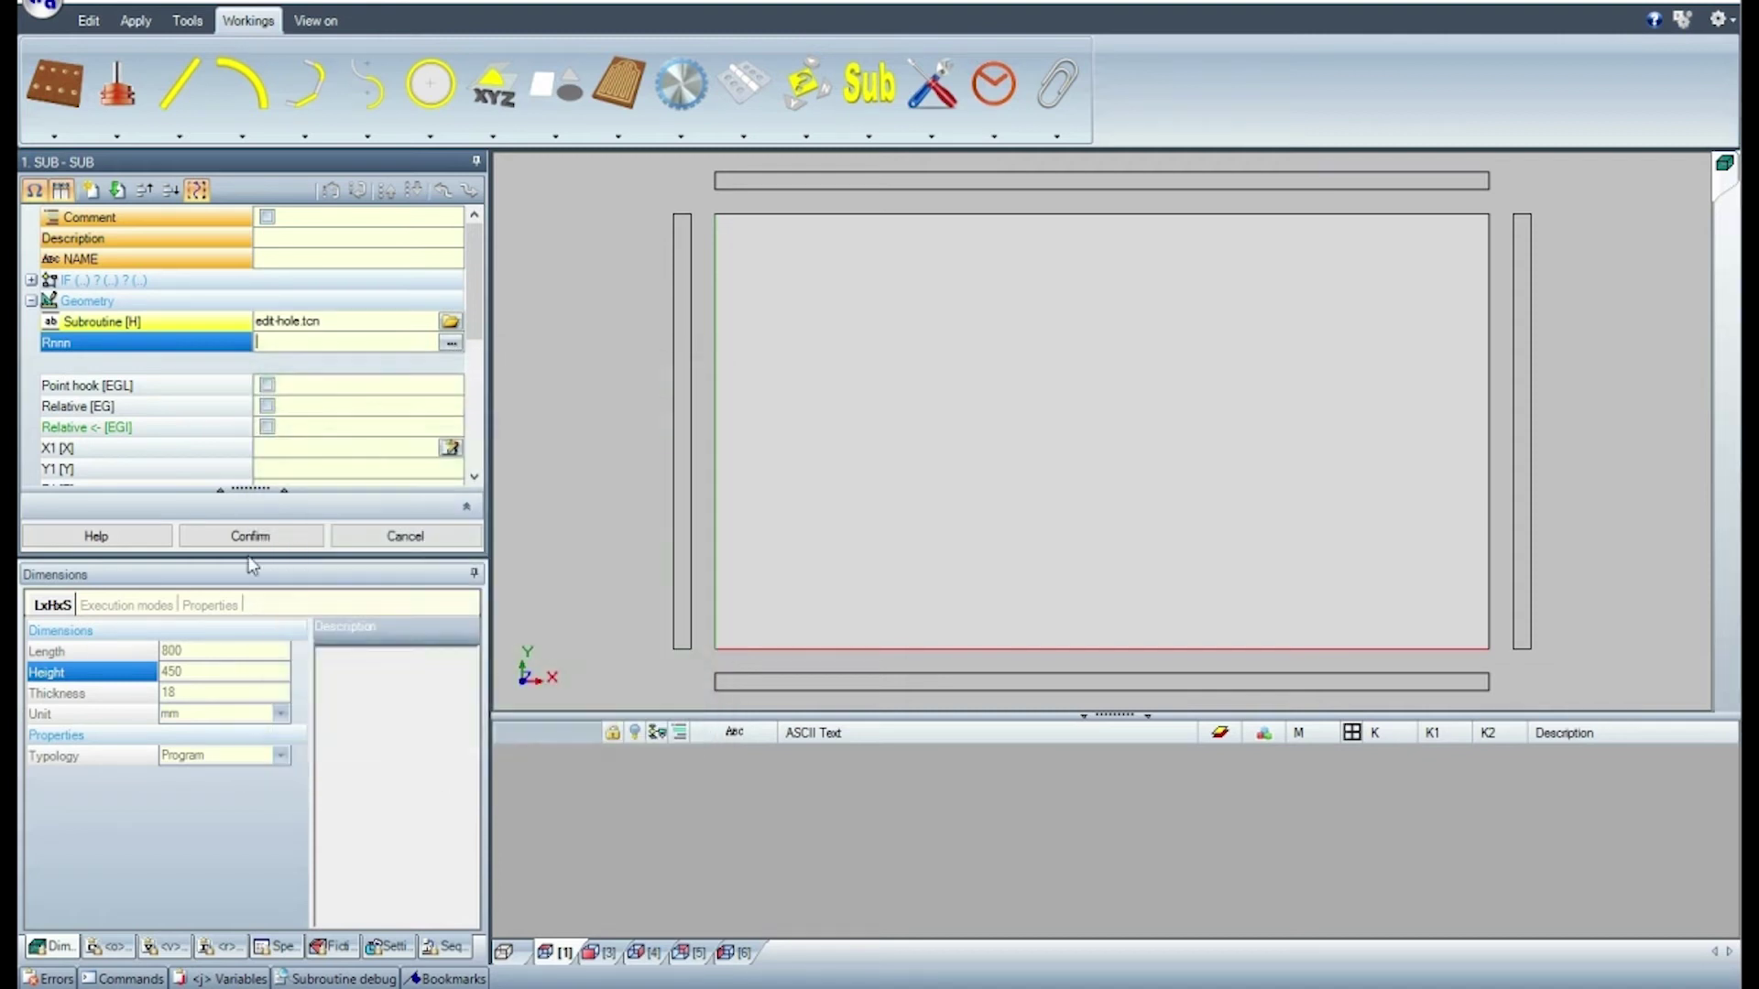
{"action": "left_click", "coordinate": [252, 538]}
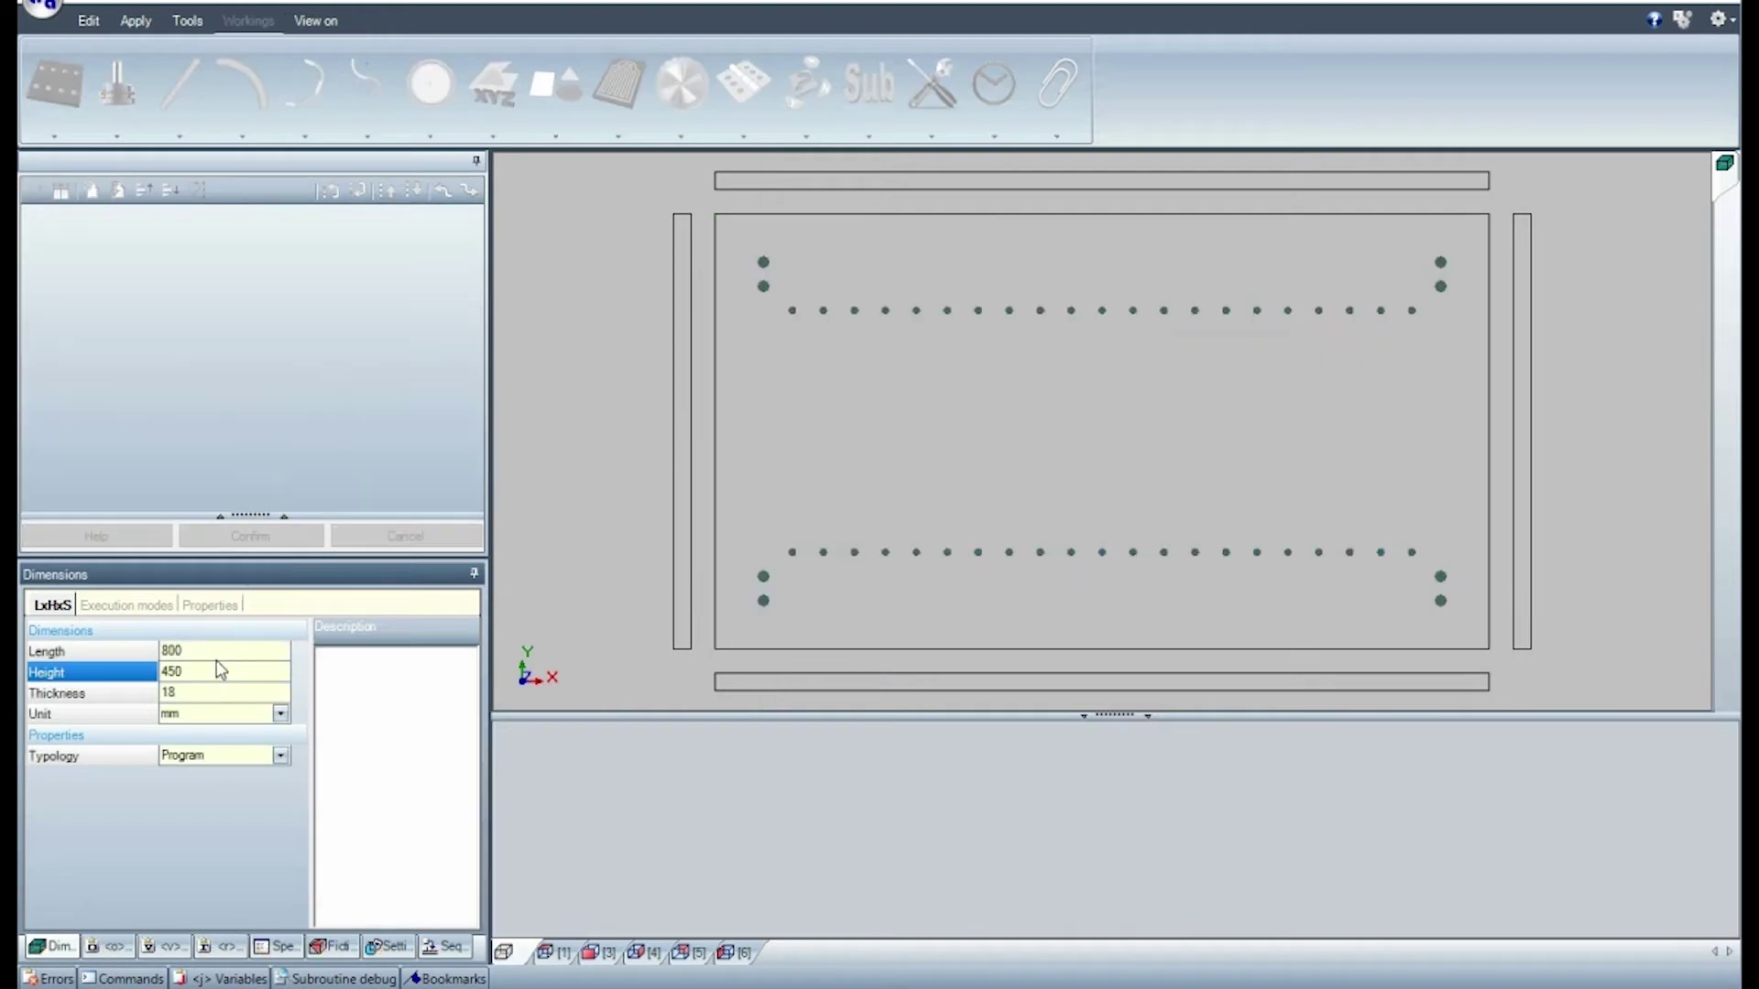
- Change the panel Length to 1000 mm
{"action": "left_click", "coordinate": [213, 651]}
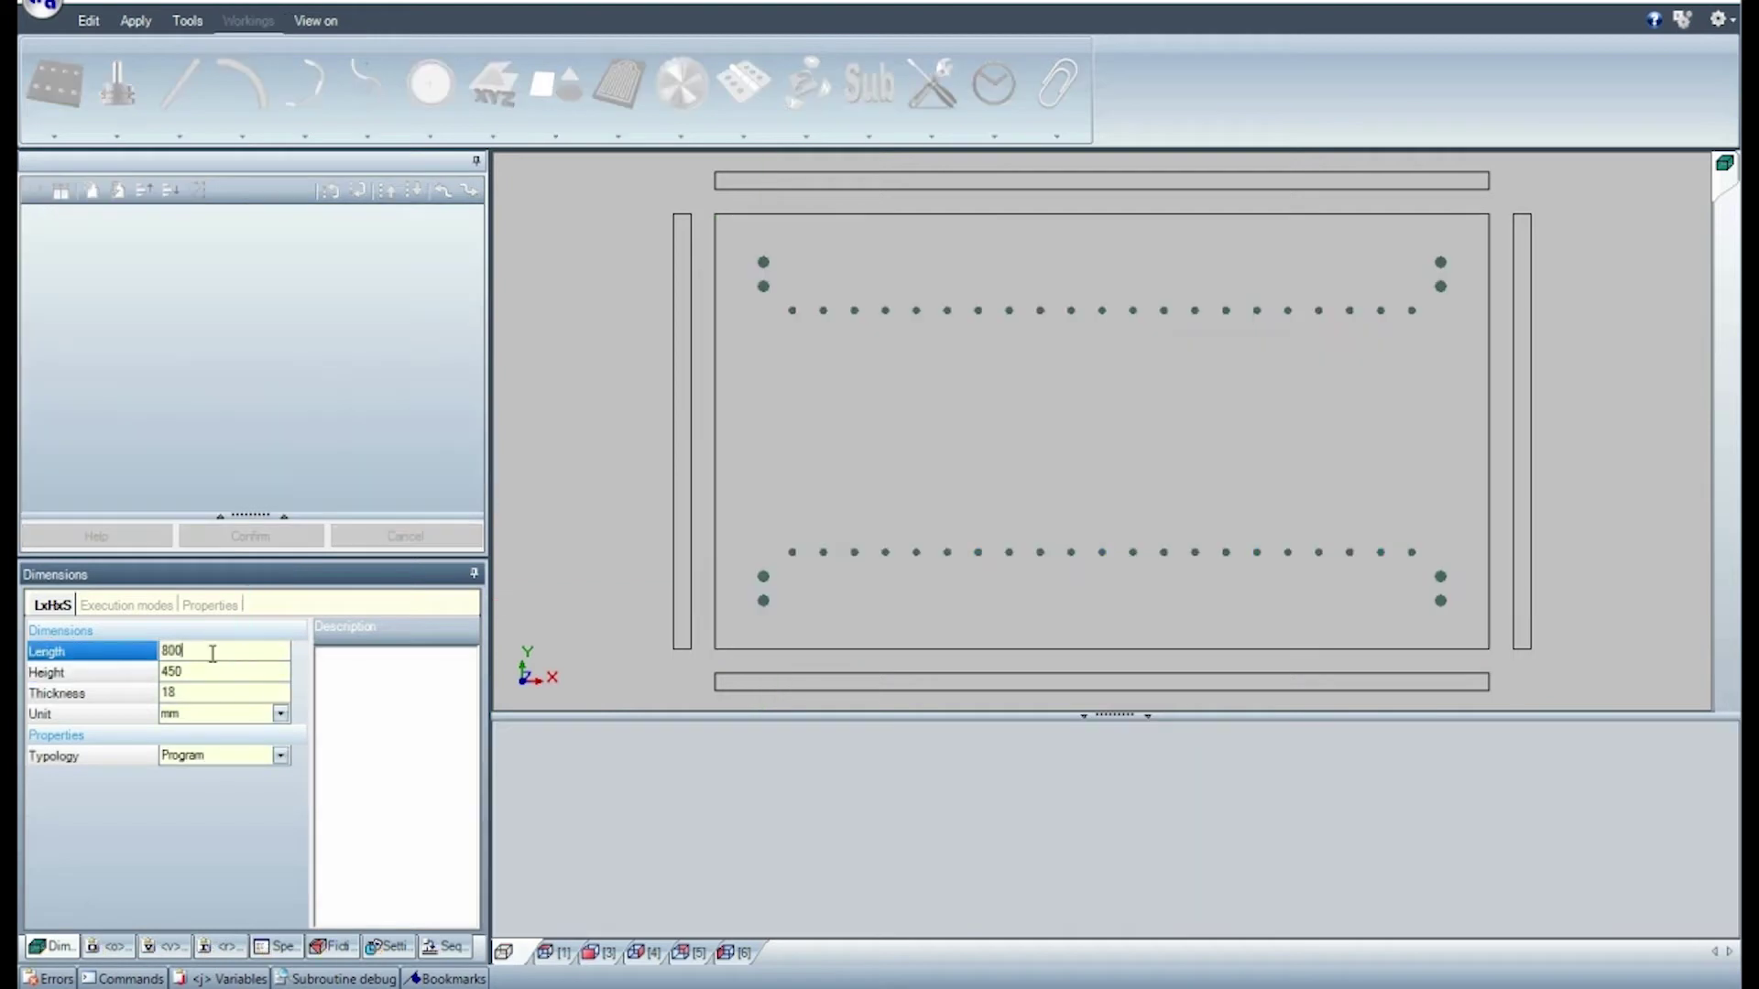
{"action": "type", "text": "1000"}
{"action": "key", "text": "Return"}
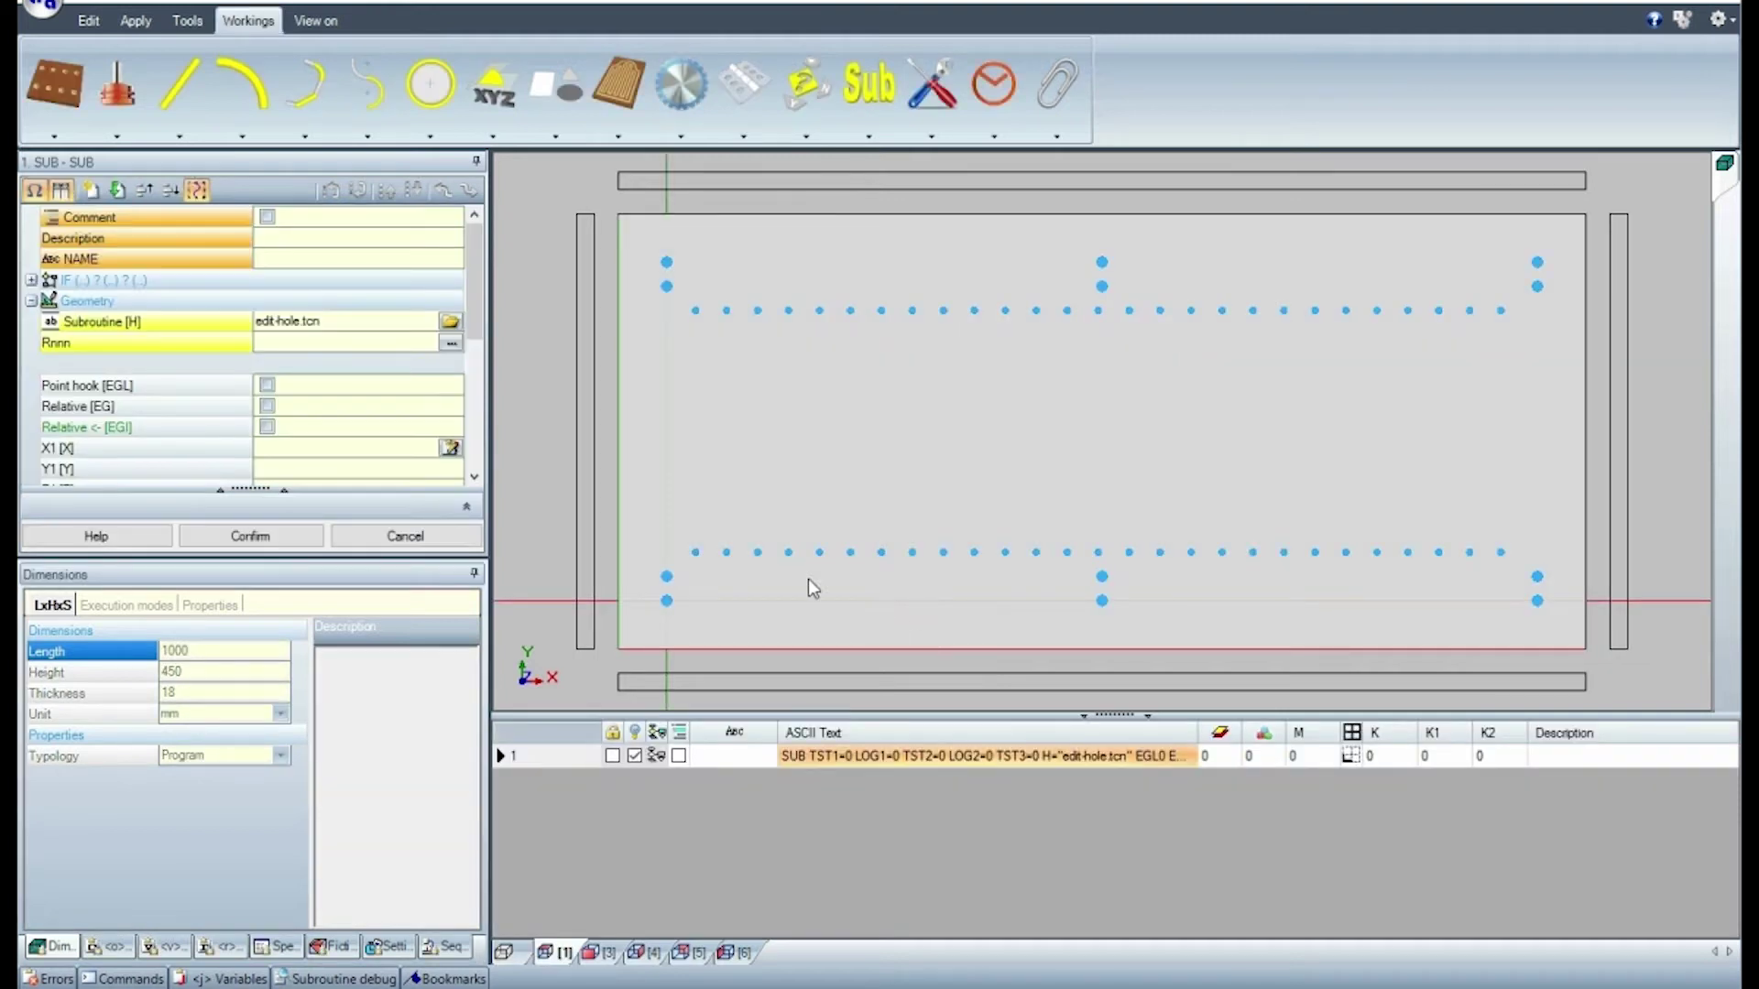
- Edit the subroutine's r0 diameter value and reapply it so the holes redraw smaller
{"action": "left_click", "coordinate": [451, 343]}
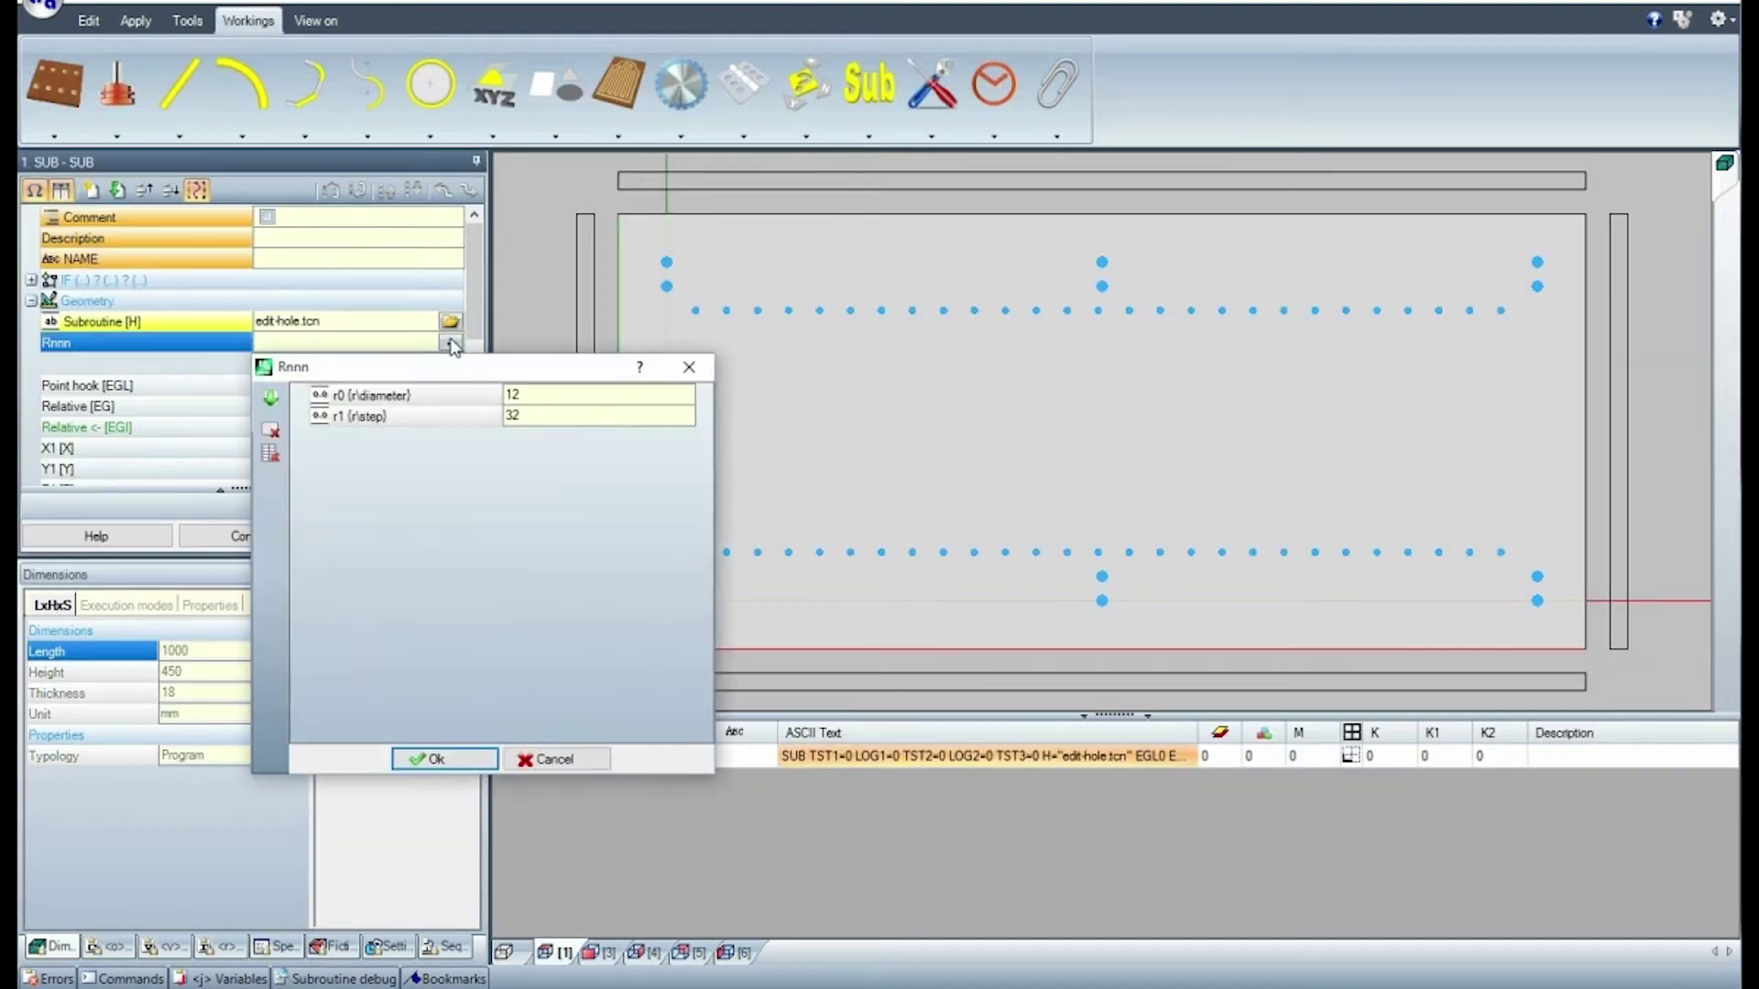
{"action": "left_click", "coordinate": [544, 395]}
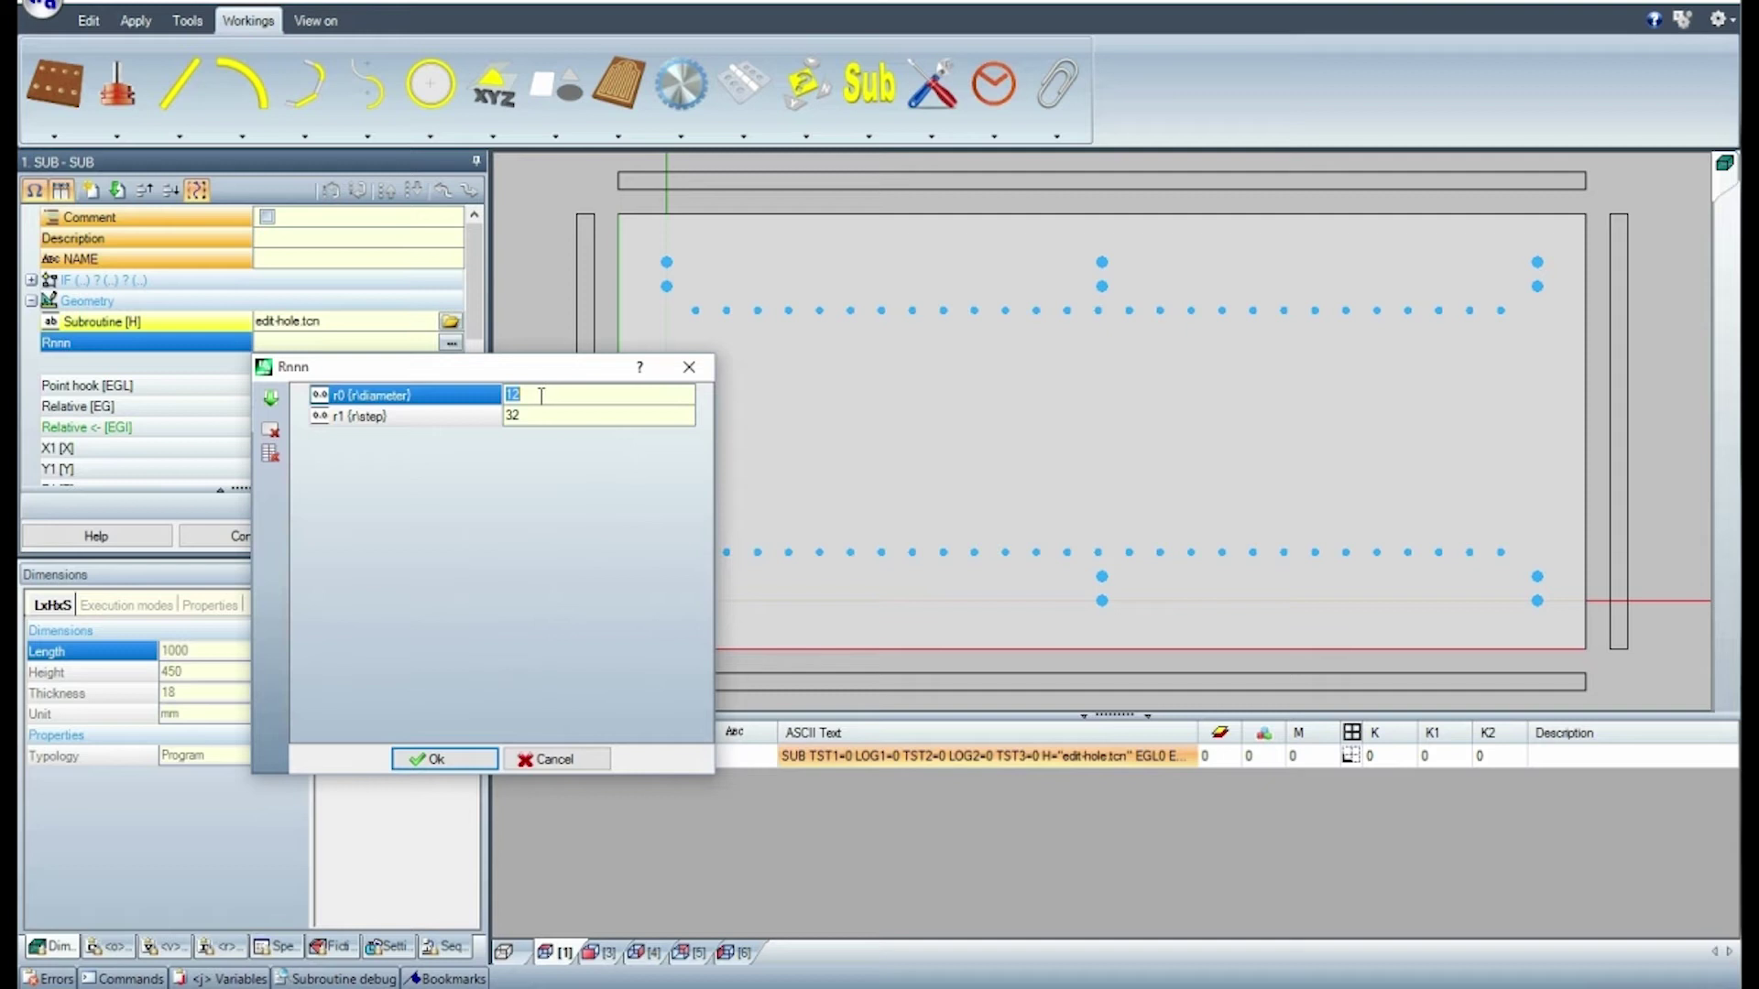
{"action": "left_click", "coordinate": [444, 759]}
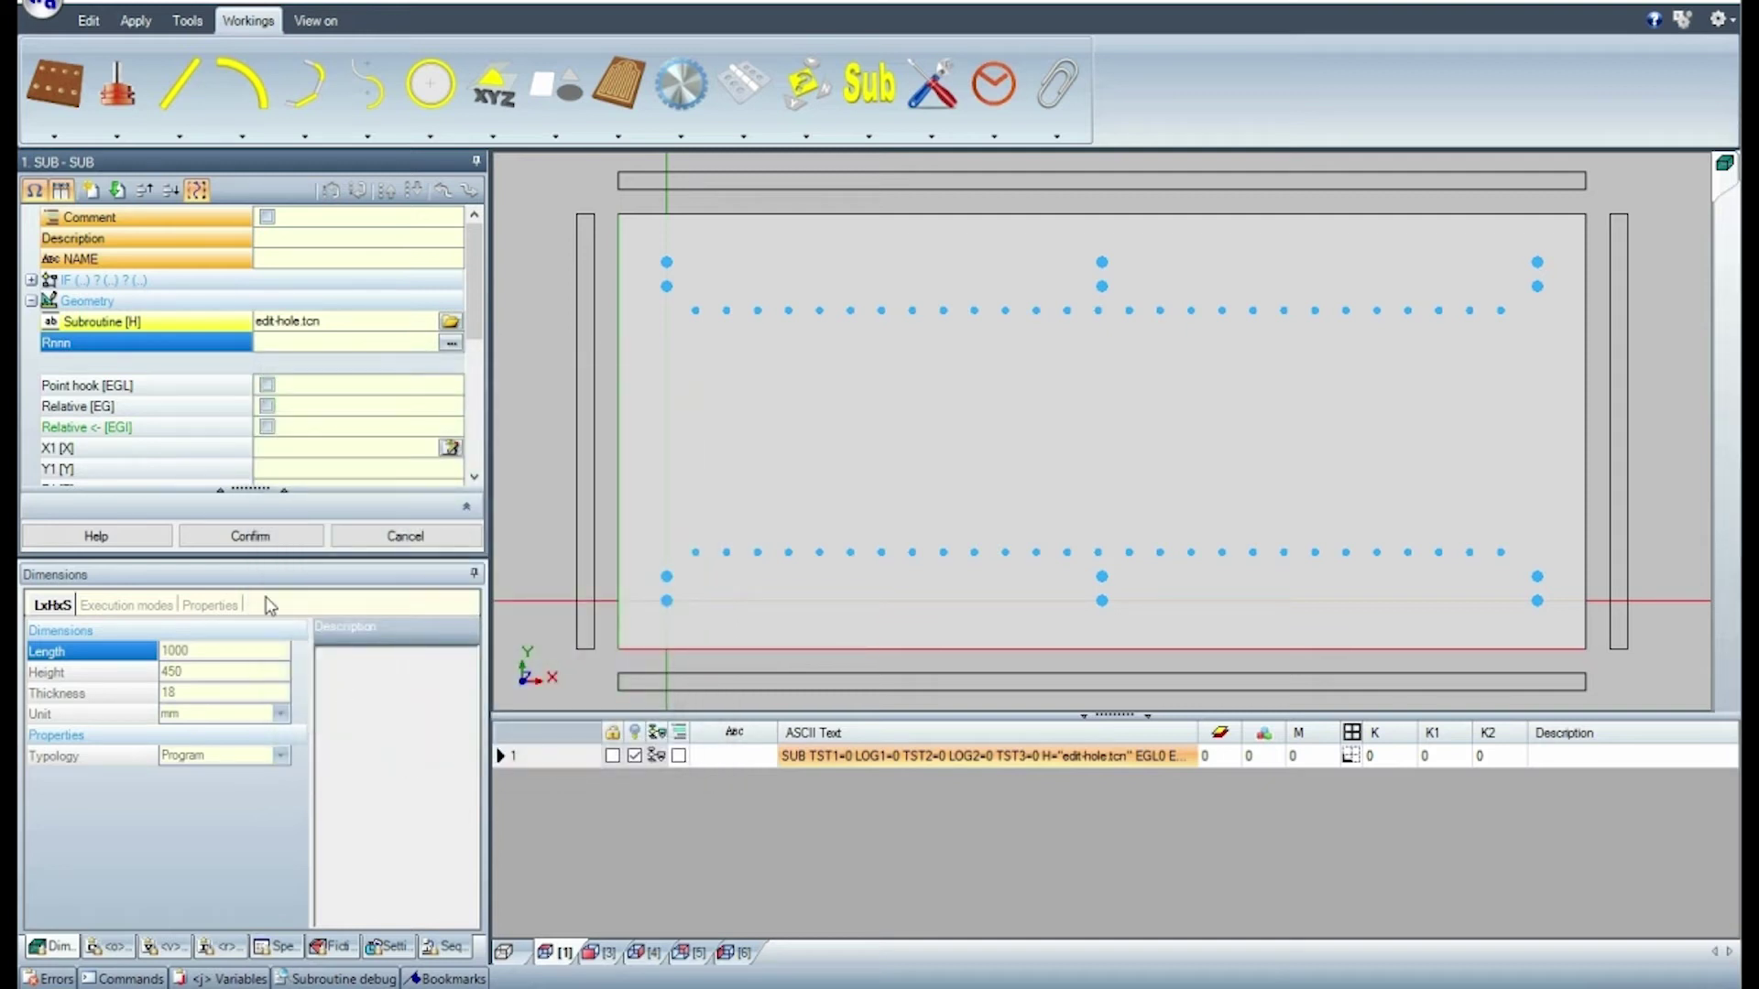
{"action": "left_click", "coordinate": [259, 539]}
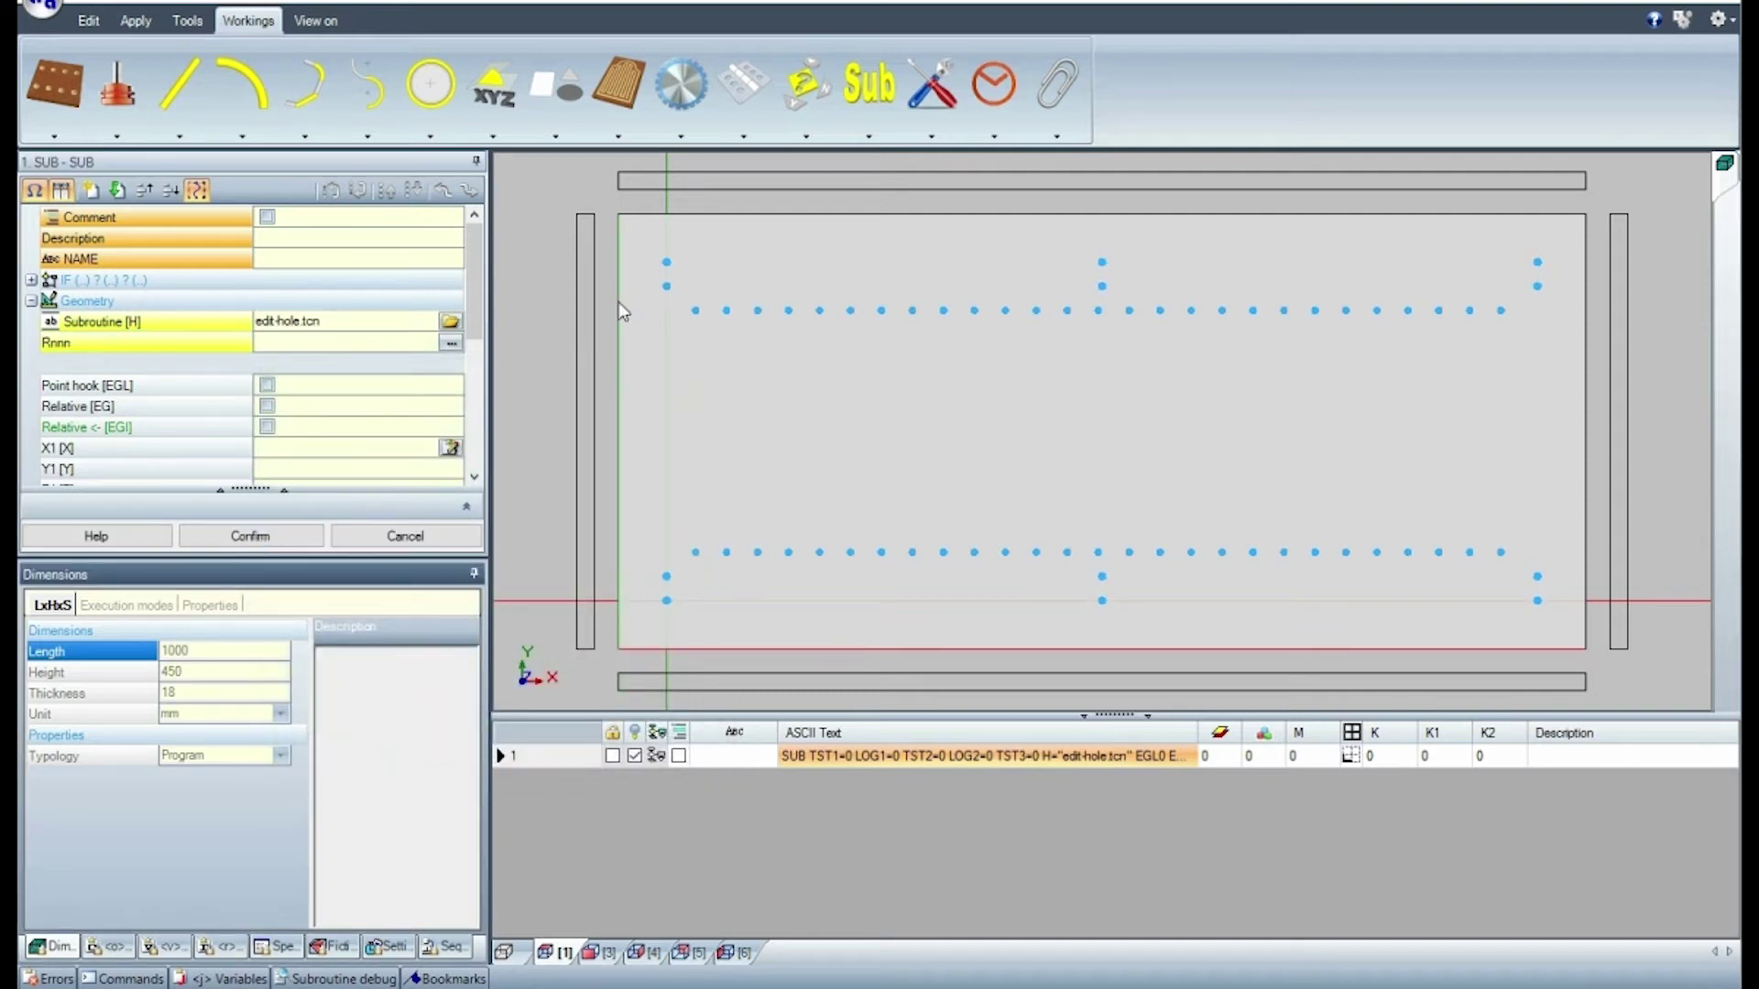
{"action": "right_click", "coordinate": [947, 762]}
{"action": "left_click", "coordinate": [1020, 774]}
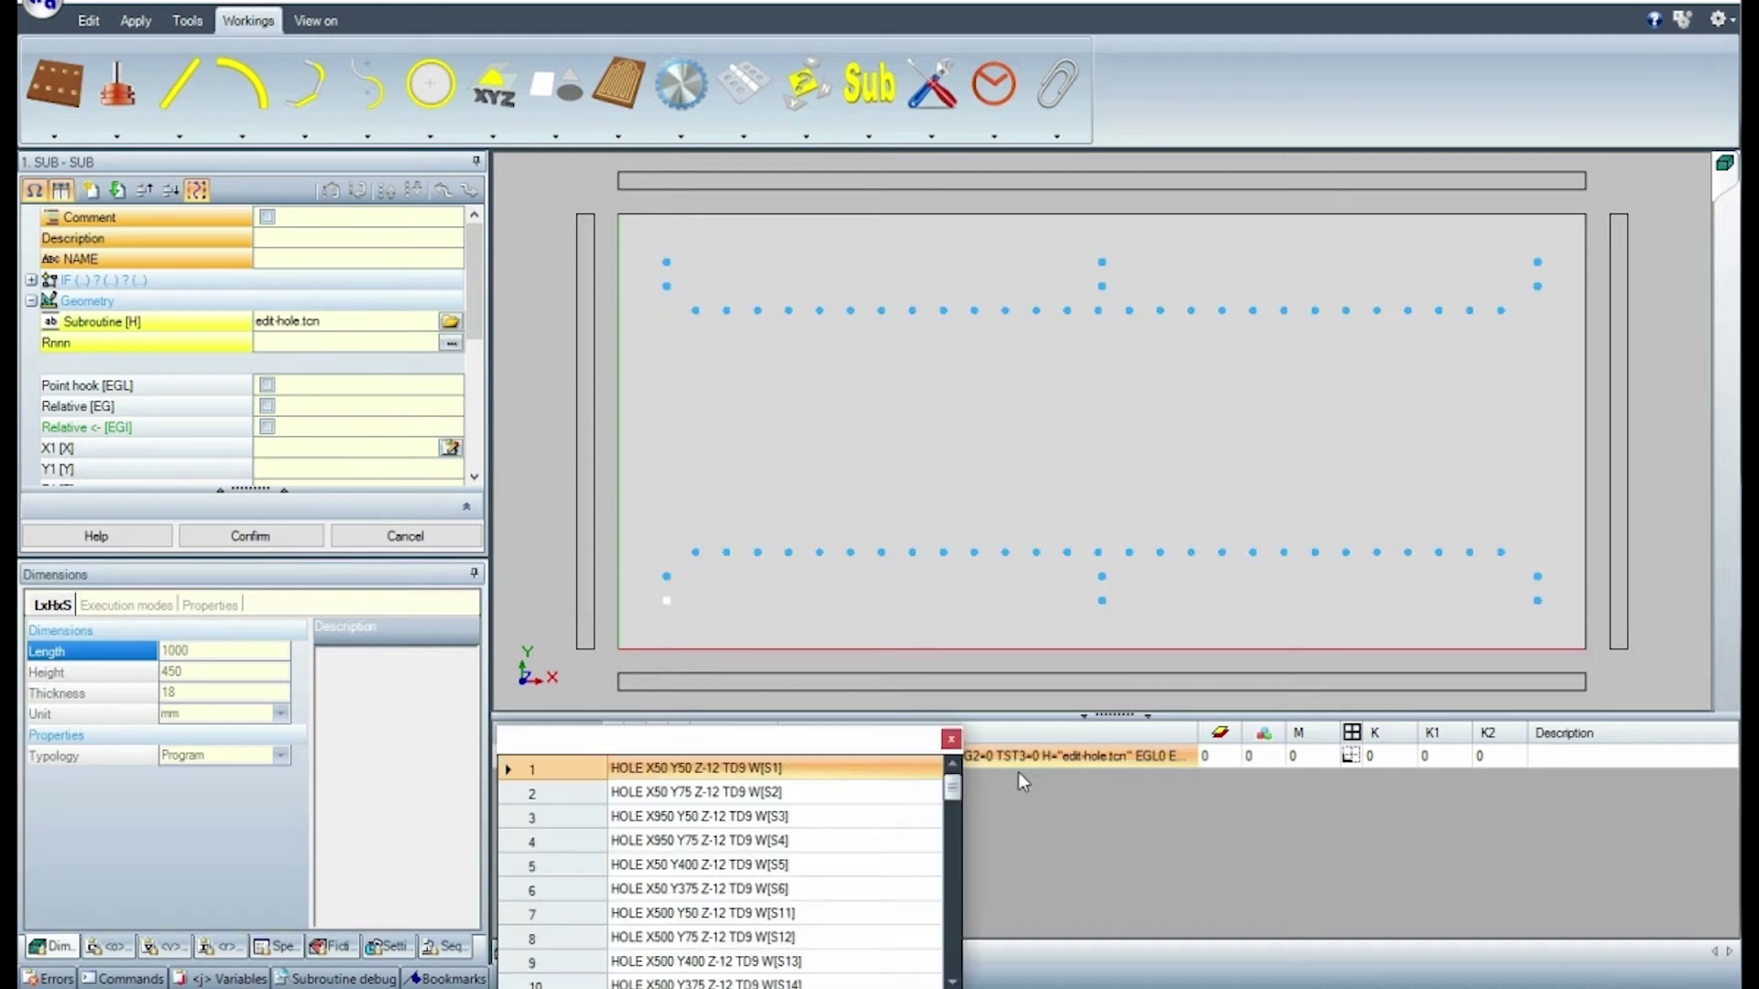
{"action": "left_click", "coordinate": [791, 793]}
{"action": "left_click", "coordinate": [783, 818]}
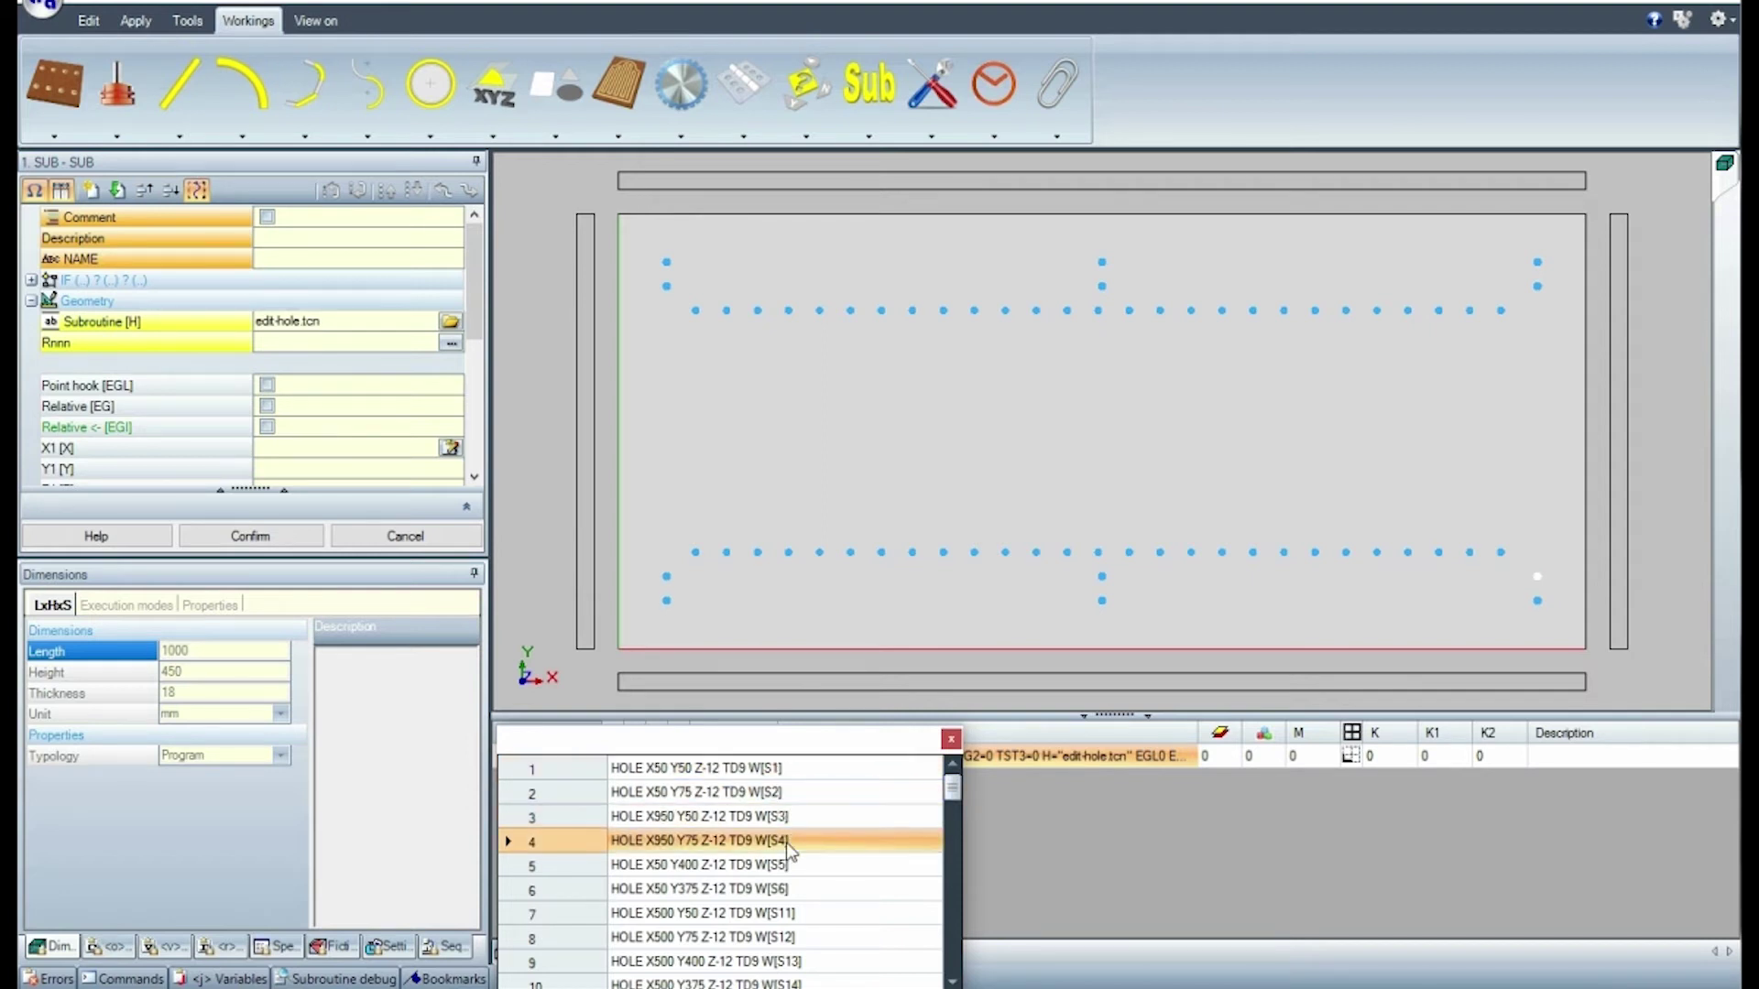
{"action": "left_click", "coordinate": [789, 843]}
- Close PIECE_TPA.TCN, discarding the unsaved changes
{"action": "left_click", "coordinate": [950, 739]}
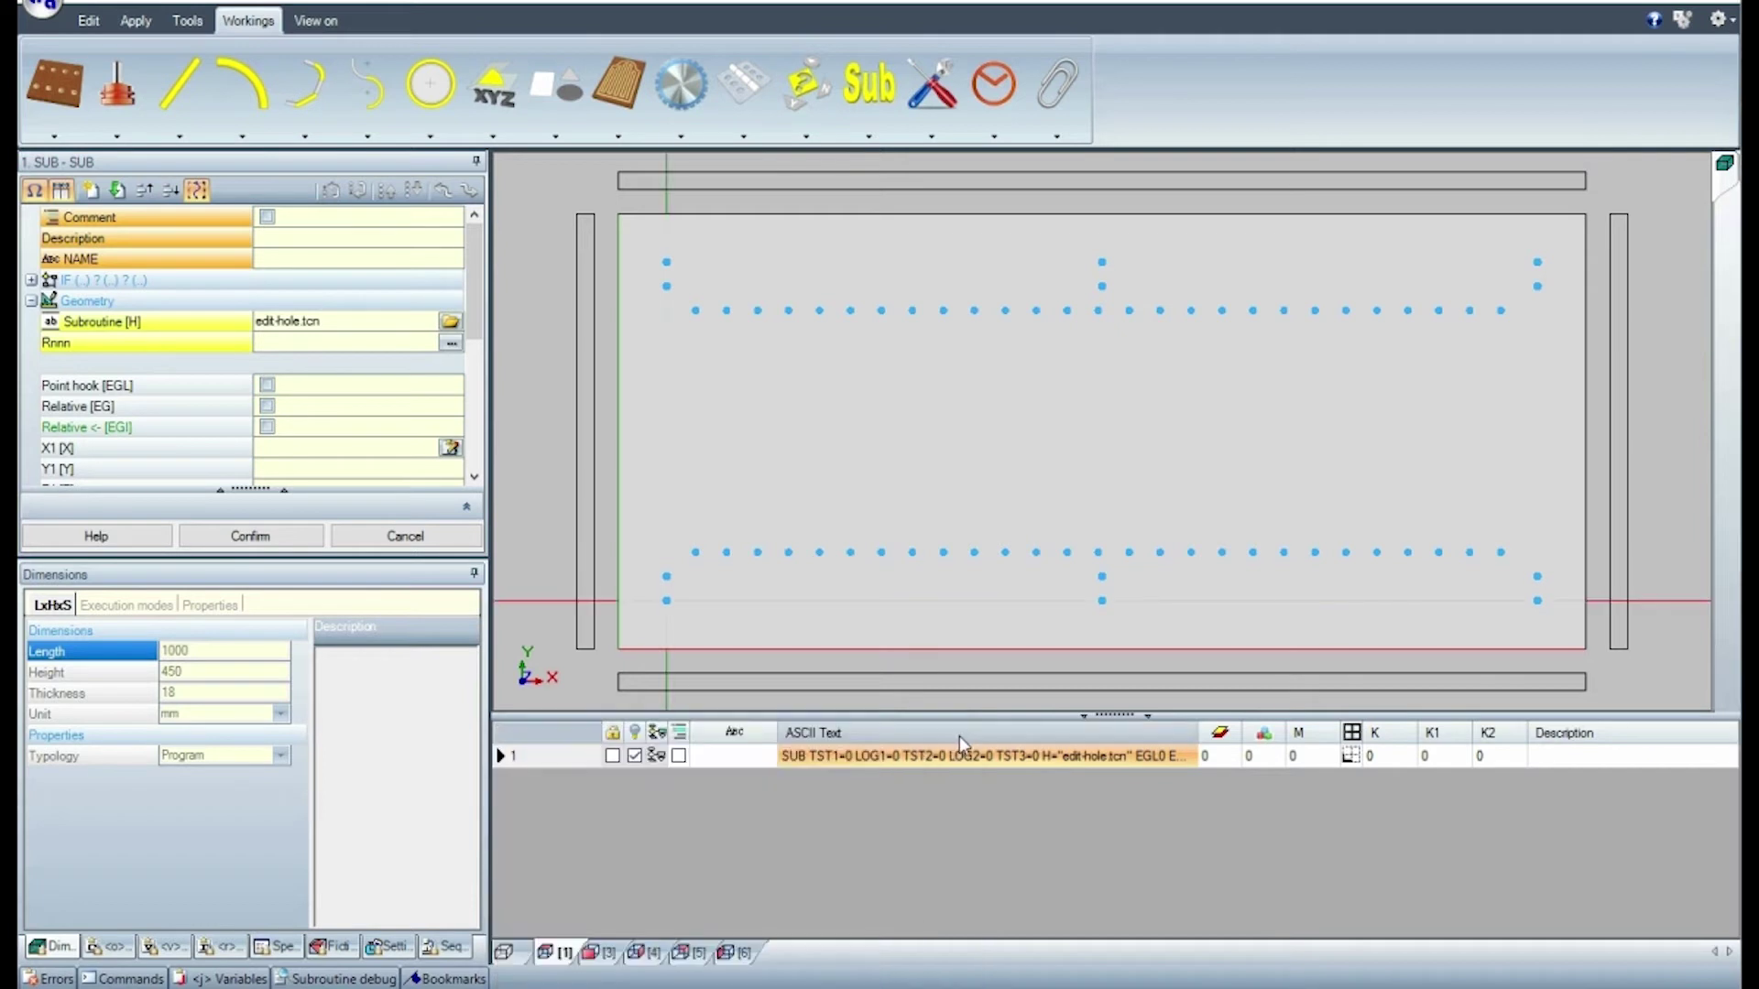
{"action": "left_click", "coordinate": [39, 7]}
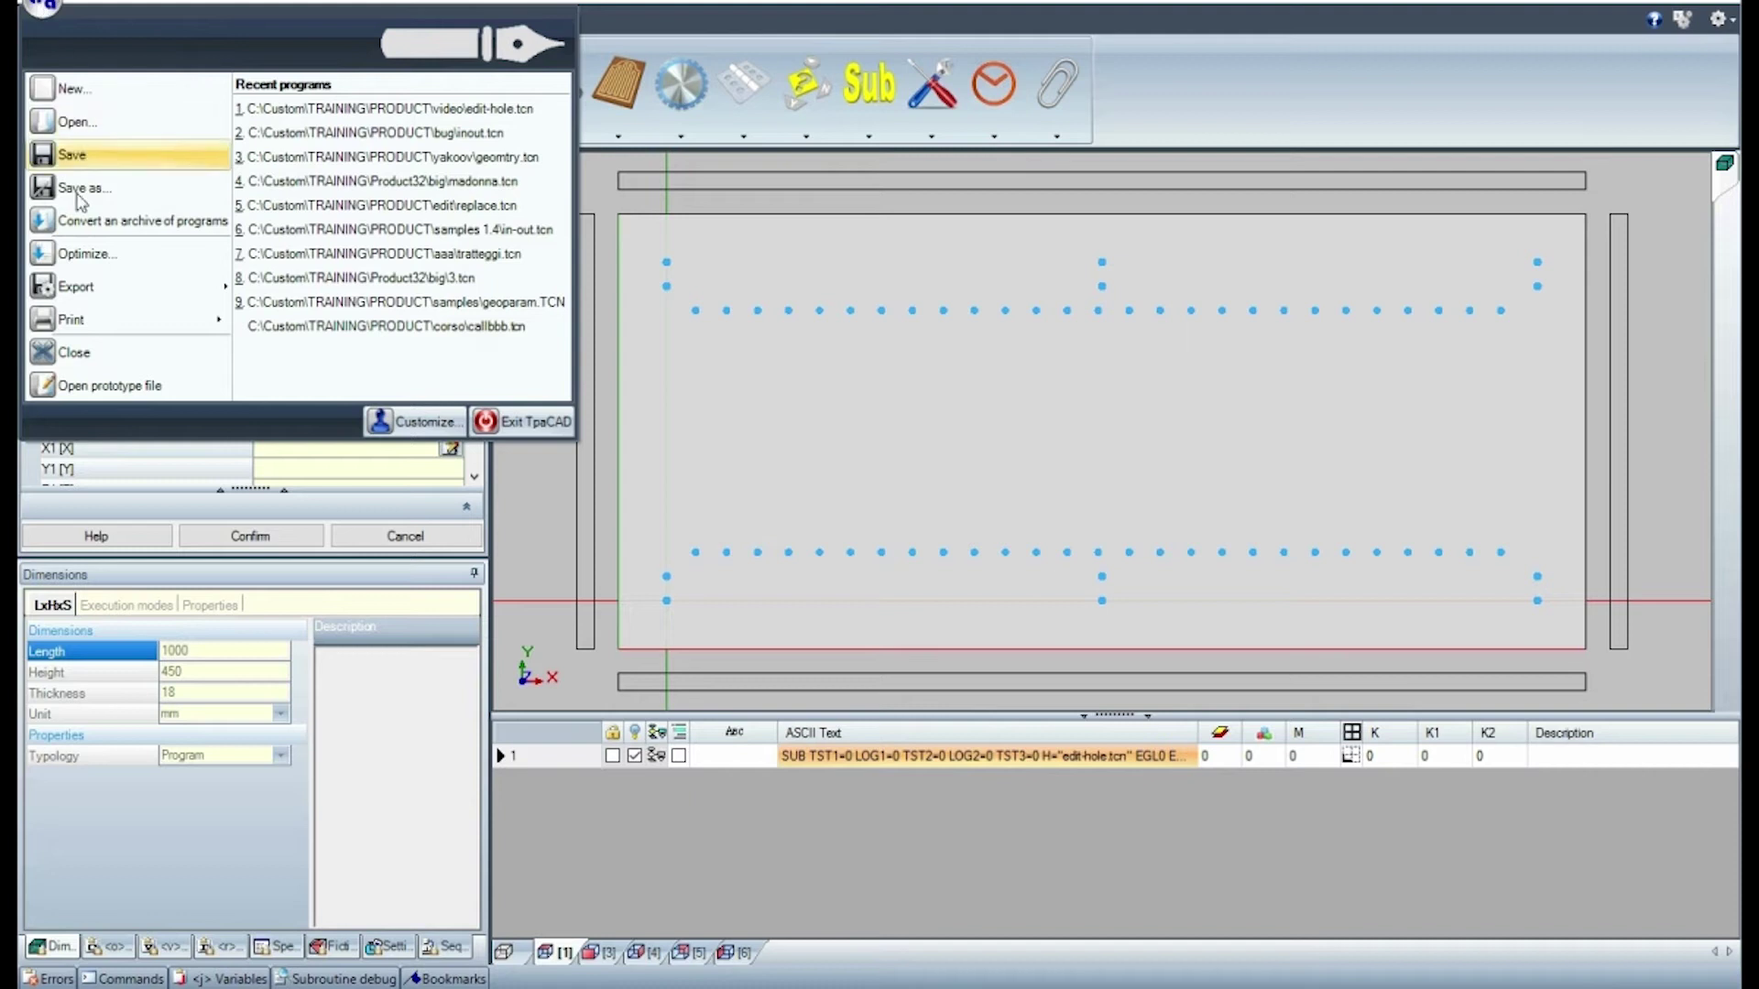
{"action": "left_click", "coordinate": [73, 352]}
{"action": "left_click", "coordinate": [795, 585]}
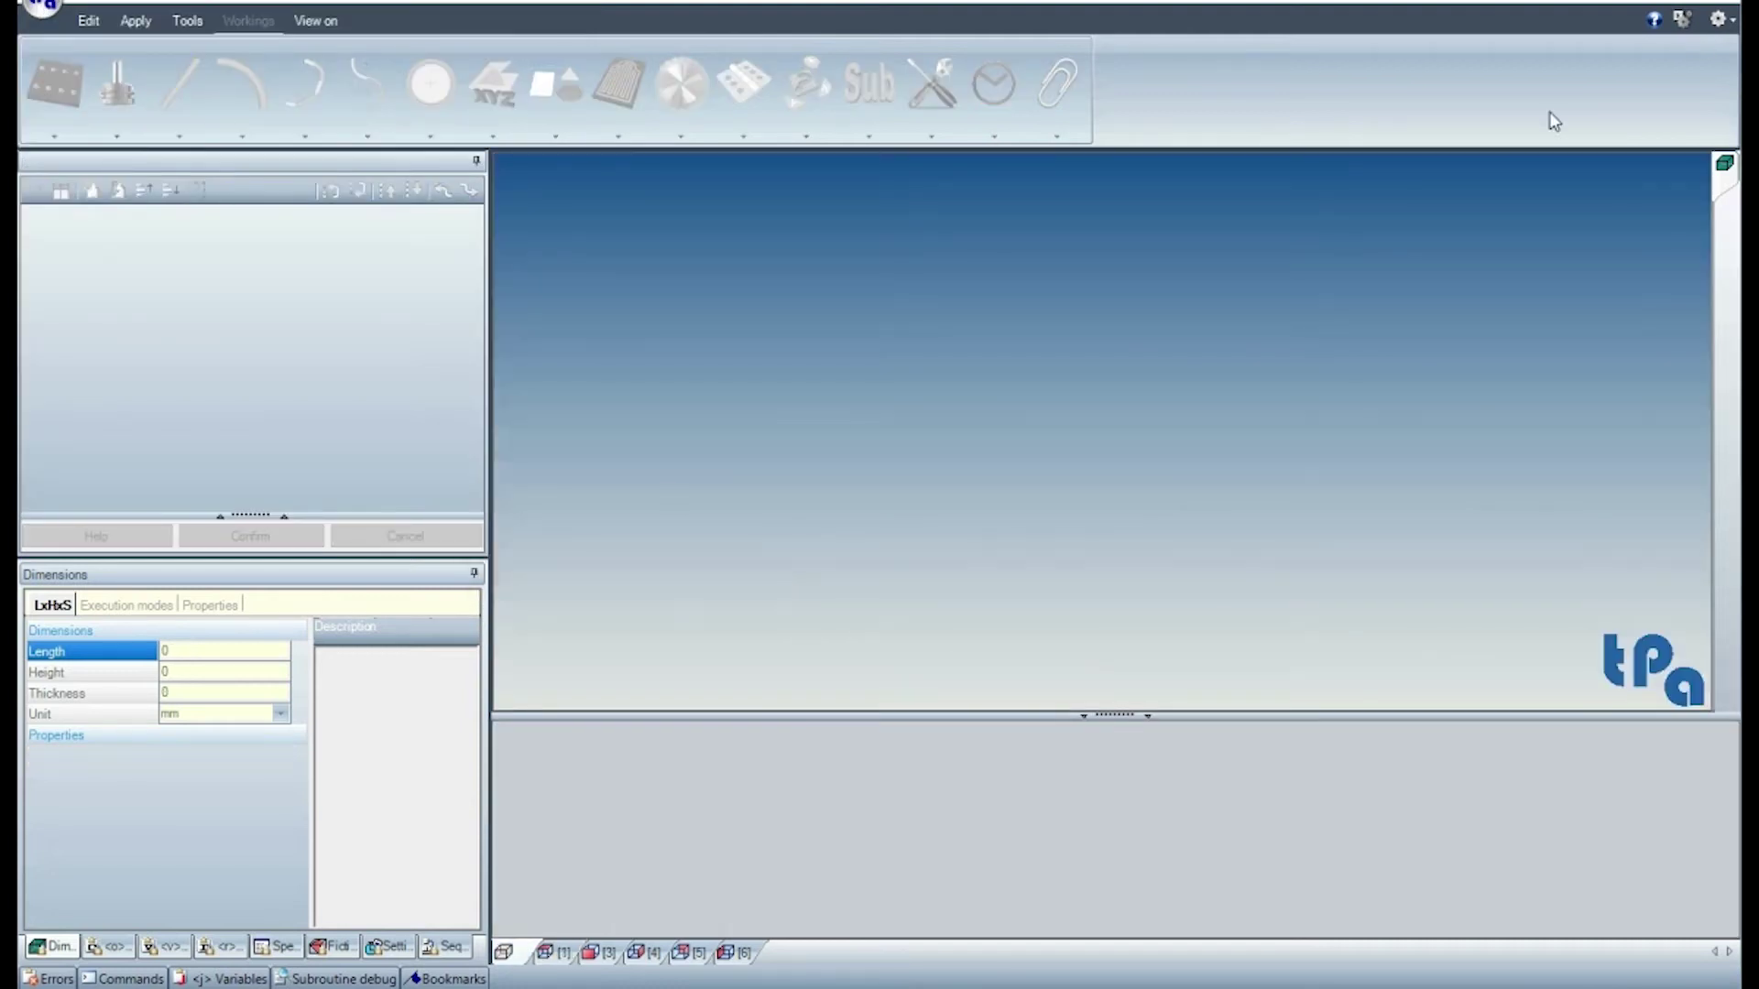
- Import edit-hole.tcn as a new custom working in the Custom workings setup
{"action": "left_click", "coordinate": [1718, 18]}
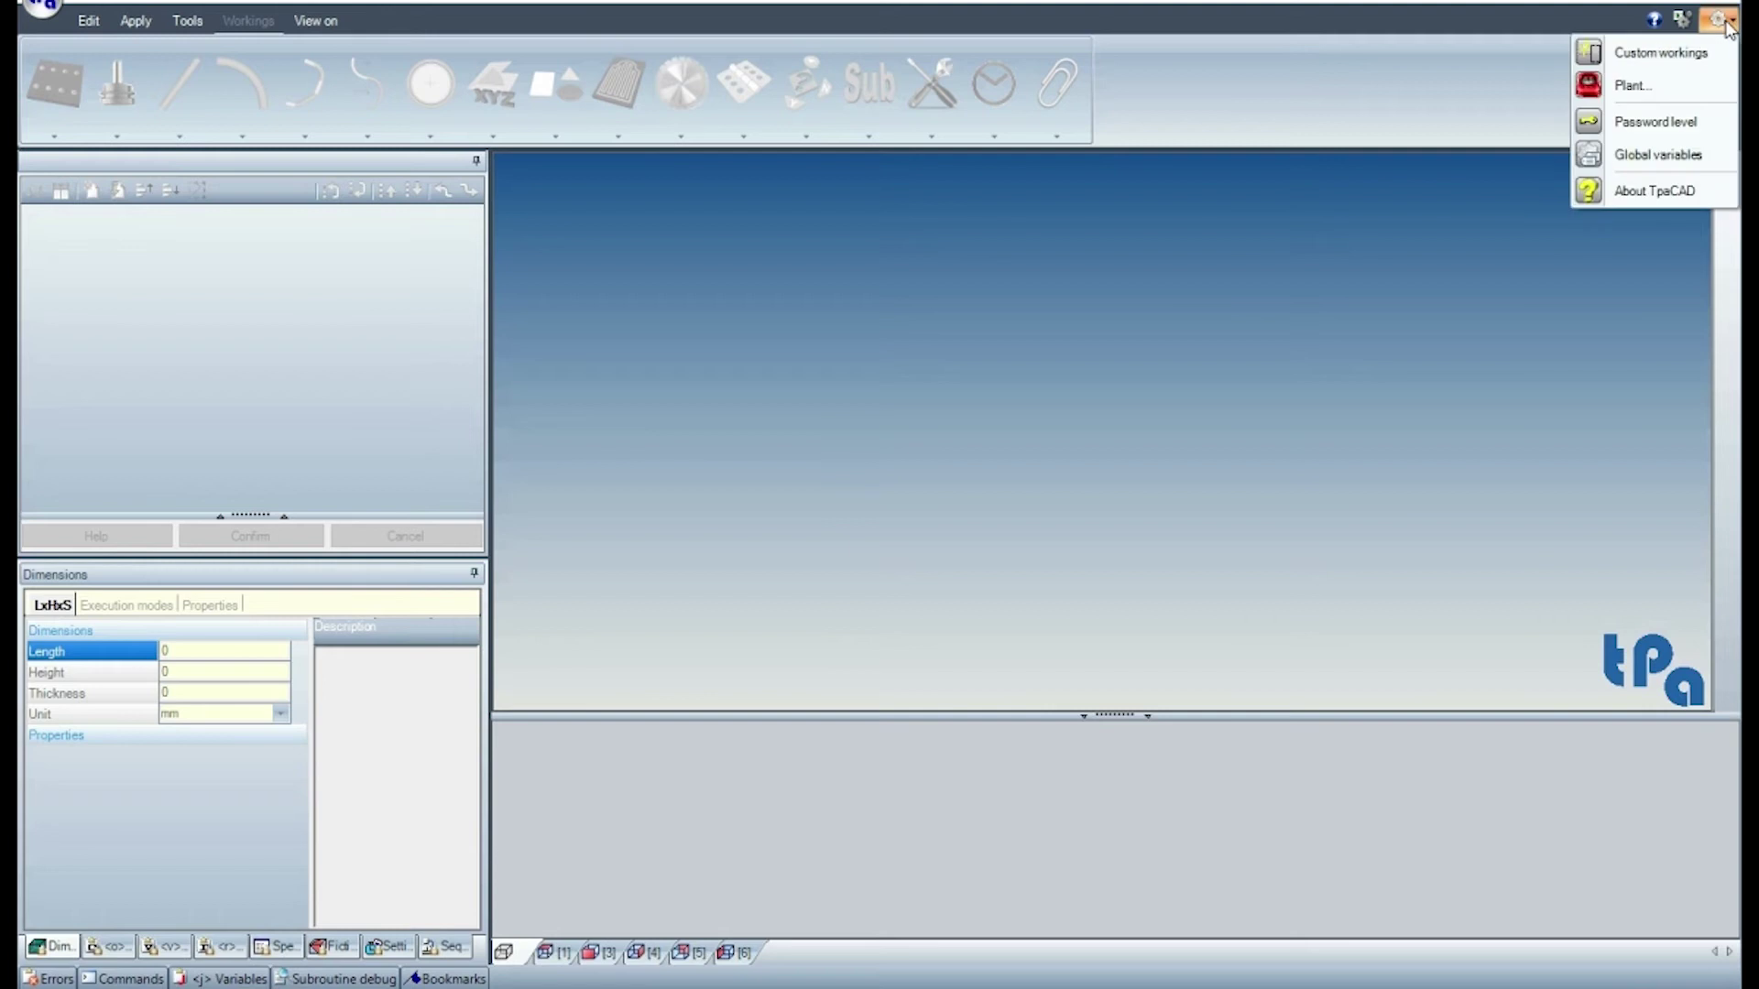
{"action": "left_click", "coordinate": [1673, 61]}
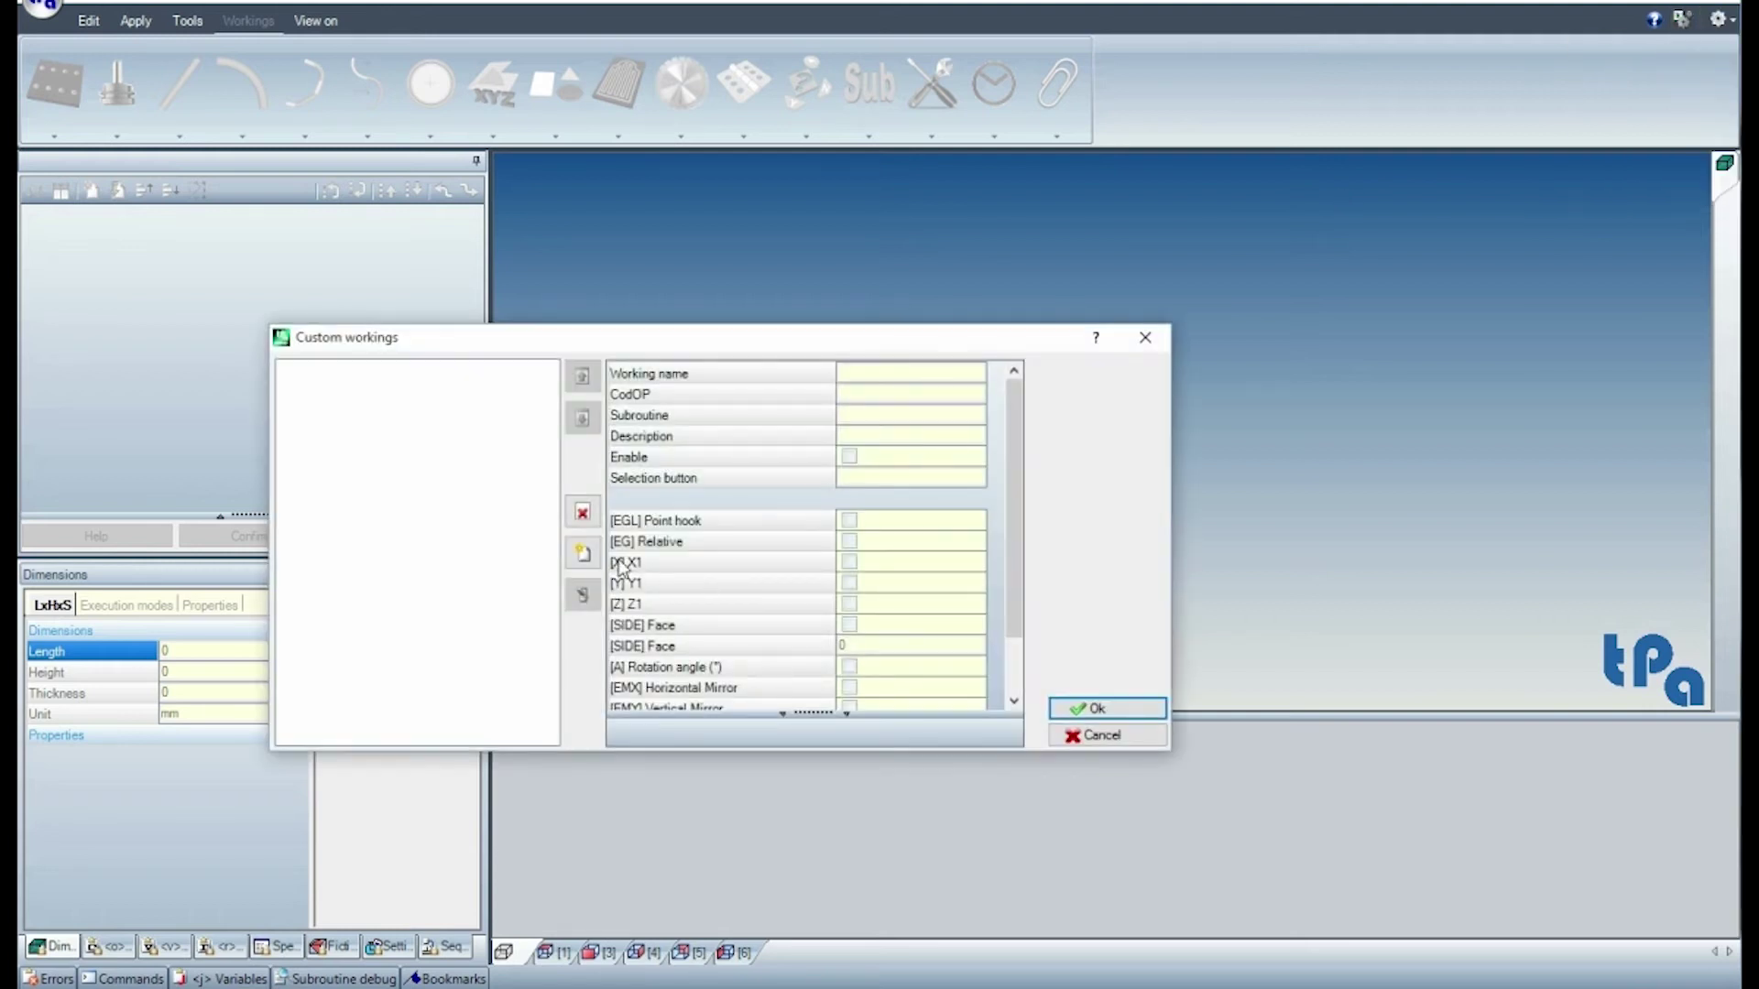
{"action": "left_click", "coordinate": [582, 554]}
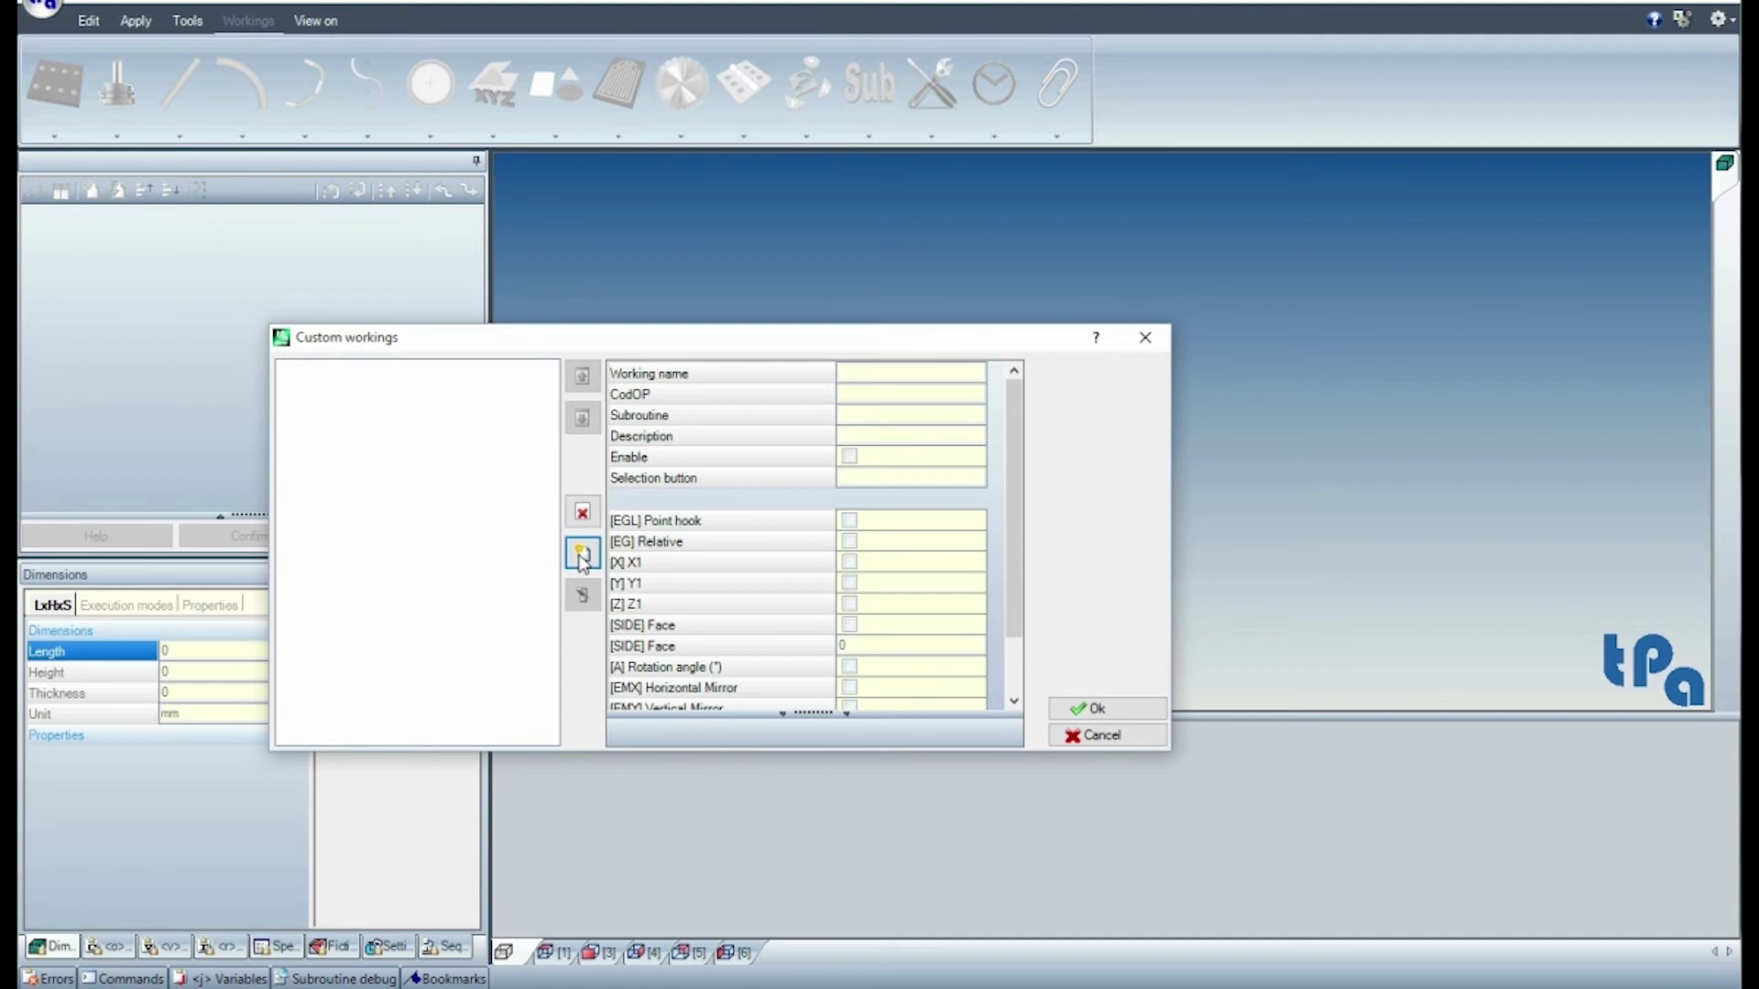
{"action": "left_click", "coordinate": [369, 388]}
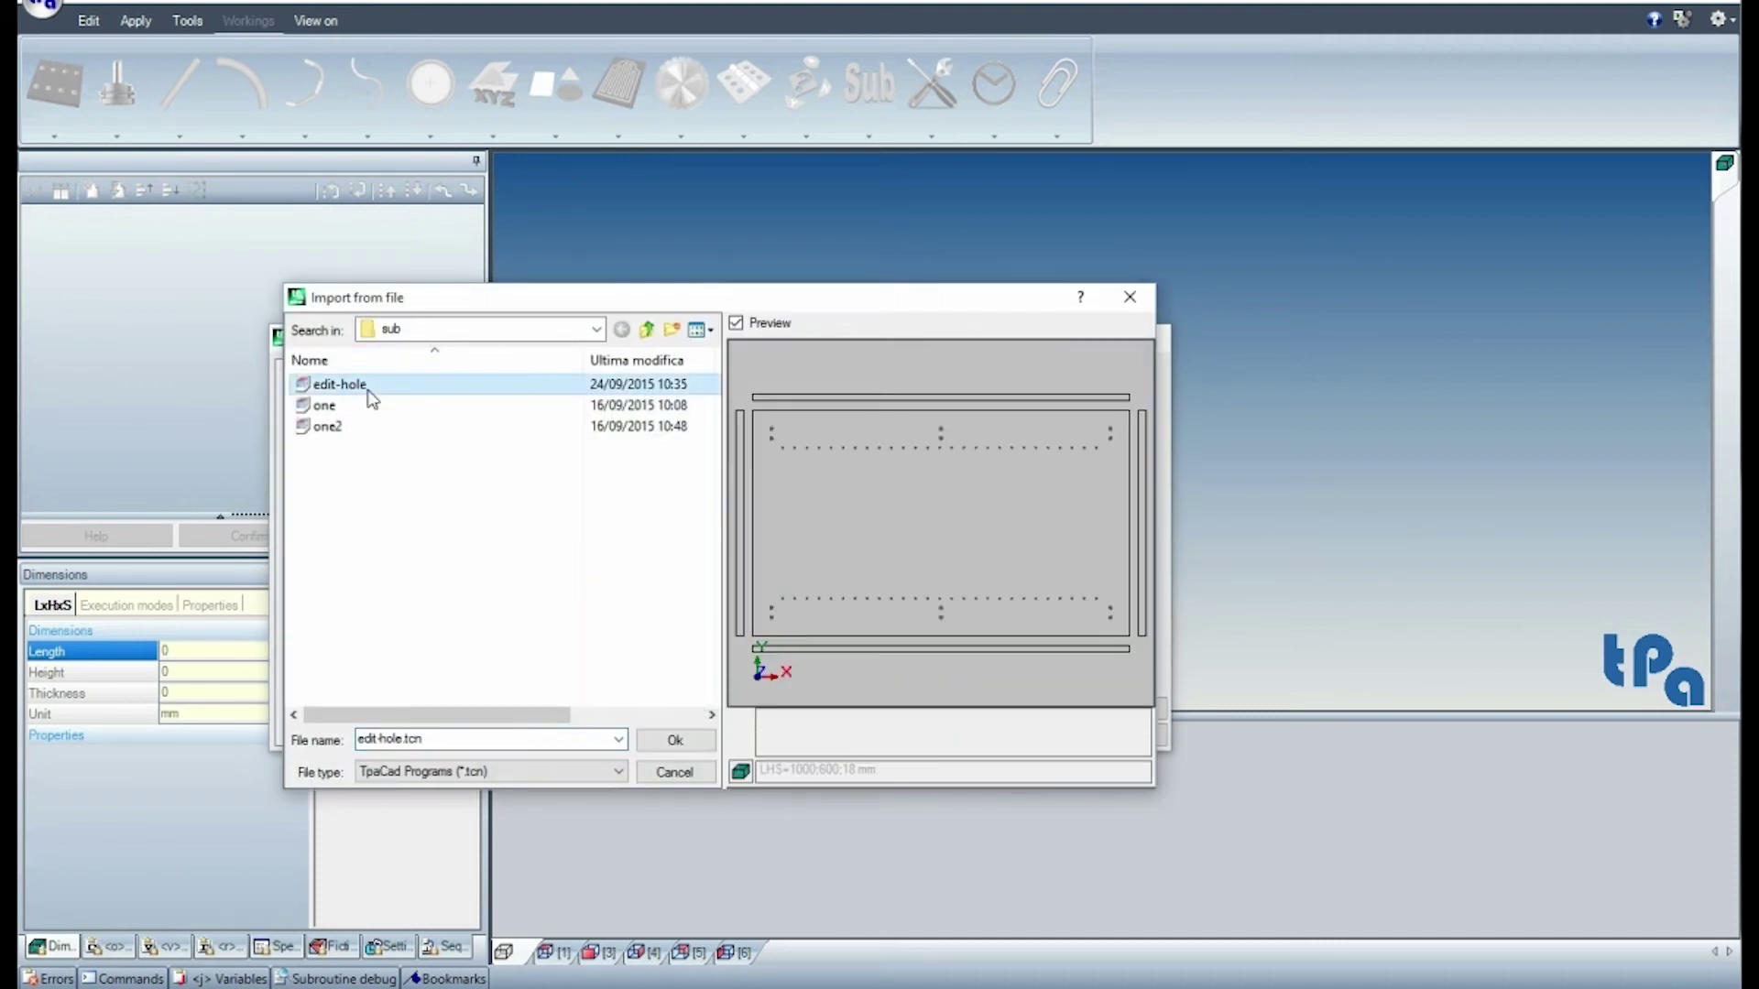
{"action": "left_click", "coordinate": [675, 739]}
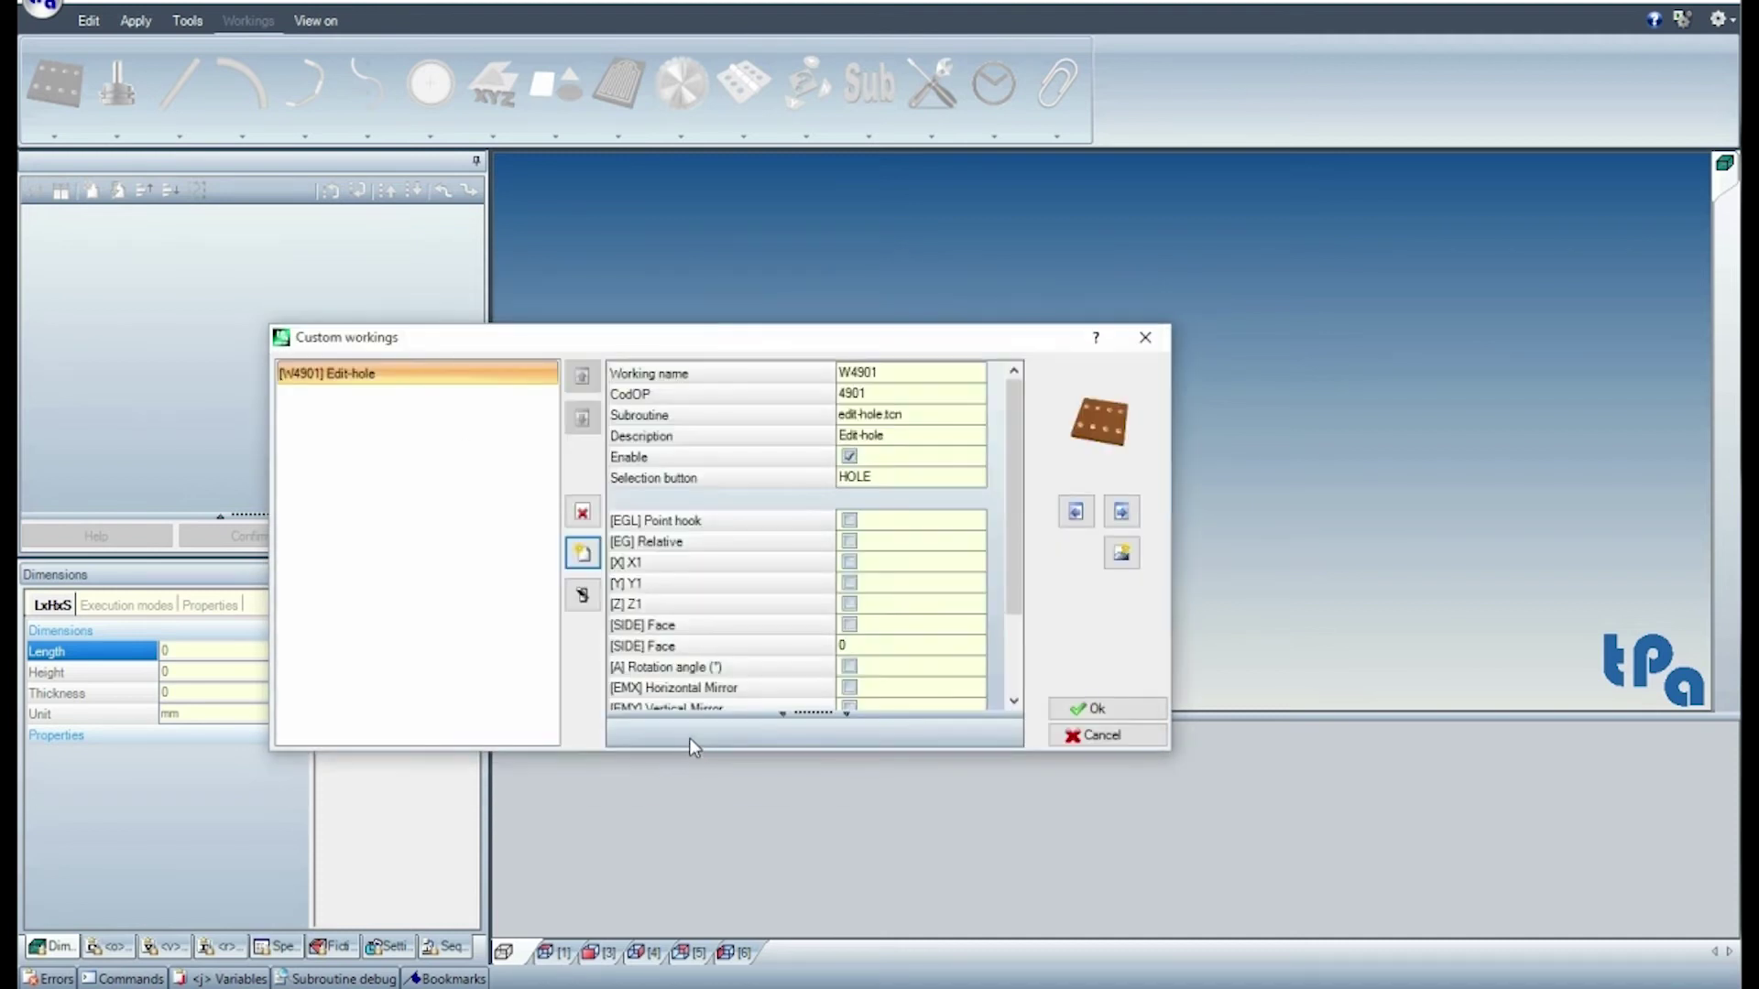
- Rename the custom working from W4901 to HOLES with the description 'My holes'
{"action": "left_click", "coordinate": [904, 371]}
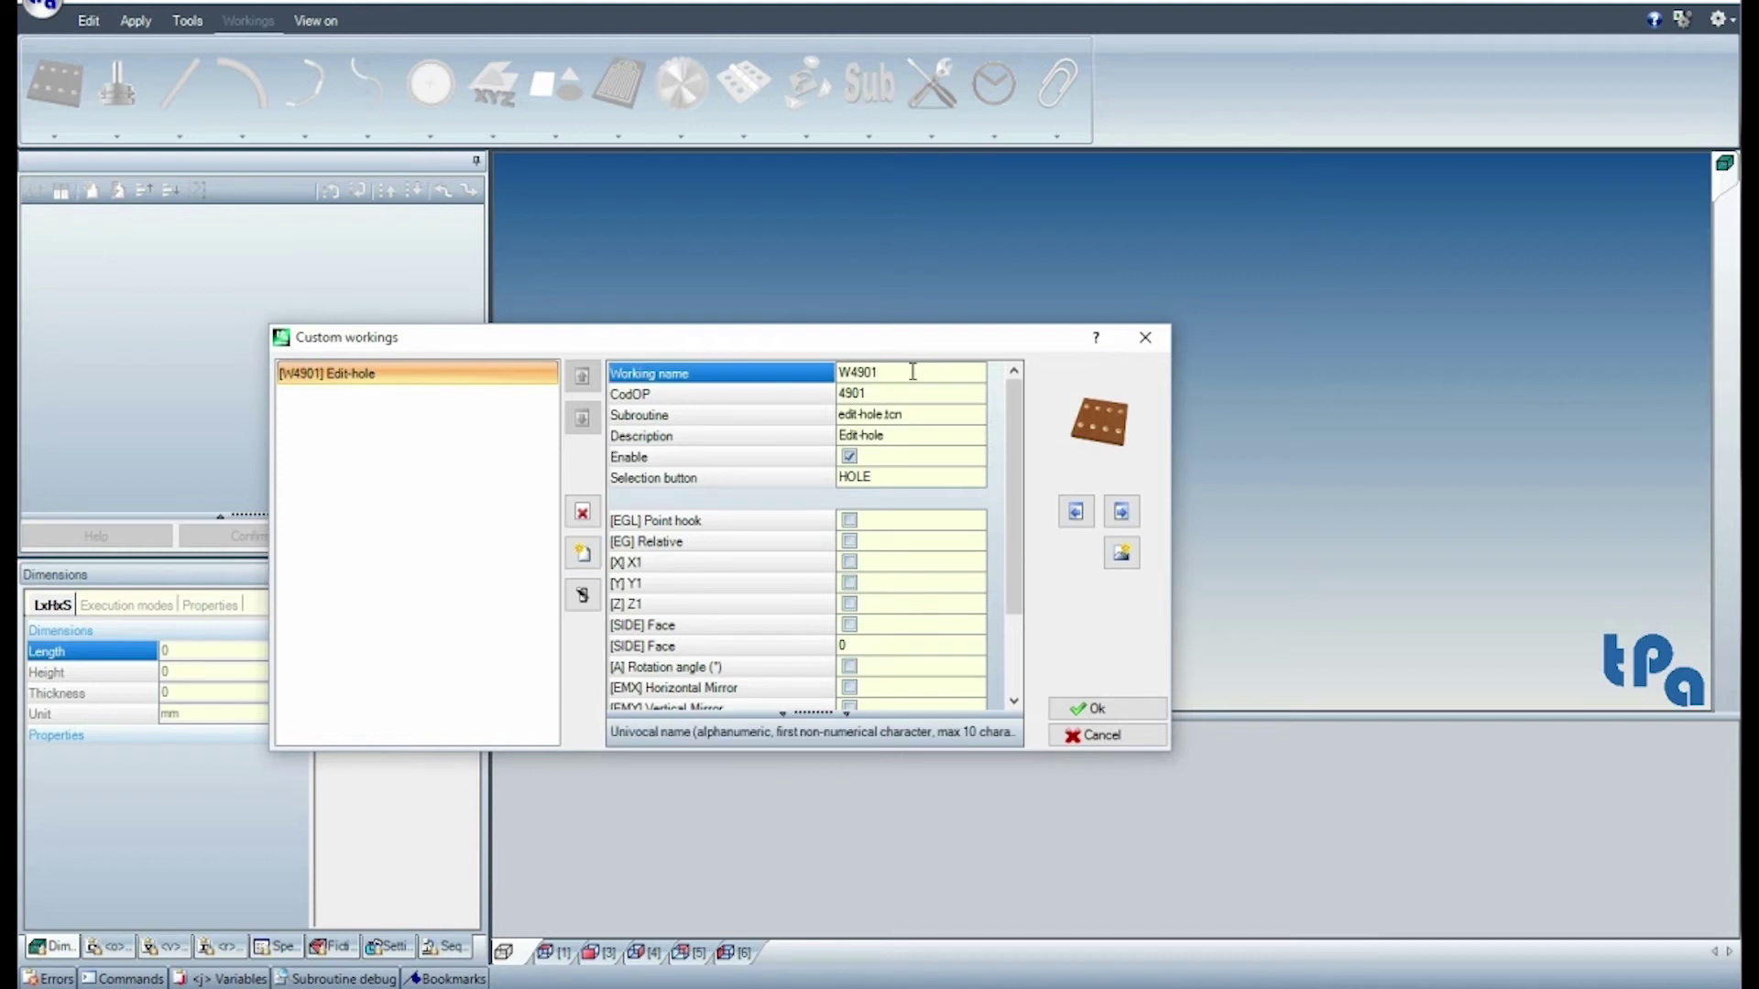
{"action": "left_click_drag", "start_coordinate": [912, 371], "coordinate": [817, 385]}
{"action": "type", "text": "HOLES"}
{"action": "left_click", "coordinate": [874, 393]}
{"action": "left_click", "coordinate": [899, 415]}
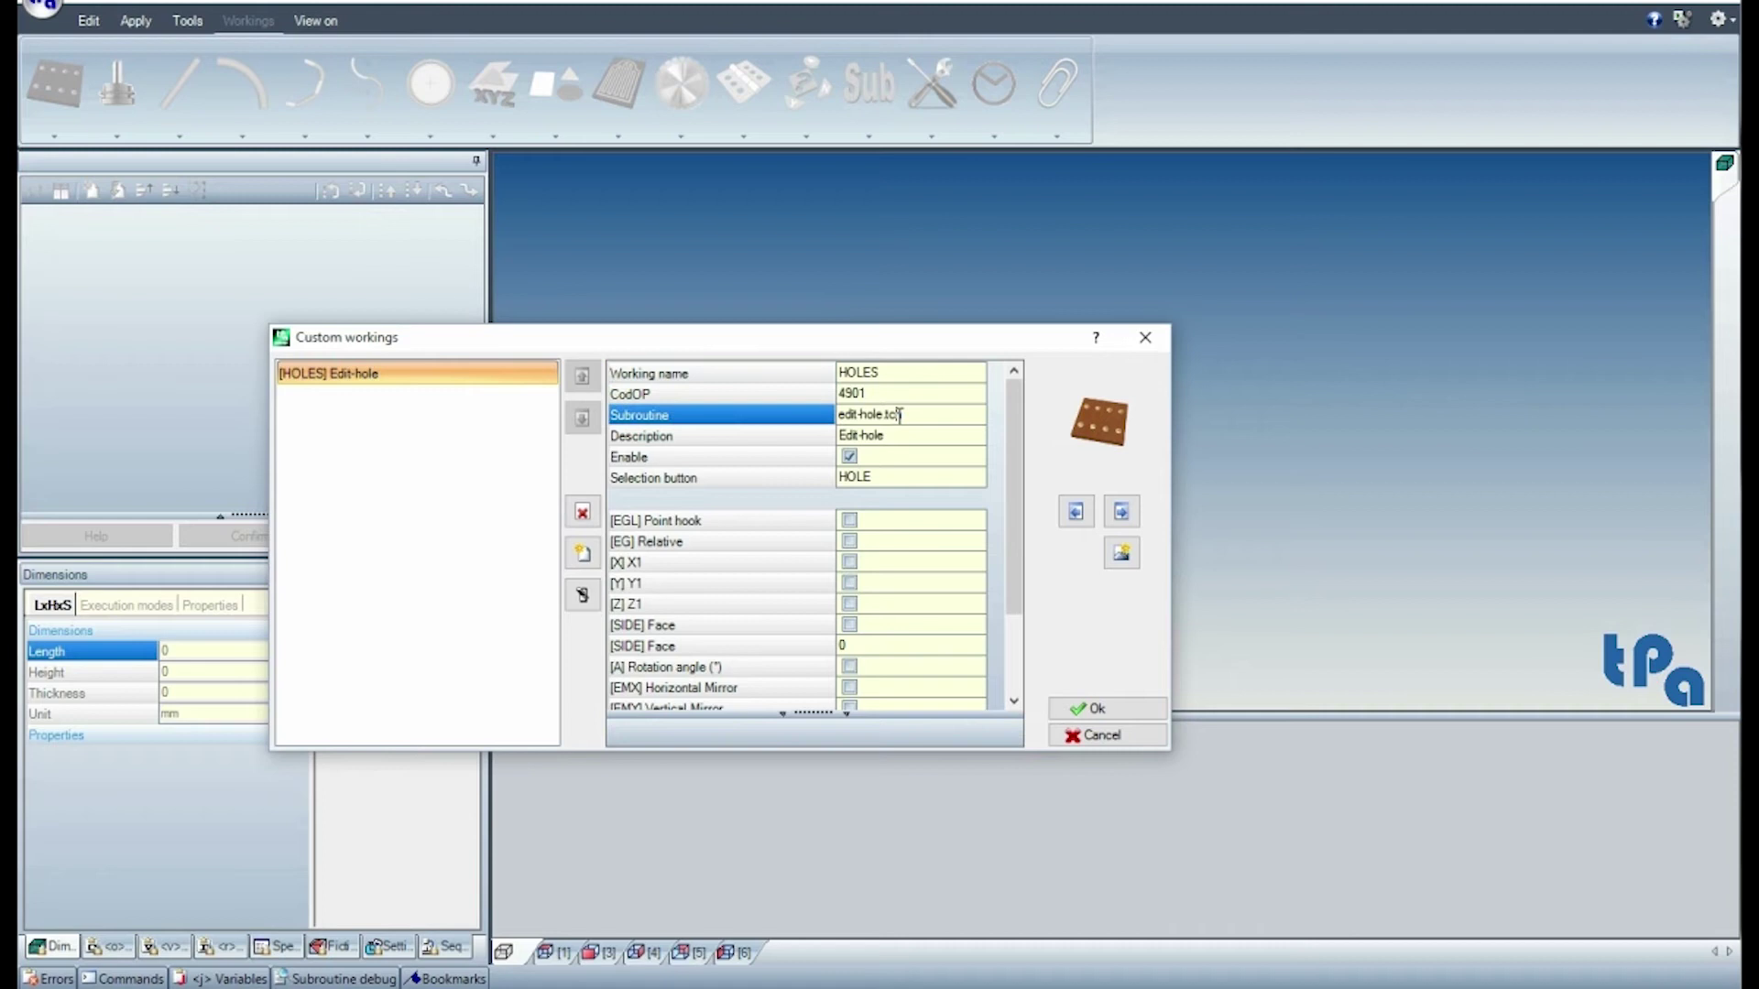
{"action": "left_click_drag", "start_coordinate": [895, 436], "coordinate": [793, 424]}
{"action": "type", "text": "My holes"}
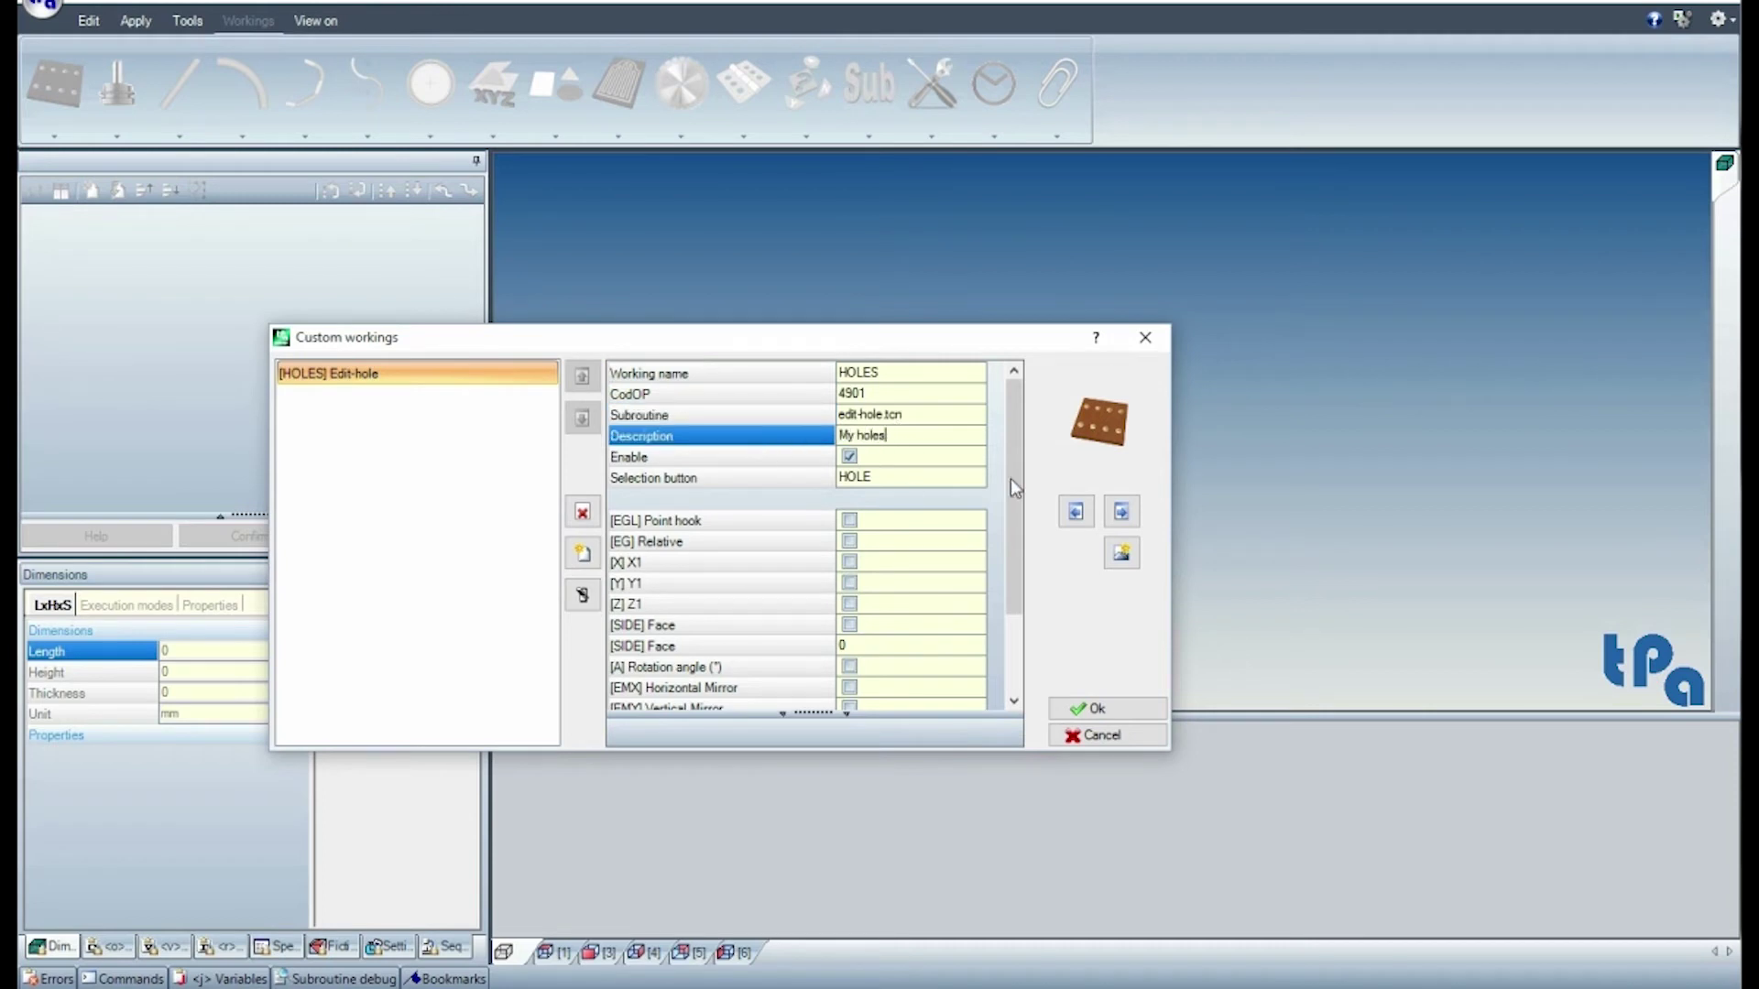
- Choose the HOLE drilled-board icon for the working's selection button
{"action": "left_click", "coordinate": [919, 479]}
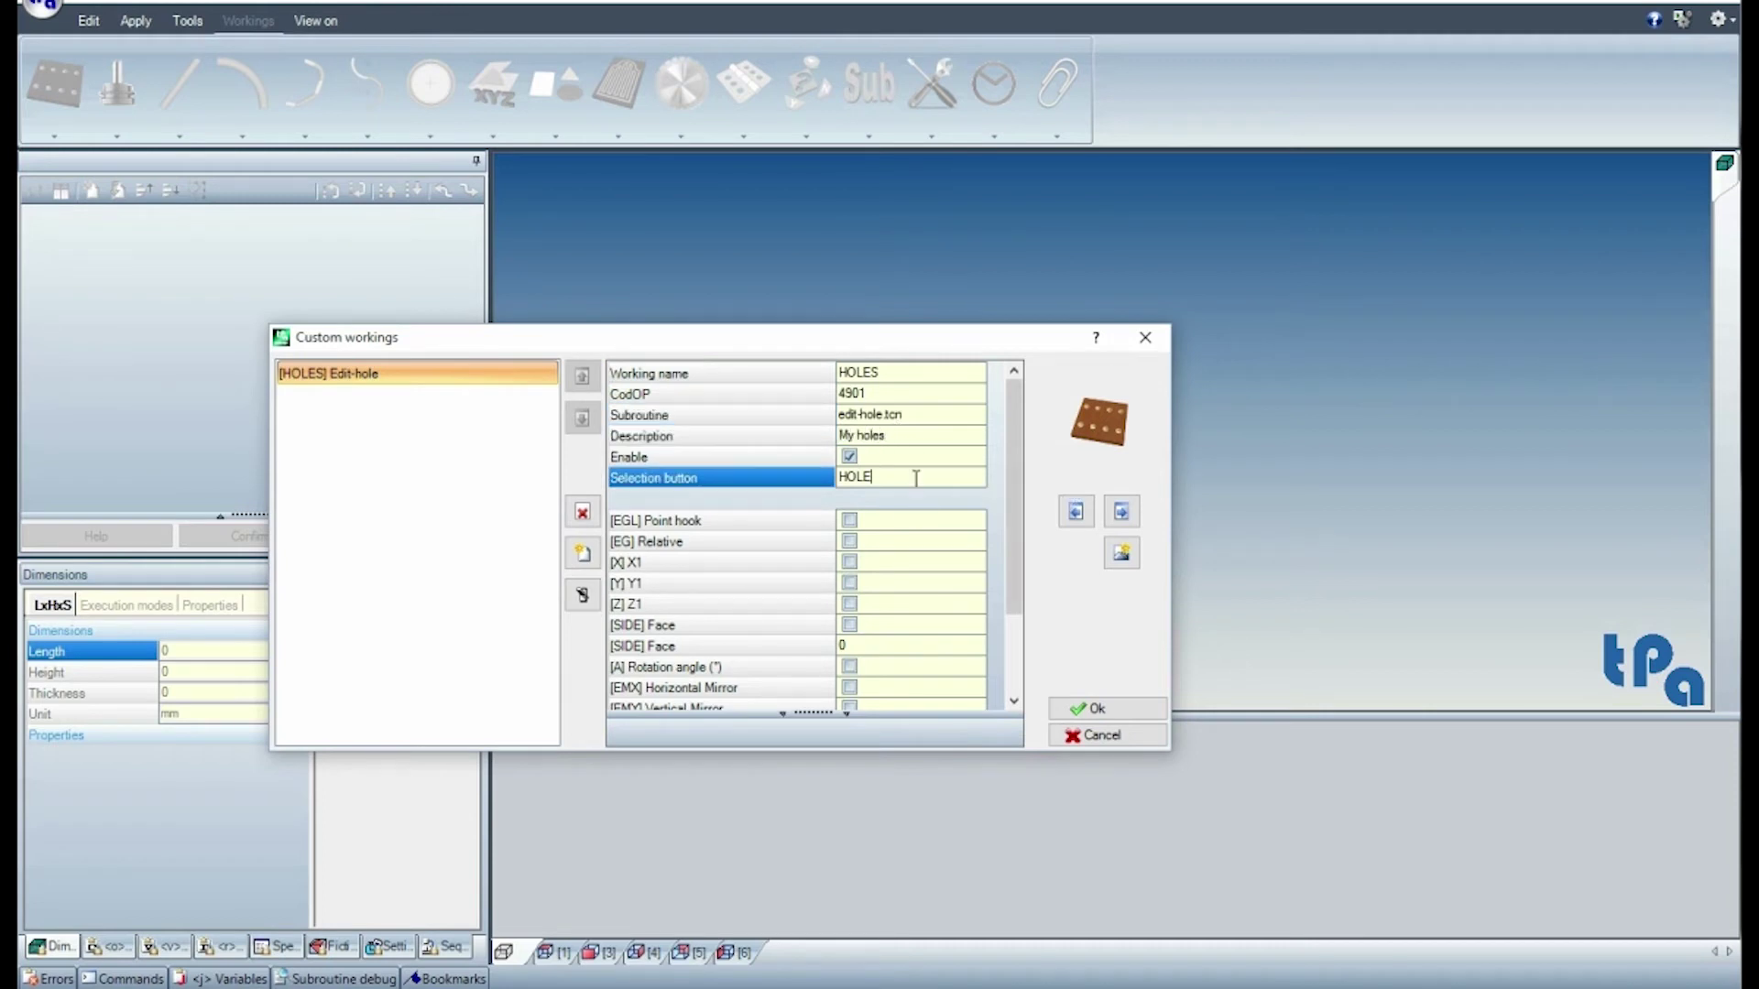
{"action": "left_click", "coordinate": [1119, 513]}
{"action": "left_click", "coordinate": [1077, 514]}
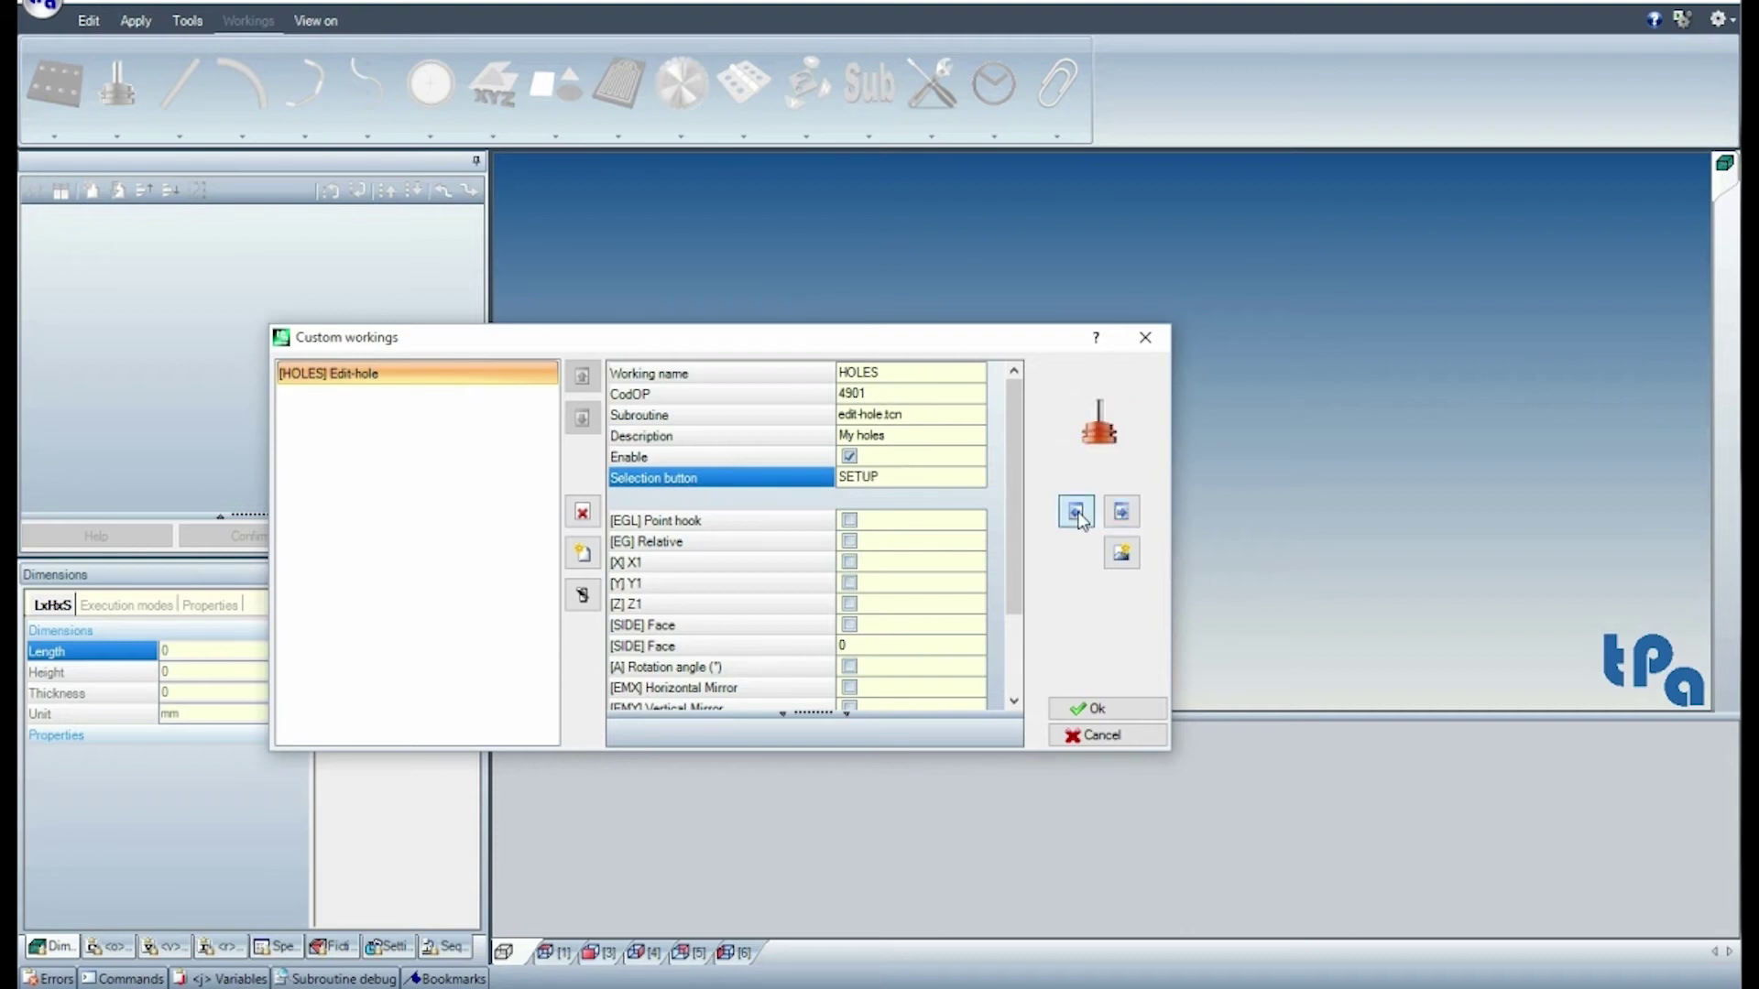
{"action": "left_click", "coordinate": [1077, 513]}
- Rename variable r0 to TD, keeping its default value 12
{"action": "left_click_drag", "start_coordinate": [1019, 562], "coordinate": [1014, 677]}
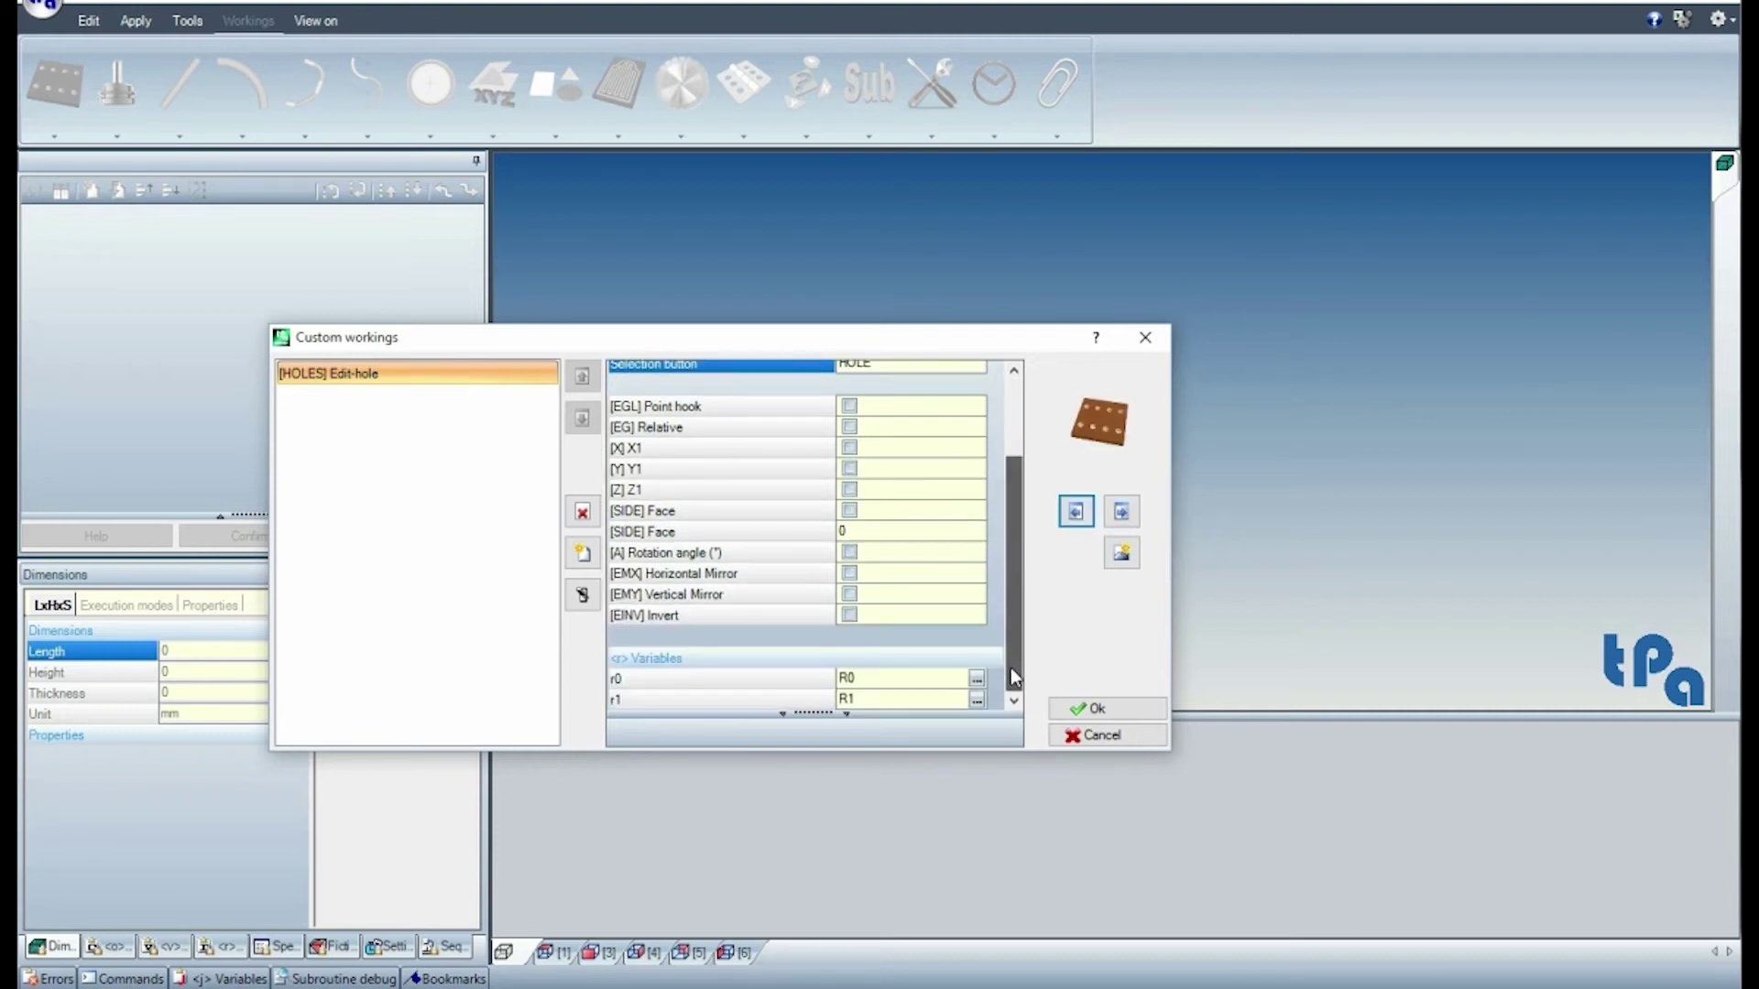
{"action": "left_click", "coordinate": [942, 679]}
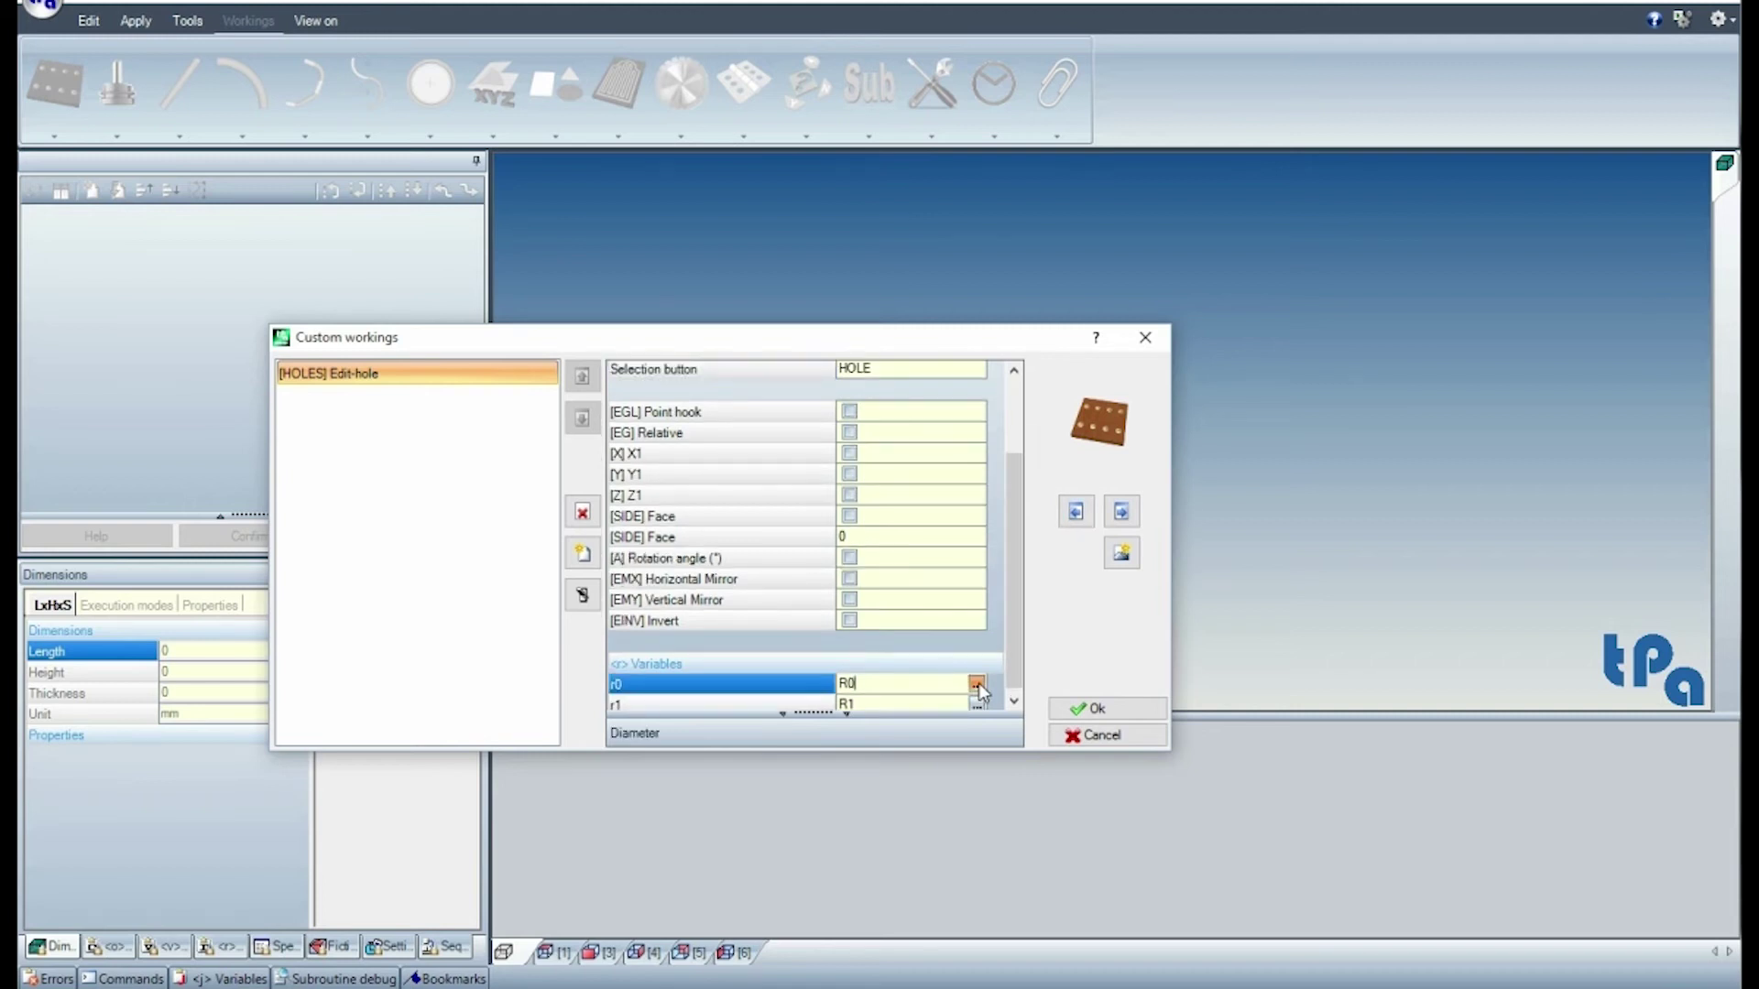
{"action": "left_click", "coordinate": [977, 683]}
{"action": "left_click", "coordinate": [1082, 733]}
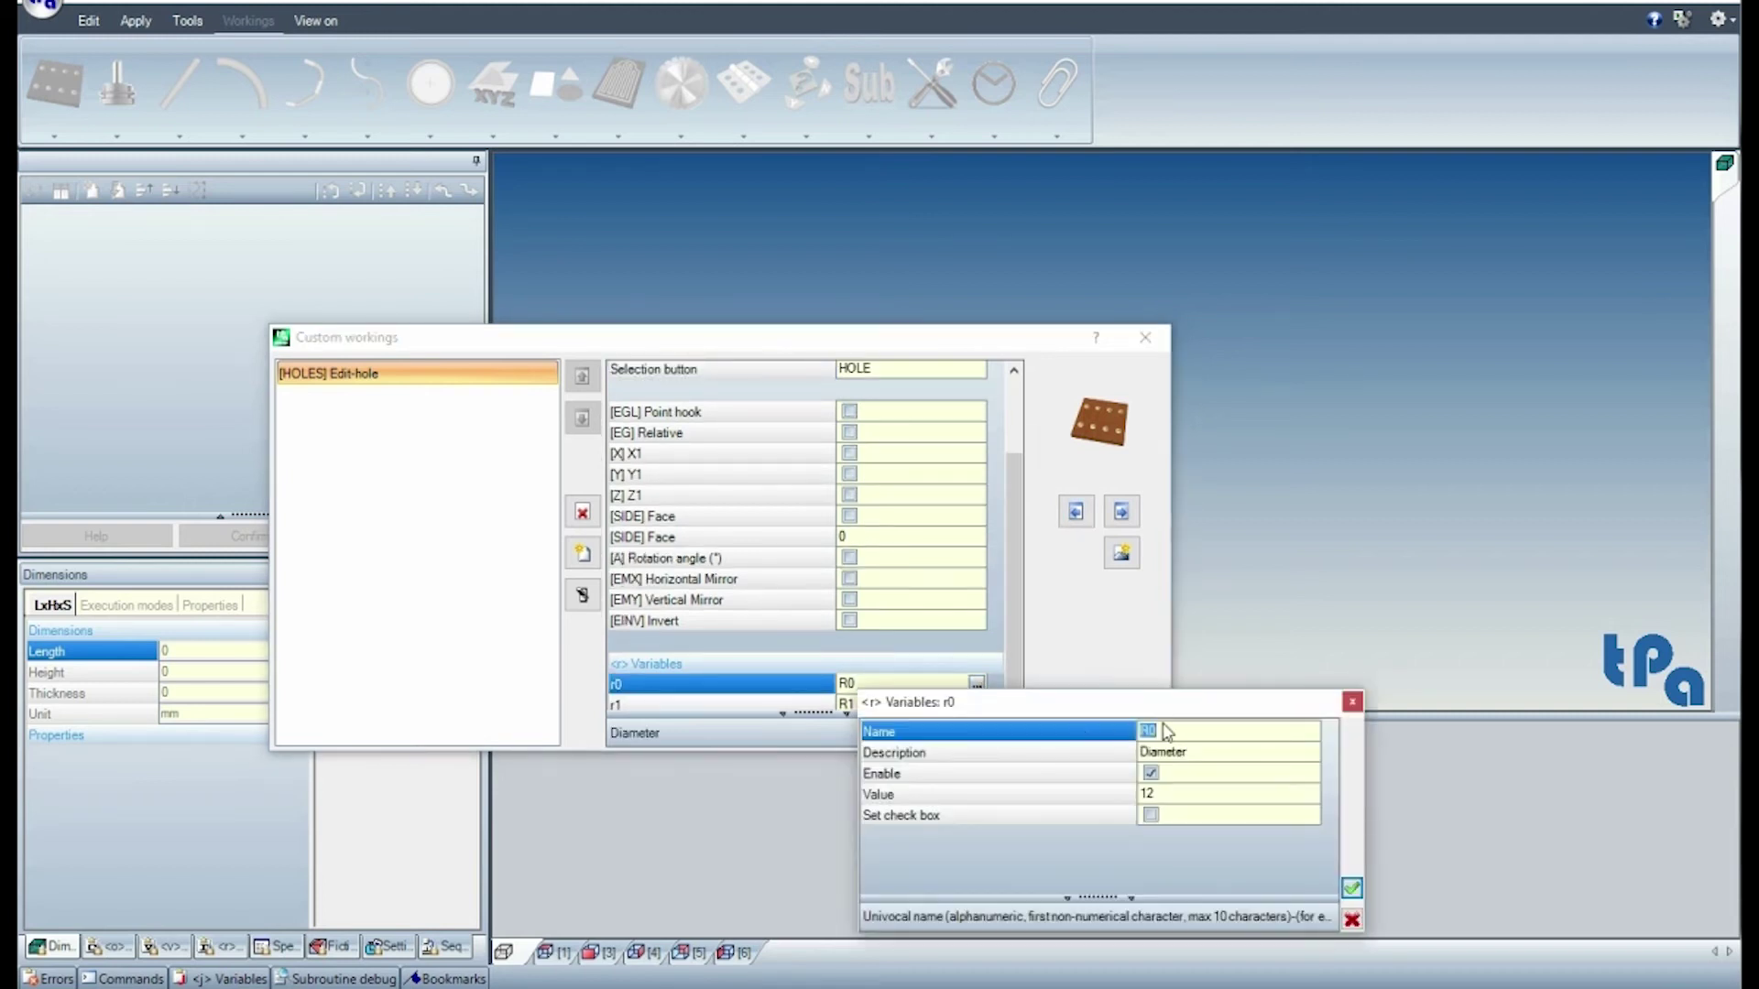
{"action": "type", "text": "TD"}
{"action": "left_click", "coordinate": [1195, 751]}
{"action": "left_click", "coordinate": [1195, 781]}
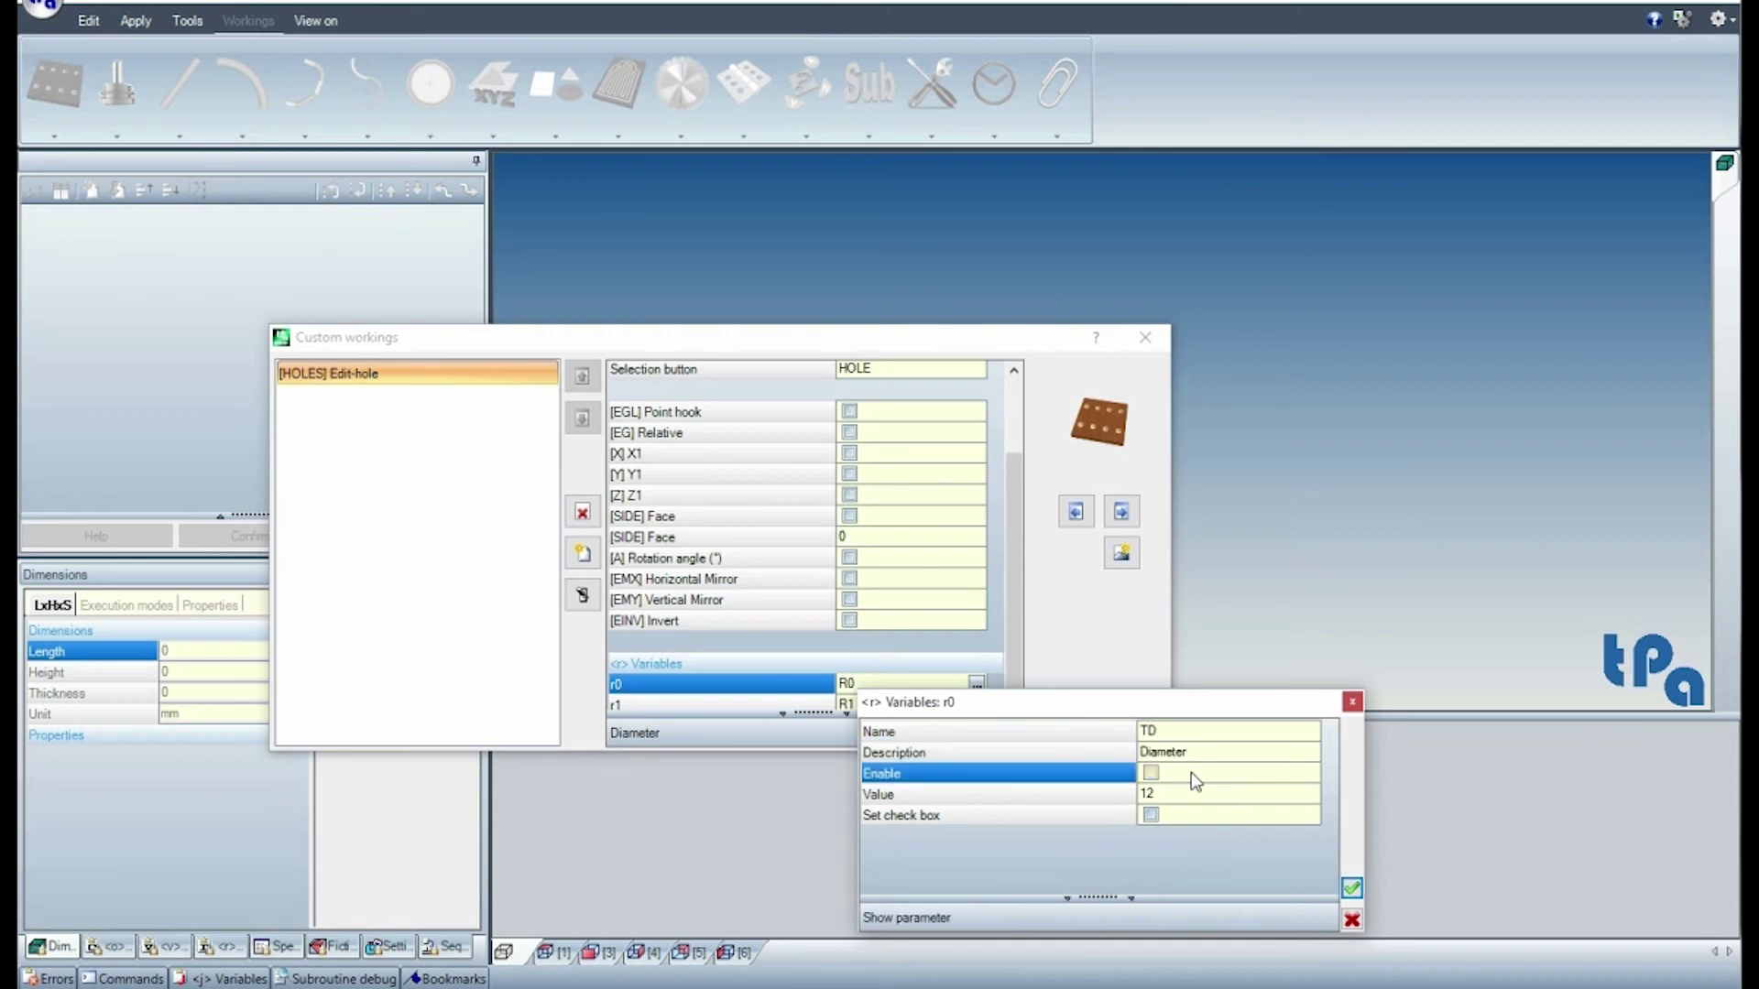
{"action": "left_click", "coordinate": [1193, 795]}
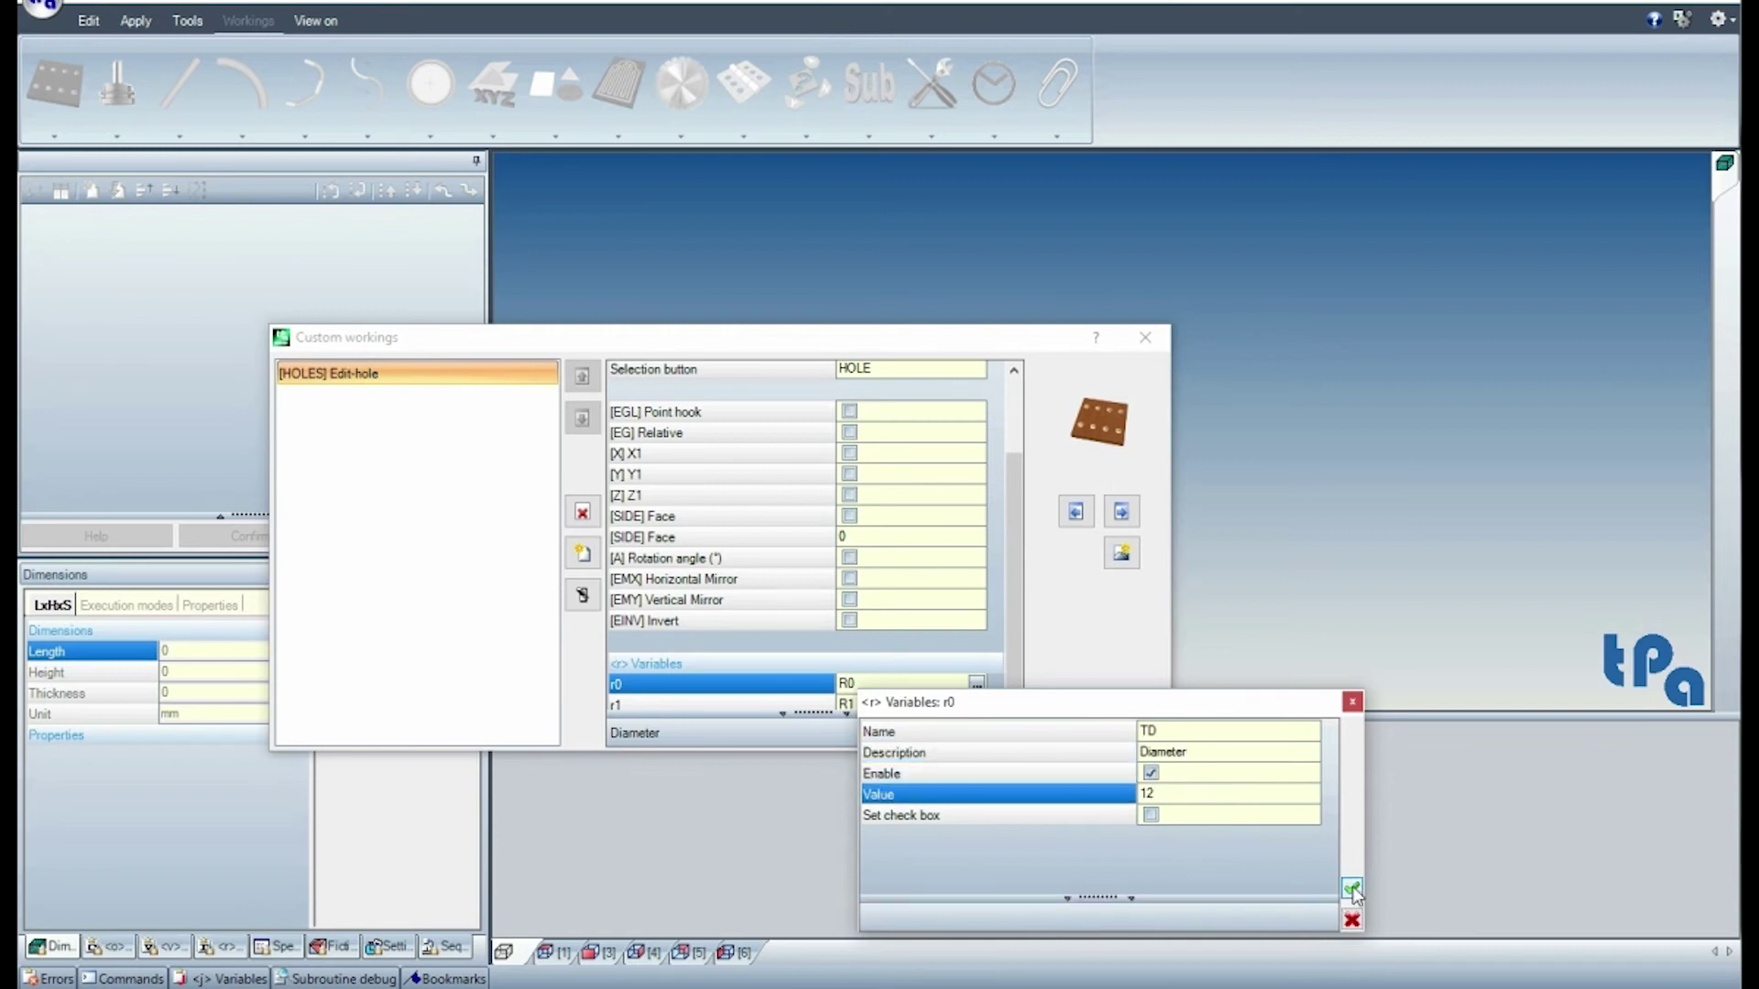
{"action": "left_click", "coordinate": [1351, 889]}
- Rename variable r1 to ST
{"action": "left_click", "coordinate": [976, 699]}
{"action": "left_click", "coordinate": [1169, 747]}
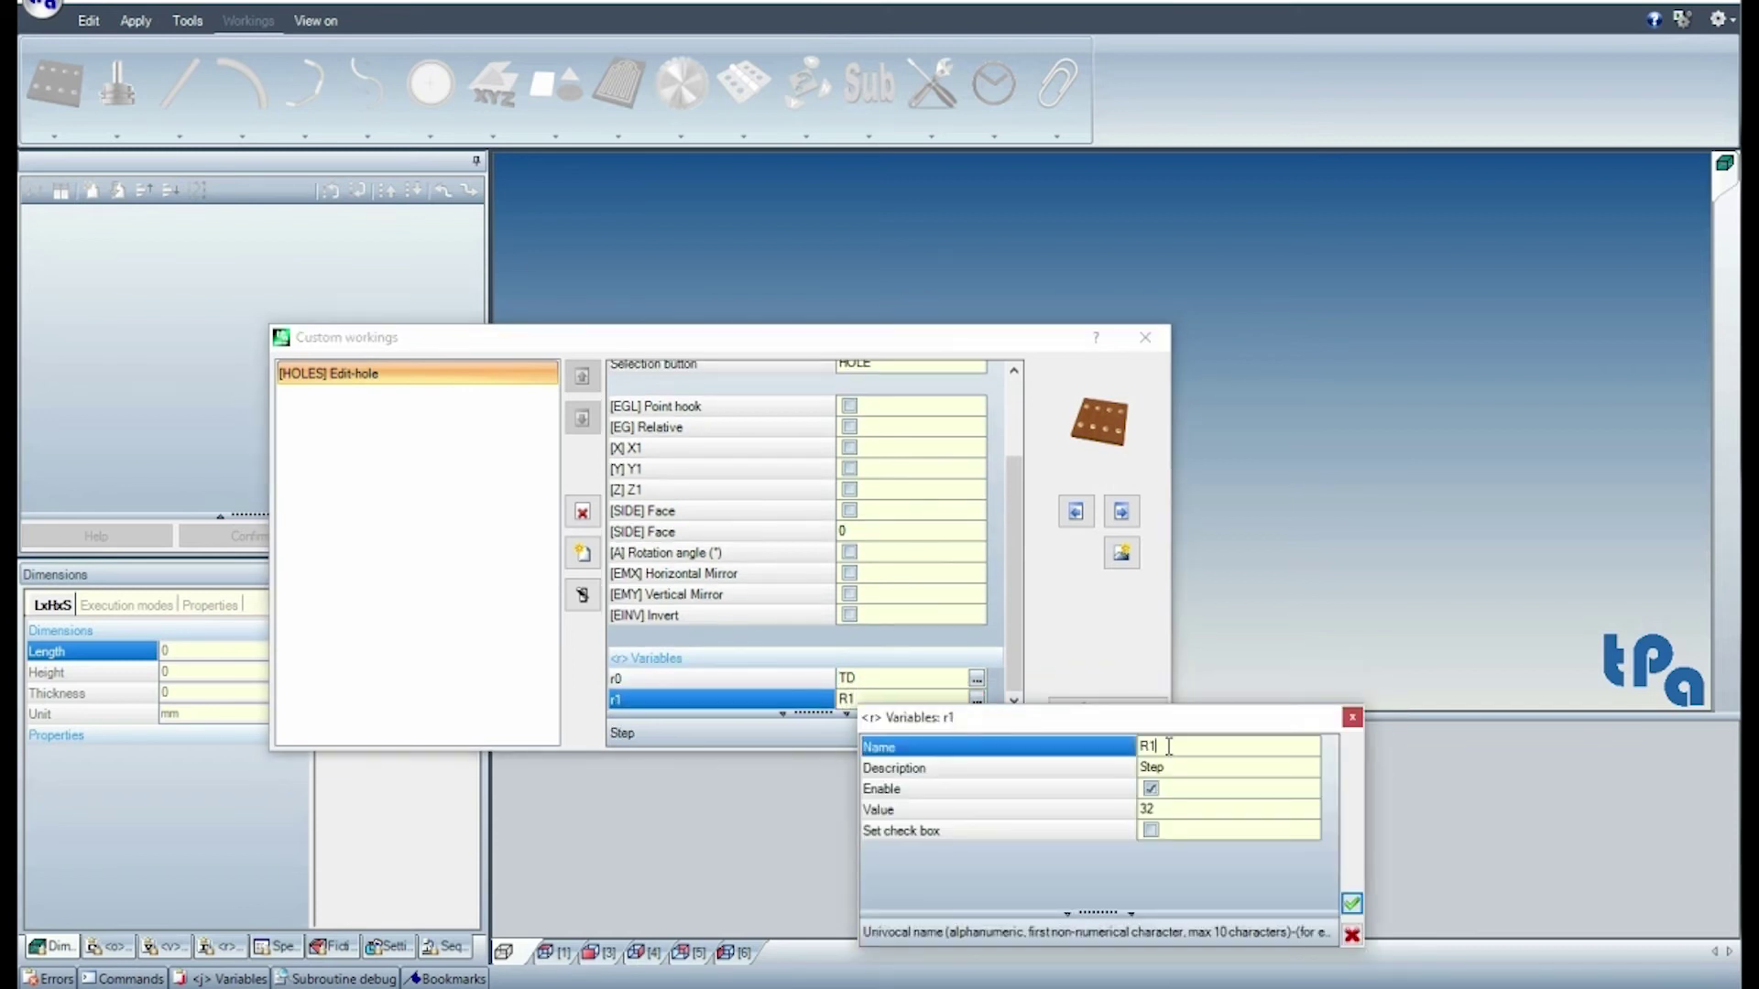
{"action": "left_click", "coordinate": [1176, 767]}
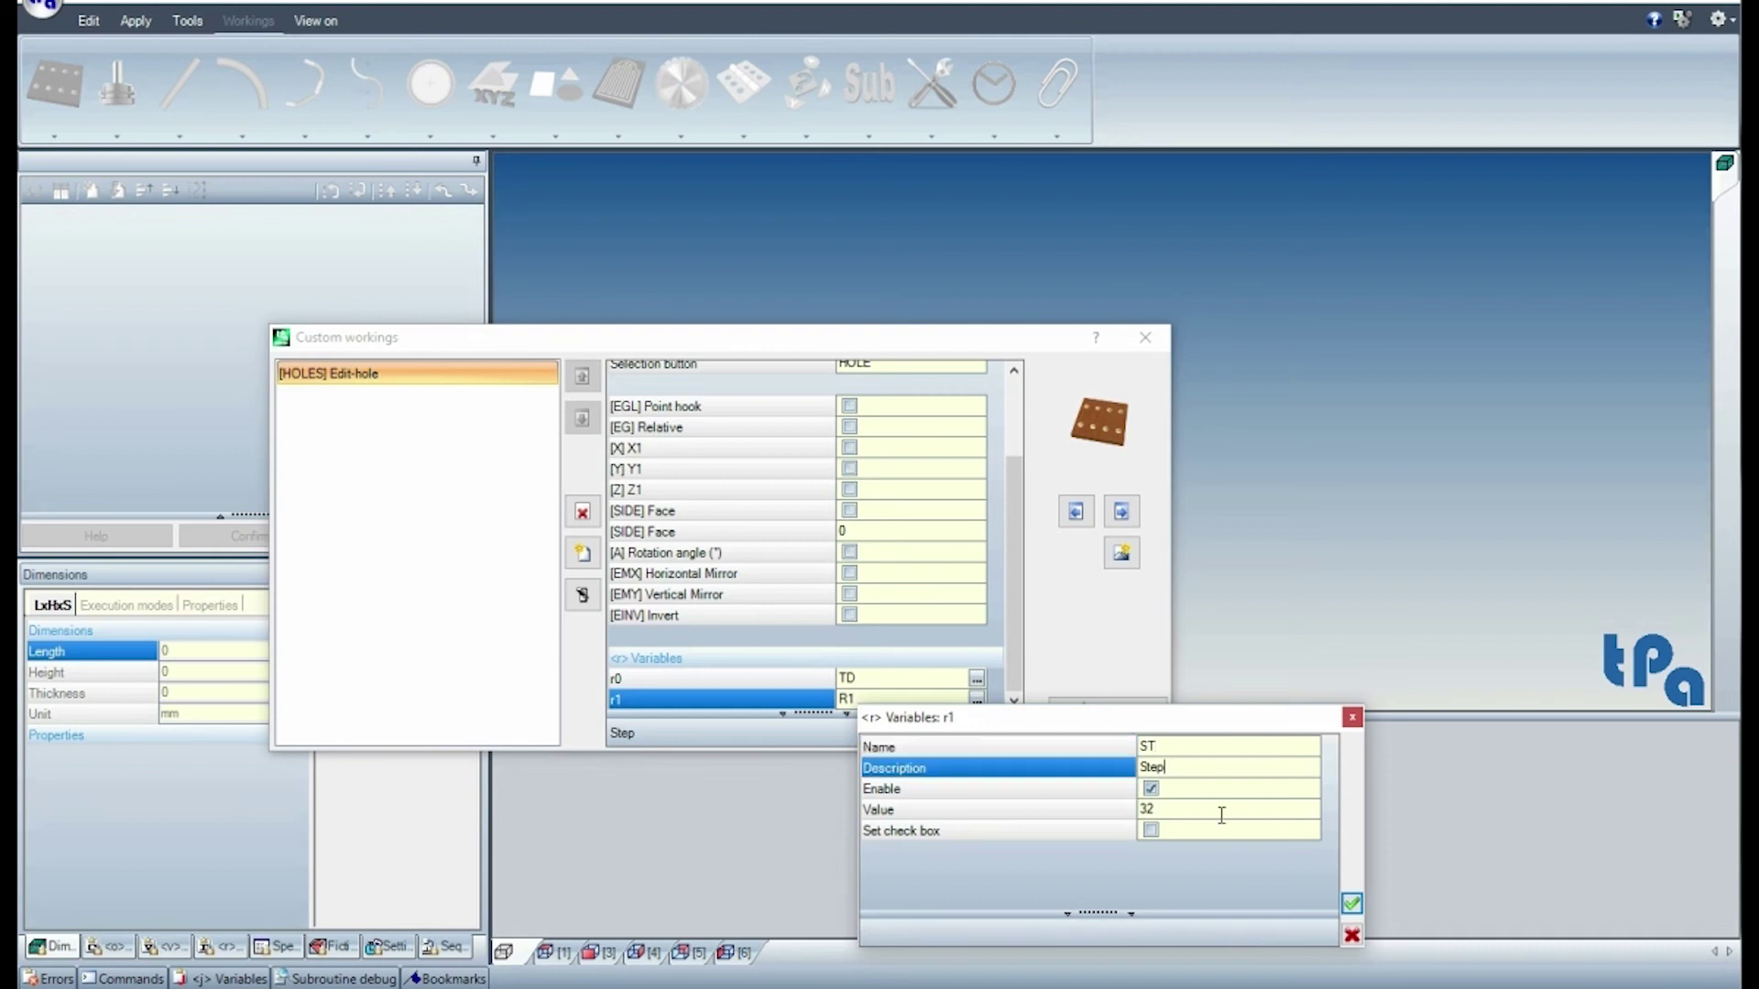
{"action": "left_click", "coordinate": [1351, 903]}
- Preview the Diameter [TD] and Step [ST] form, then save the HOLES custom working
{"action": "left_click", "coordinate": [586, 600]}
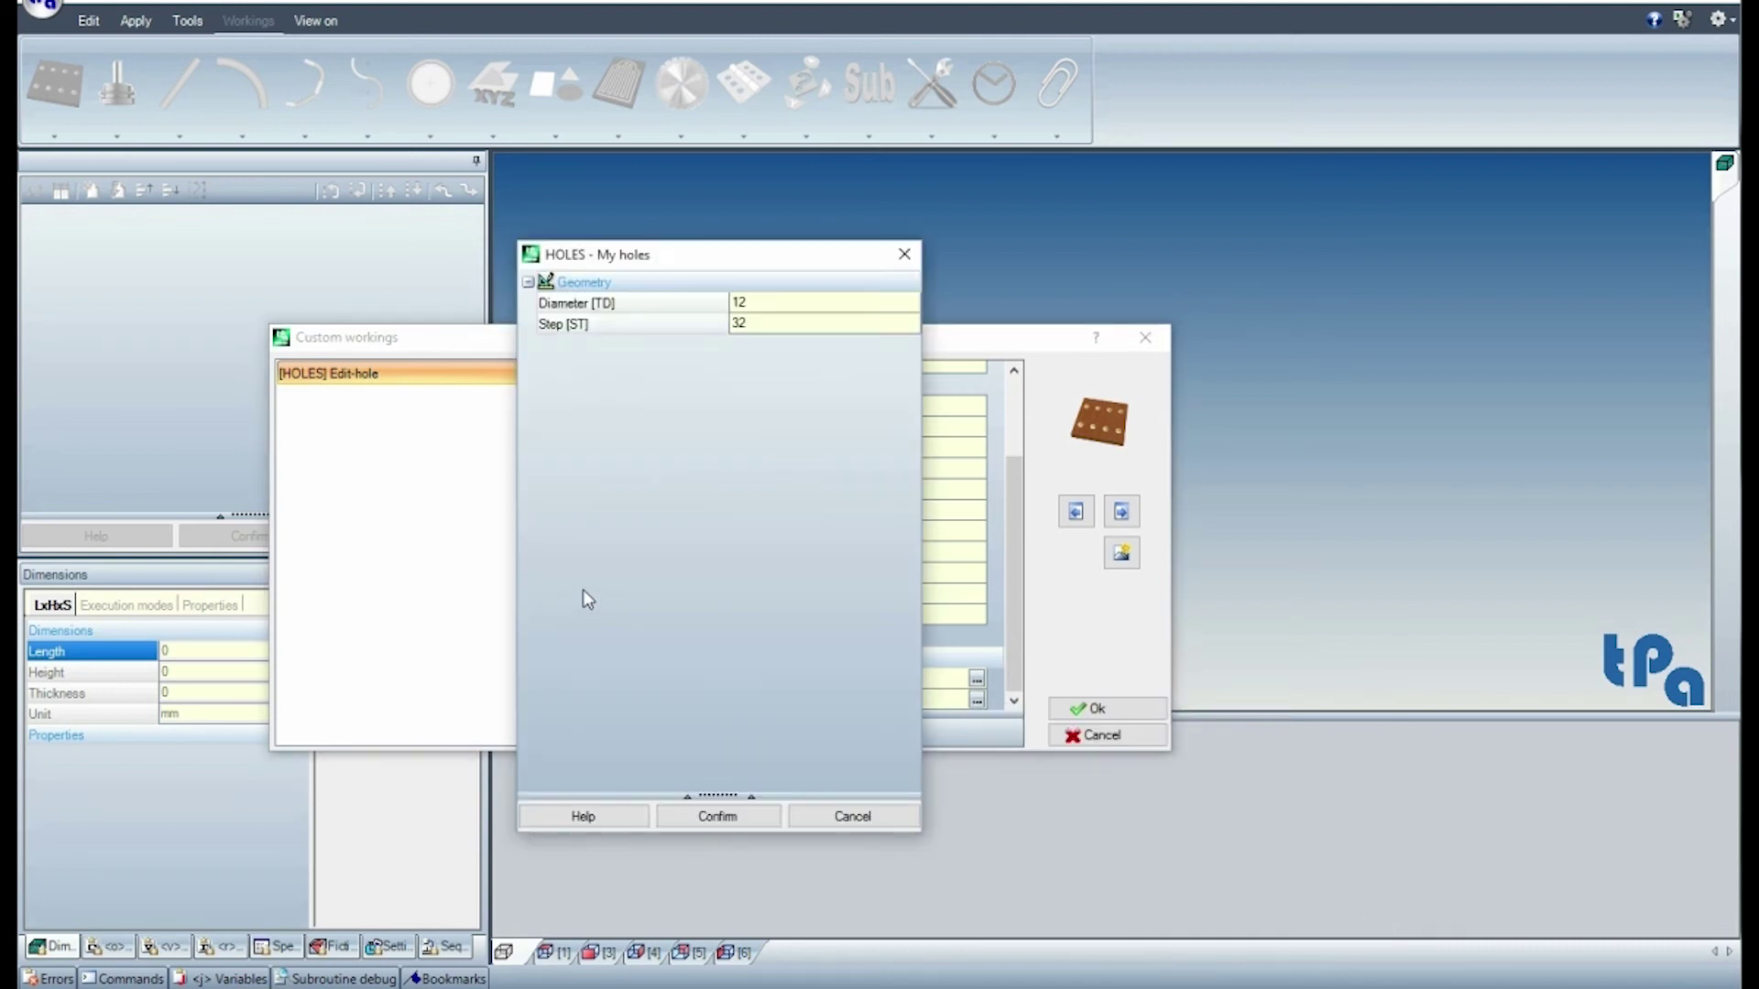
{"action": "left_click", "coordinate": [645, 311]}
{"action": "left_click", "coordinate": [648, 322]}
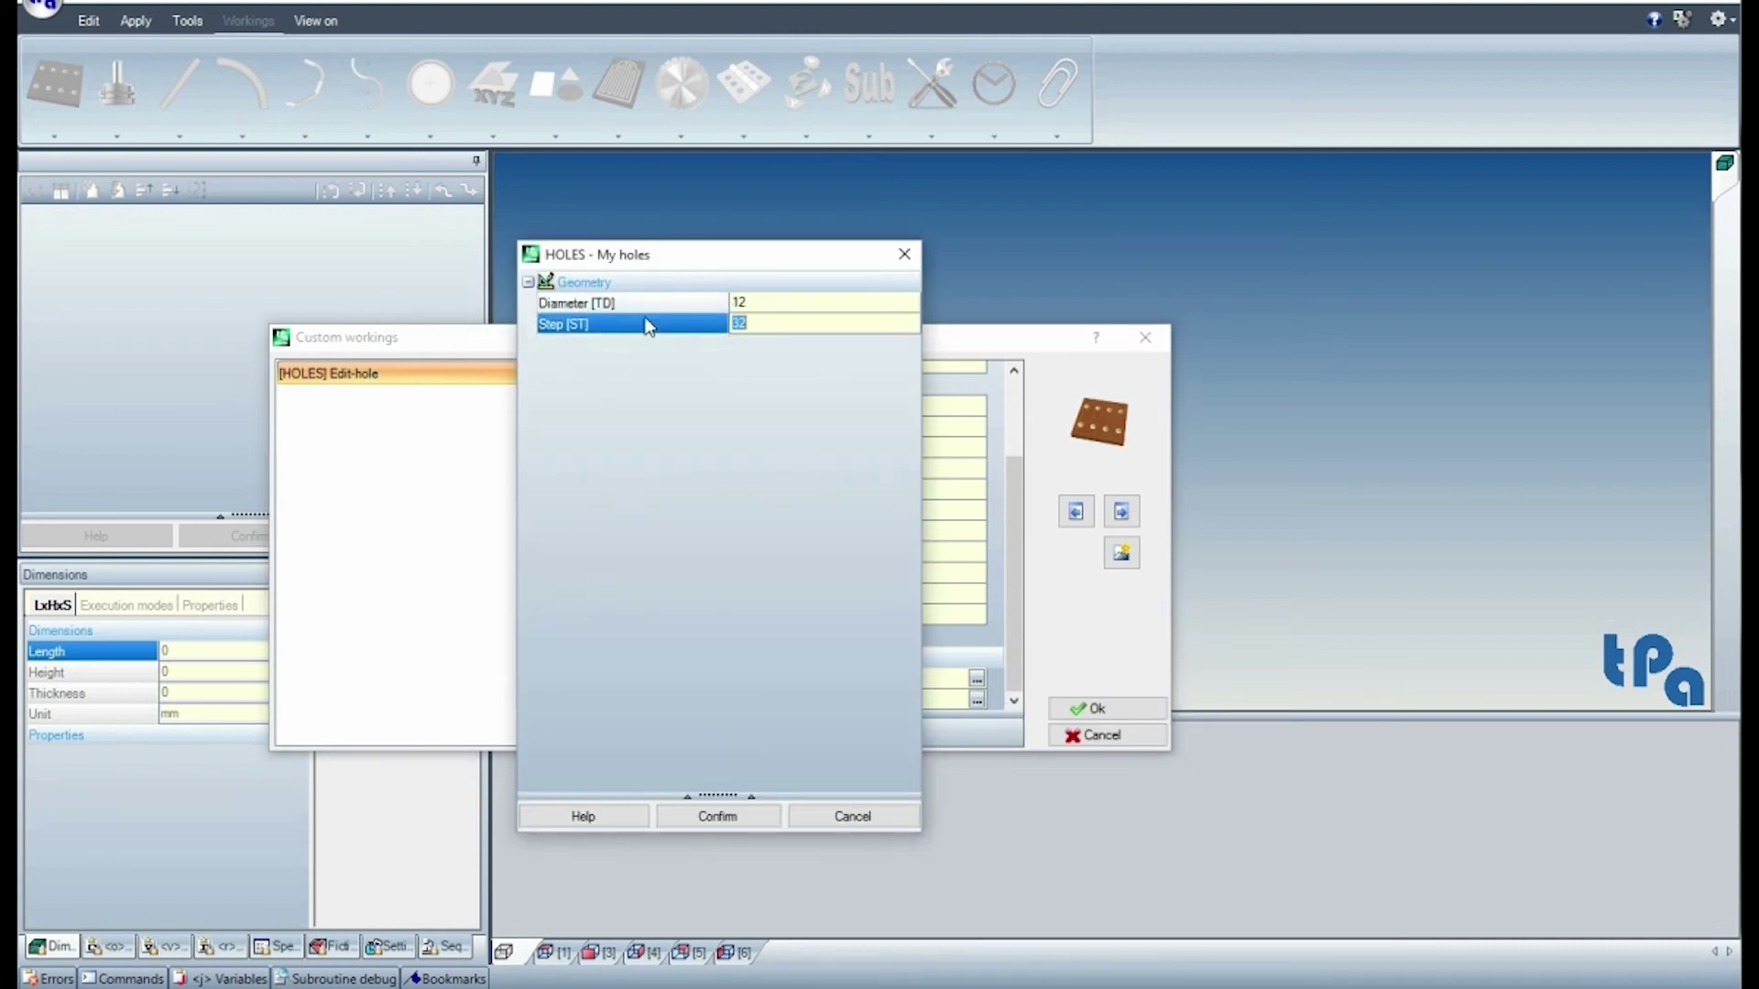
{"action": "left_click", "coordinate": [742, 817]}
{"action": "left_click", "coordinate": [1094, 708]}
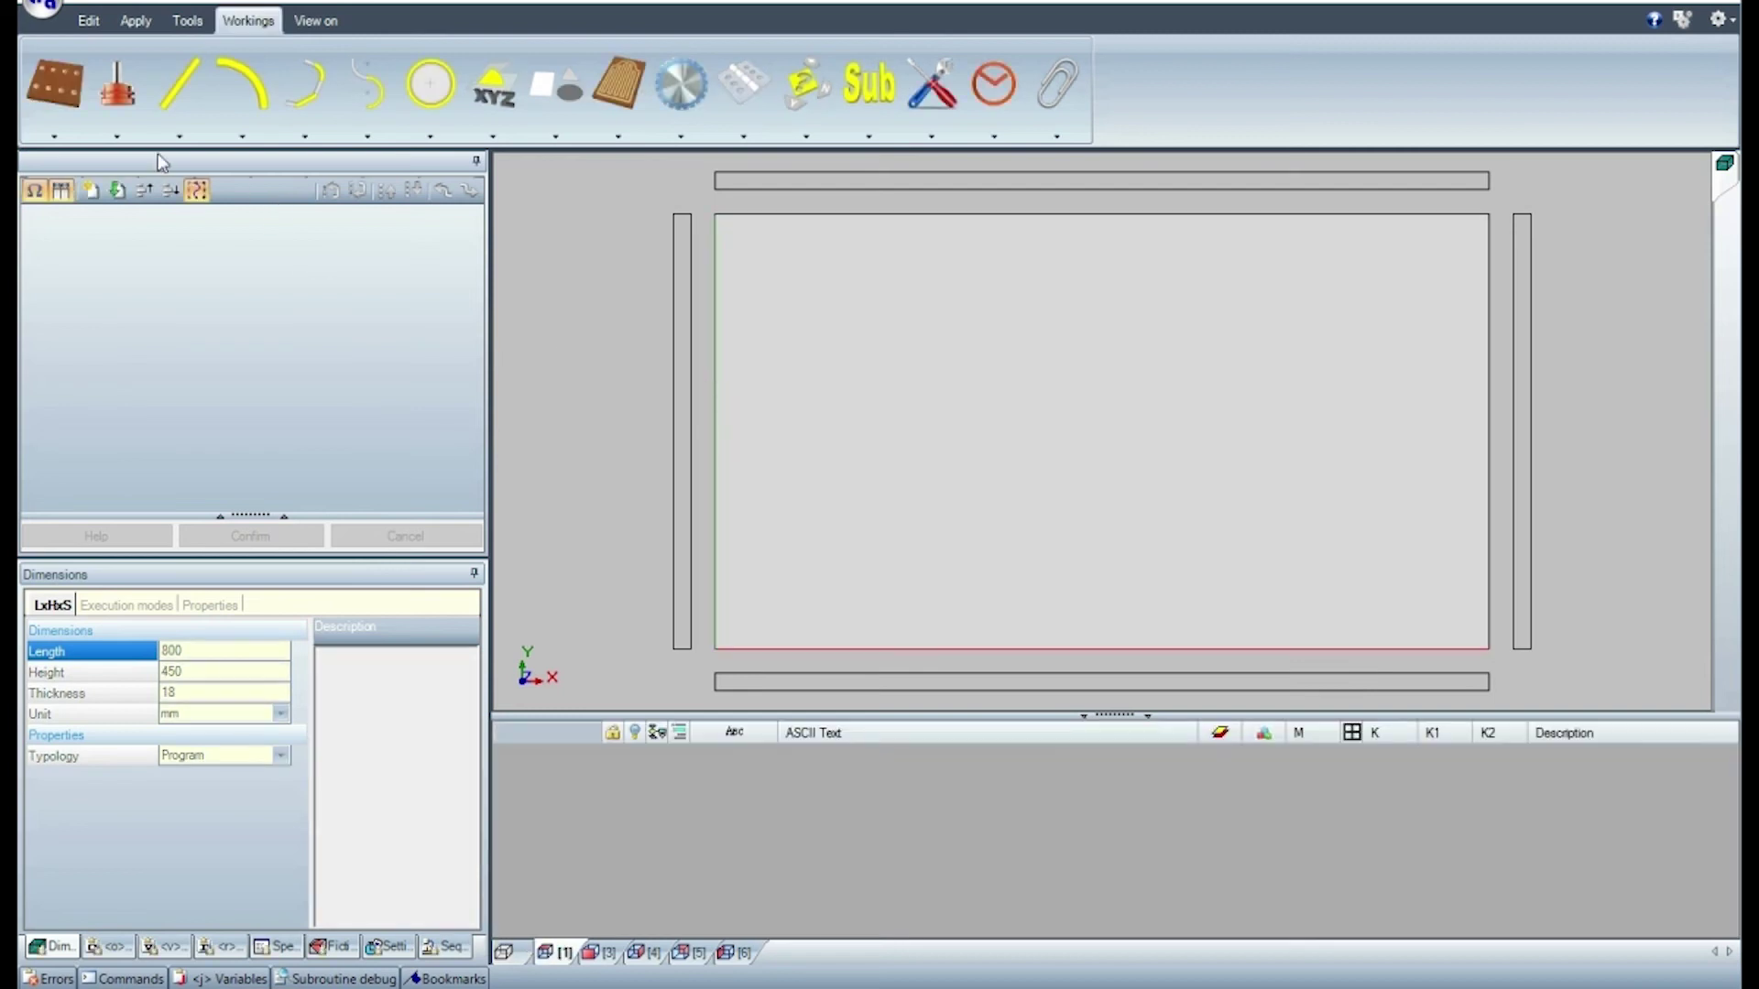
- Insert the My holes working with Diameter [TD] 9 and Step [ST] 40
{"action": "left_click", "coordinate": [51, 109]}
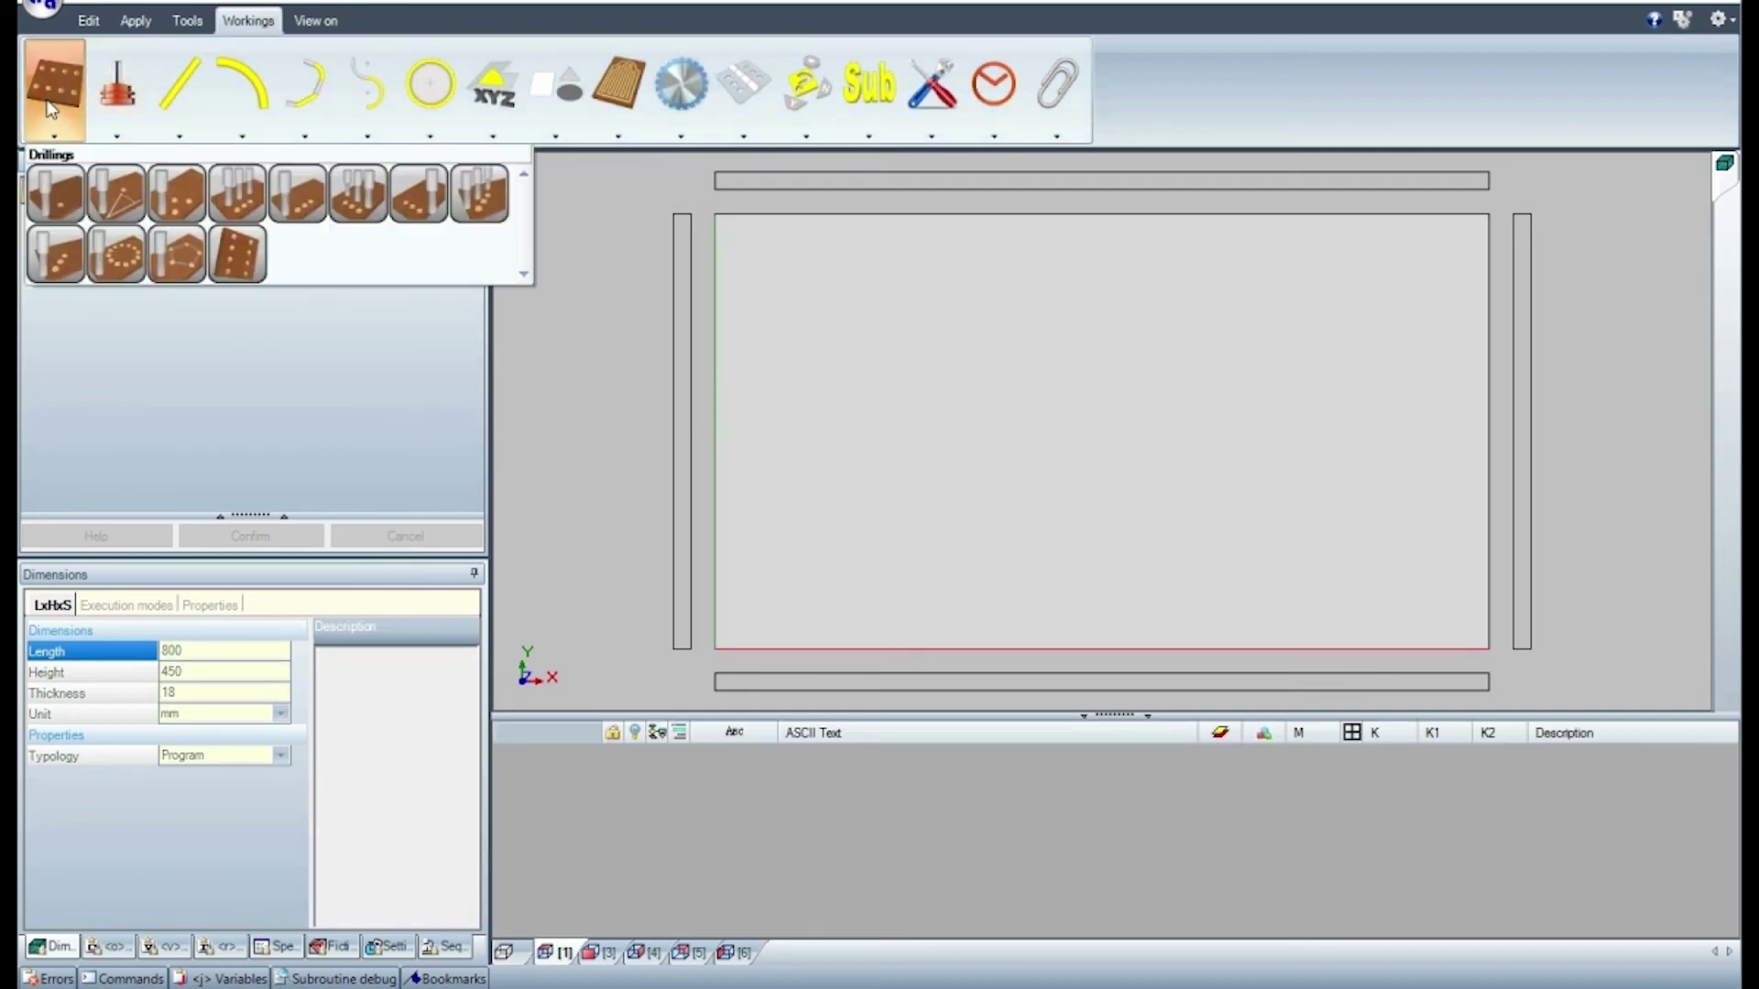
{"action": "left_click", "coordinate": [236, 265]}
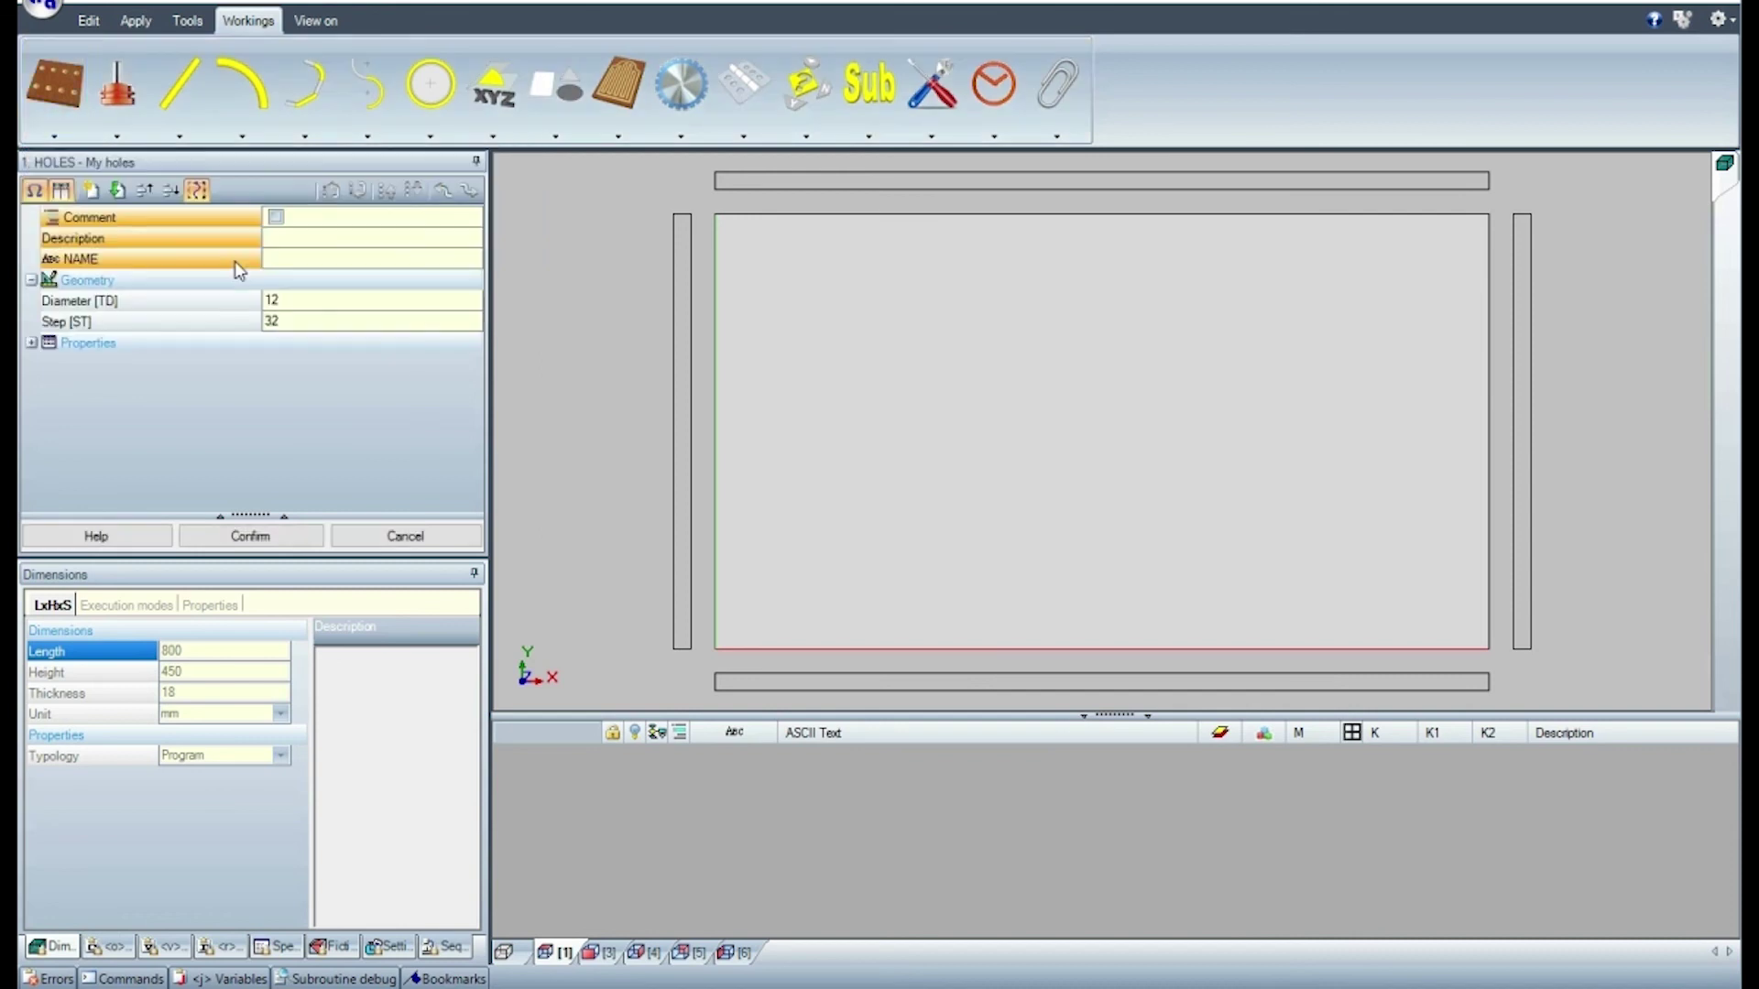
{"action": "left_click", "coordinate": [329, 303]}
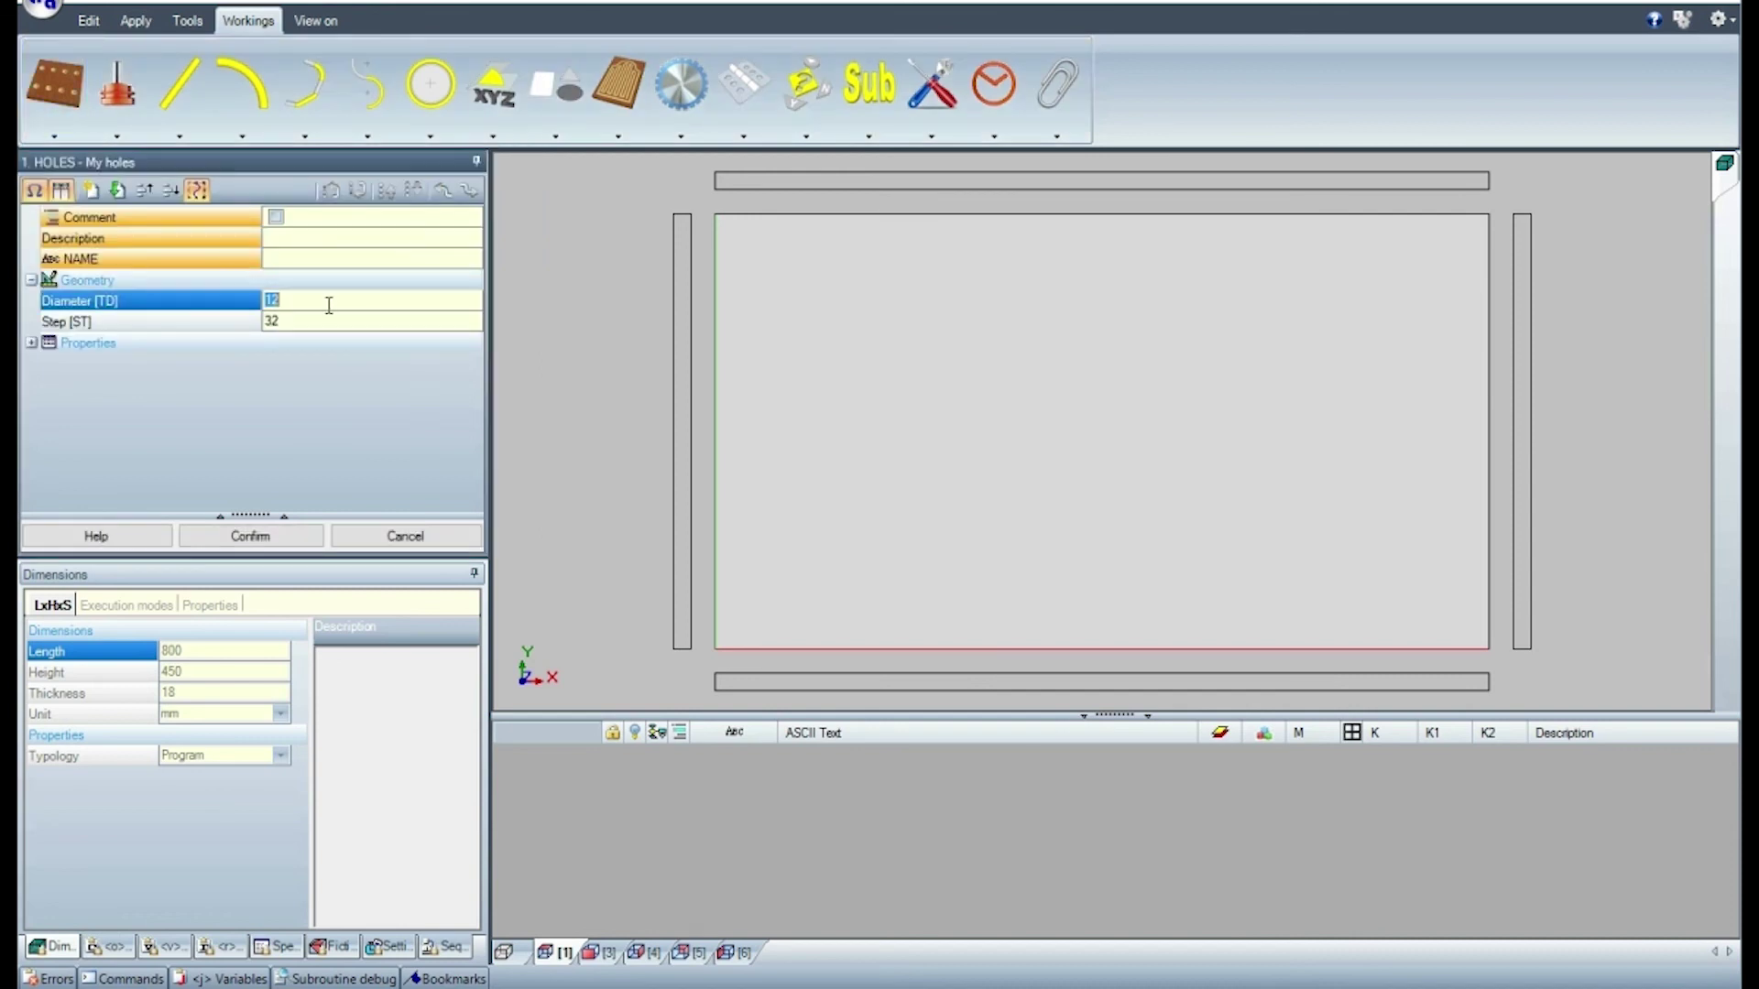
{"action": "left_click", "coordinate": [309, 322]}
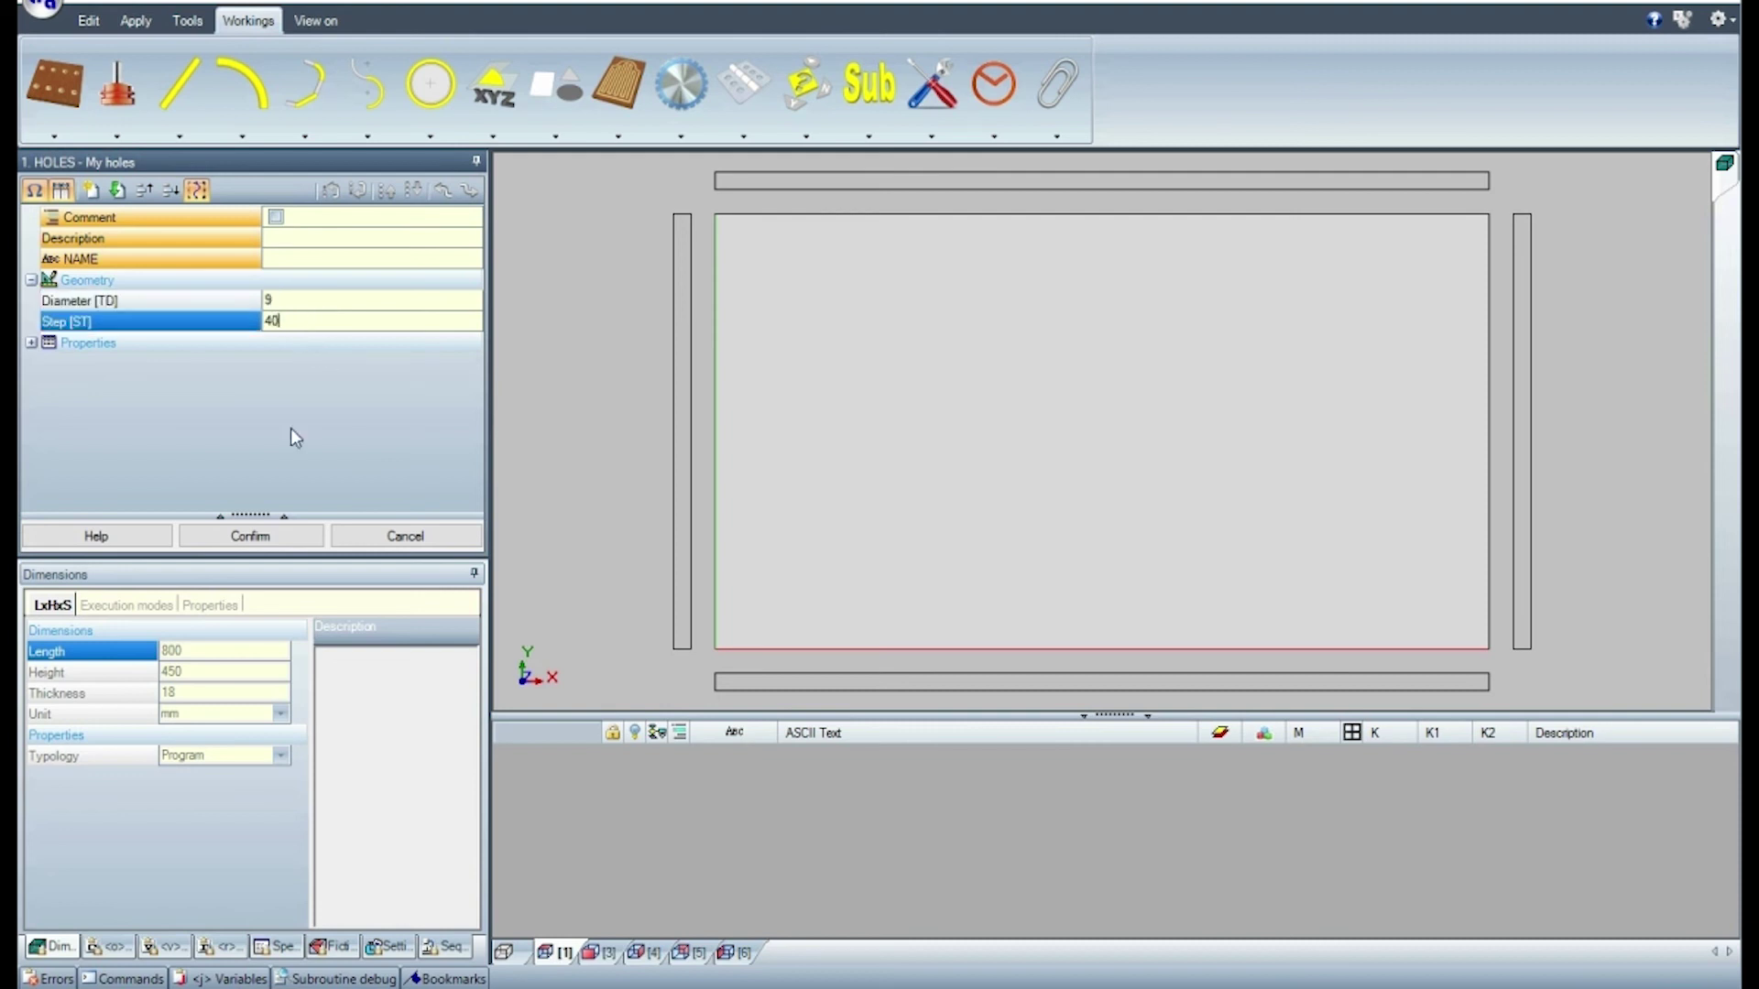
{"action": "left_click", "coordinate": [250, 535]}
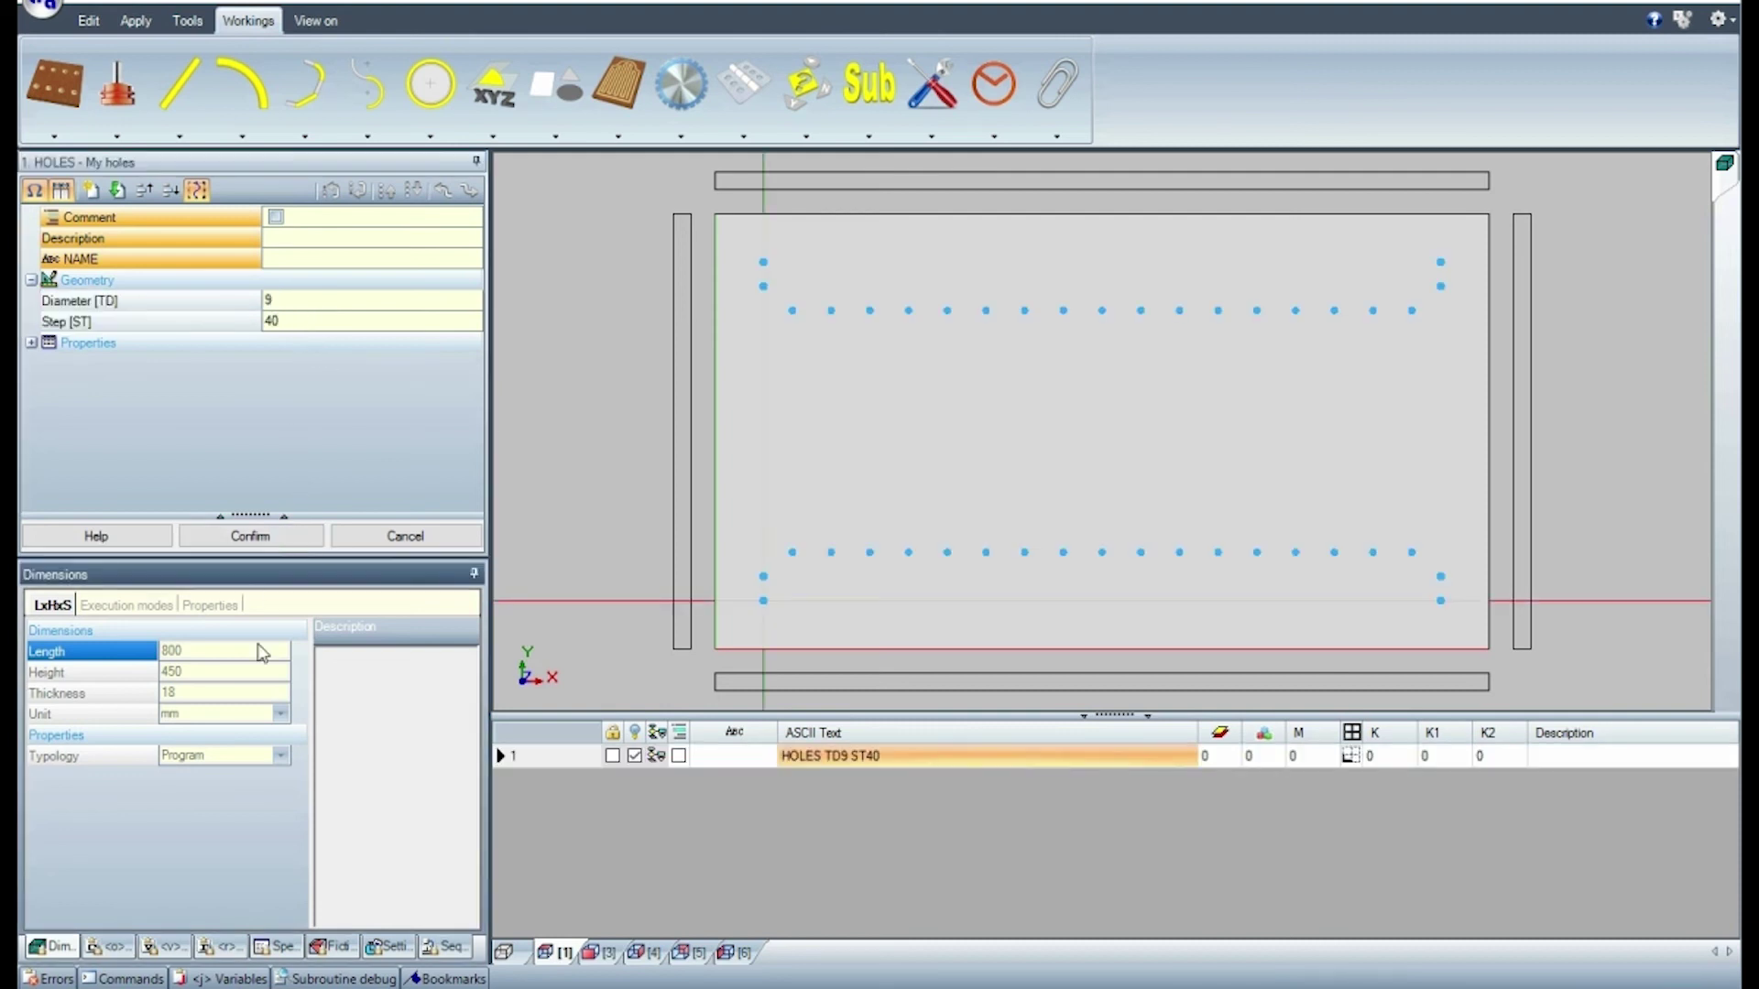
{"action": "left_click", "coordinate": [256, 654]}
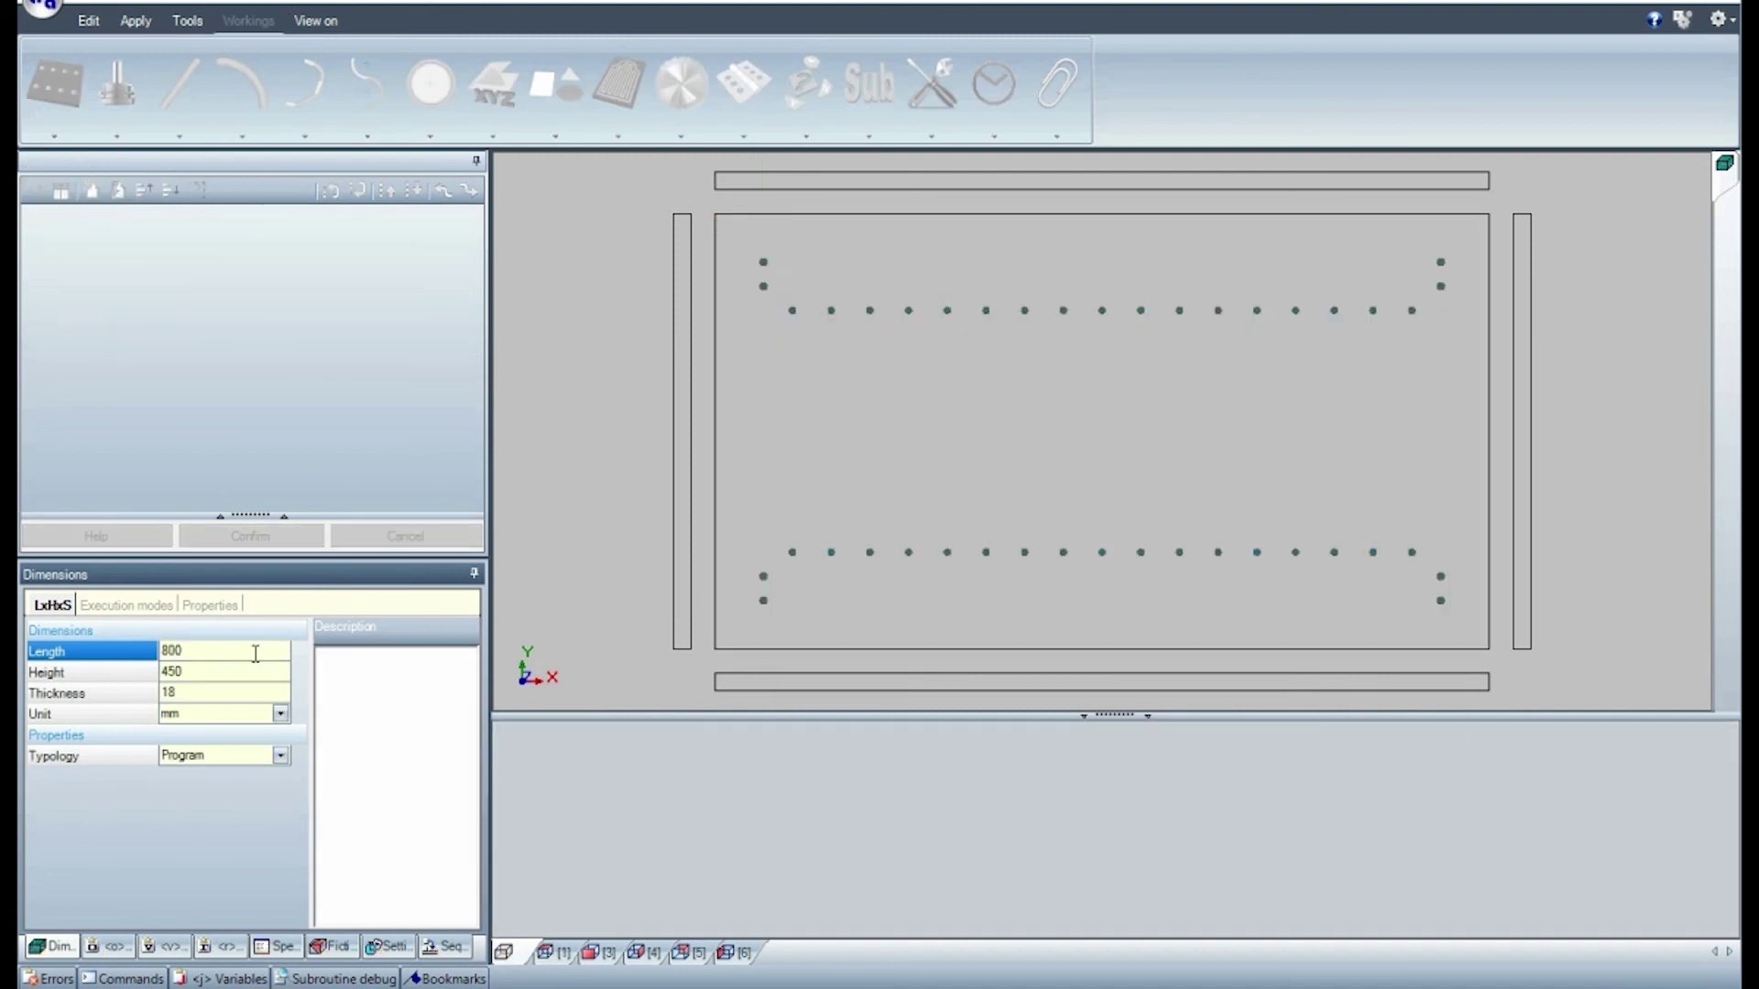
- Set panel length to 1000 mm and give the HOLES working TD 12 and ST 32
{"action": "type", "text": "1000"}
{"action": "key", "text": "Return"}
{"action": "left_click", "coordinate": [729, 548]}
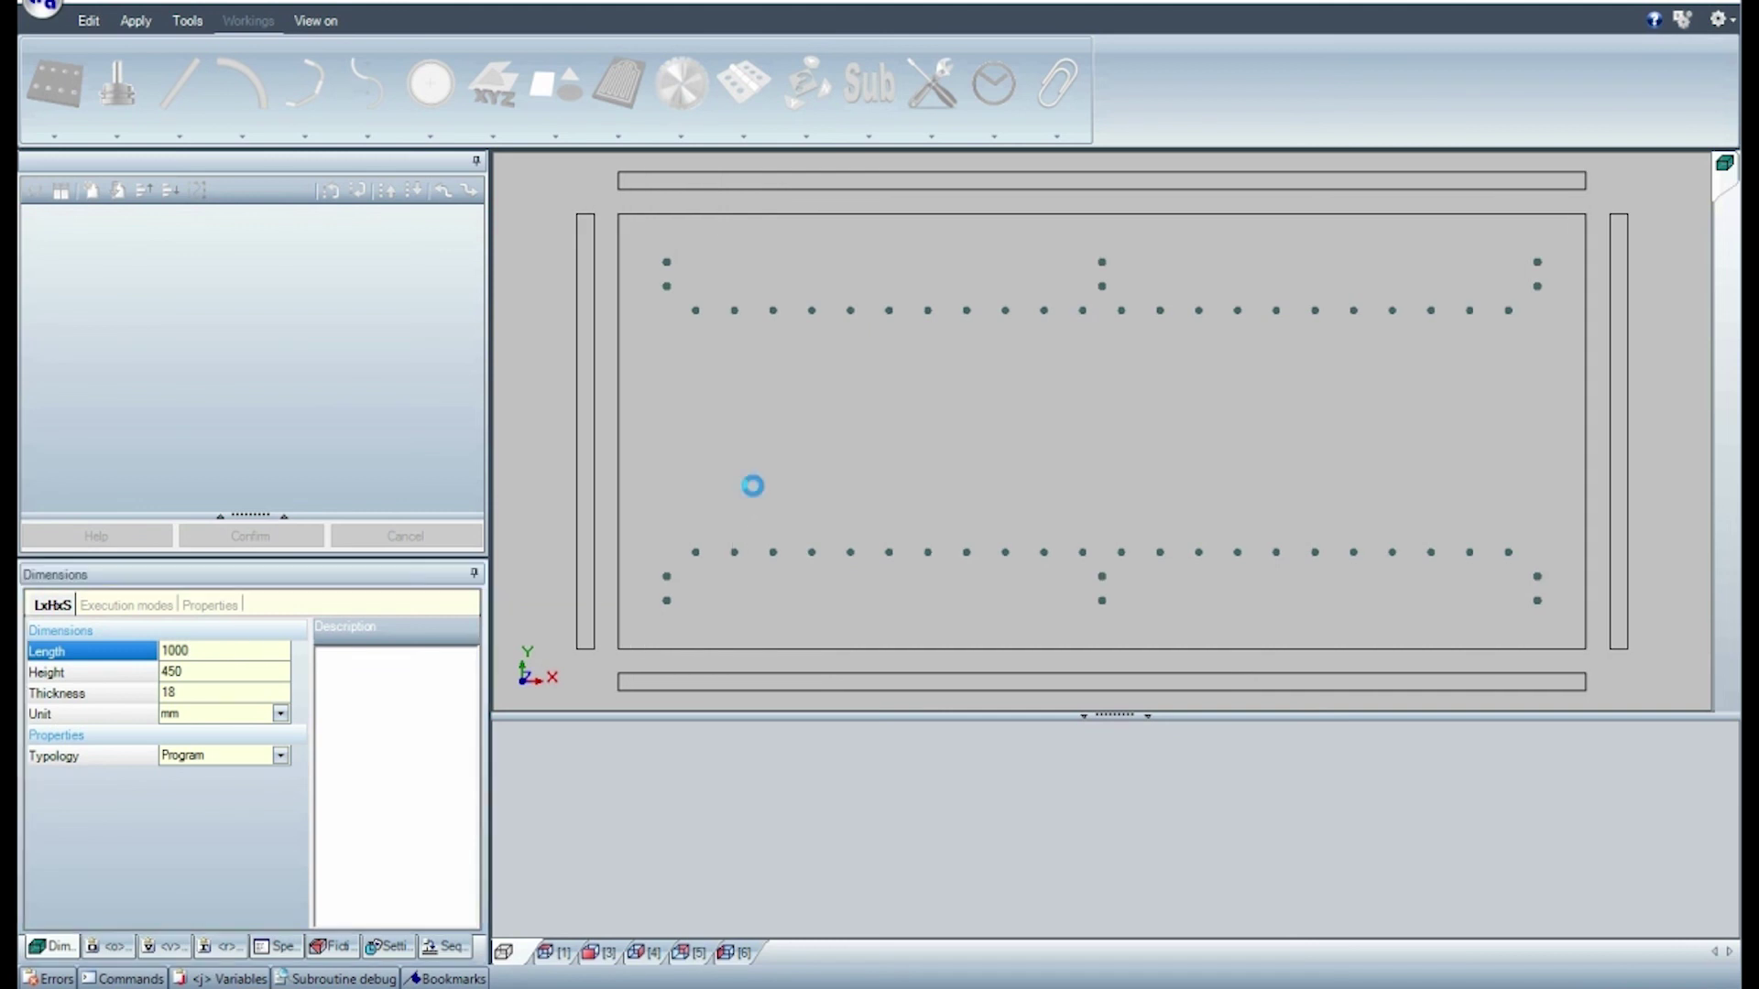
{"action": "left_click", "coordinate": [305, 305]}
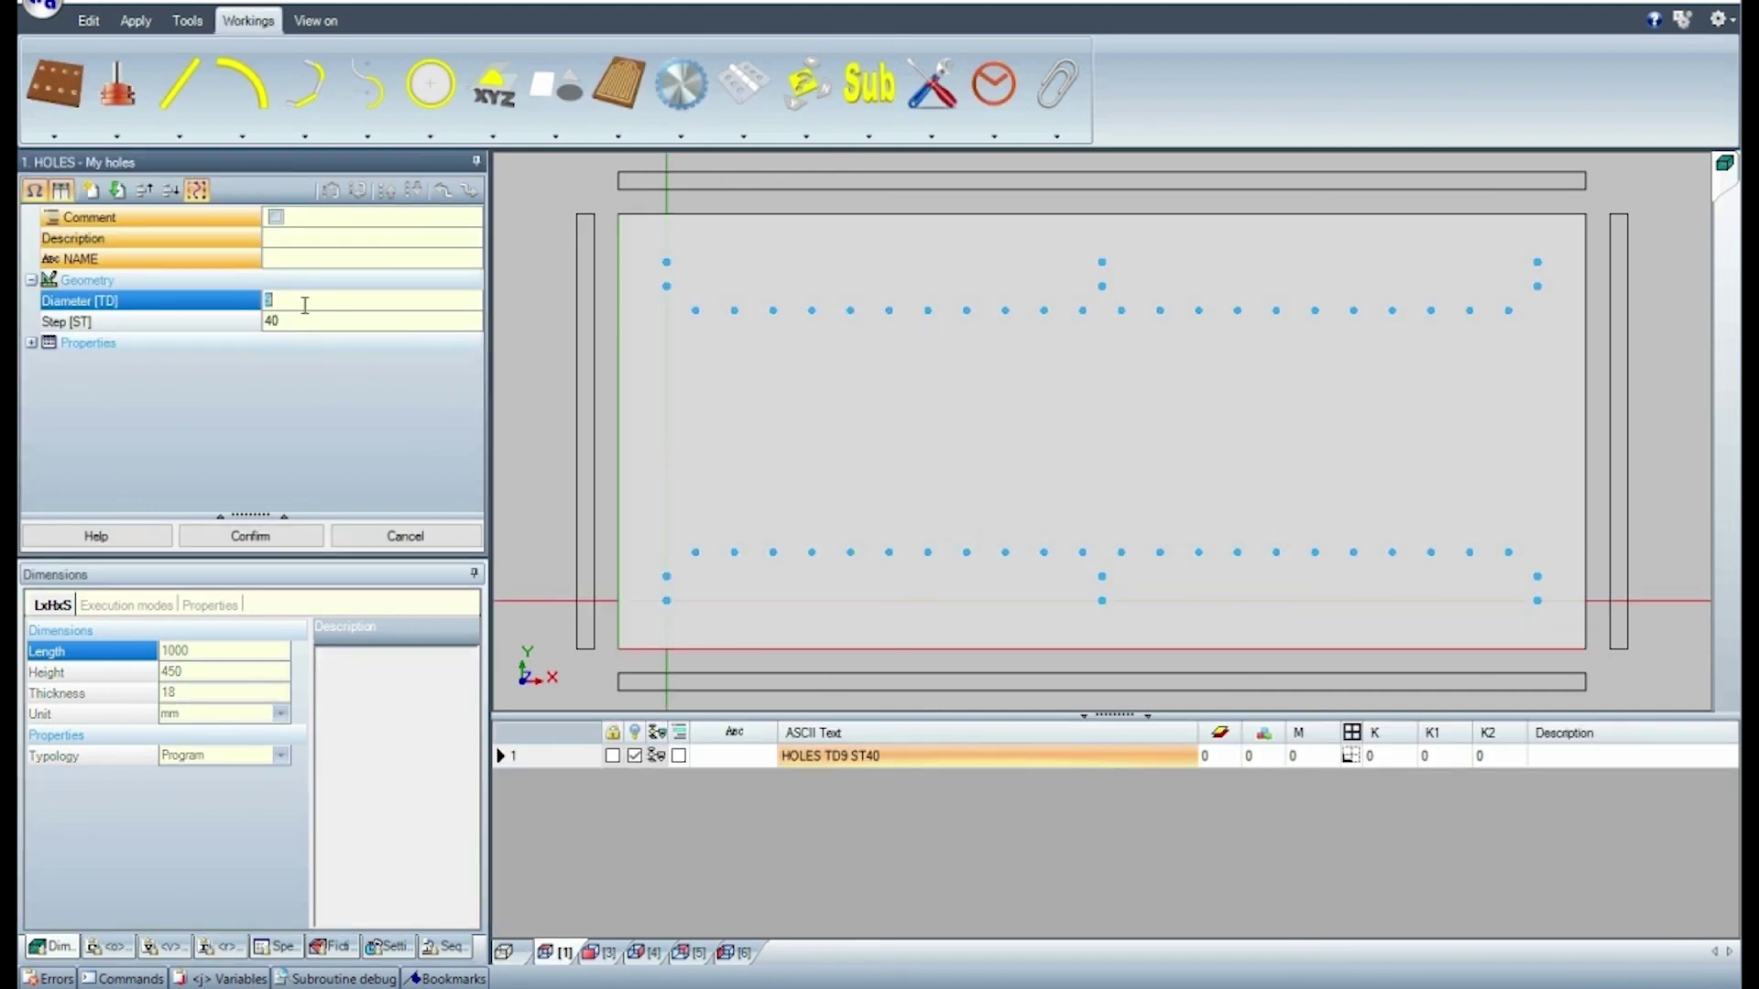
{"action": "left_click", "coordinate": [304, 322]}
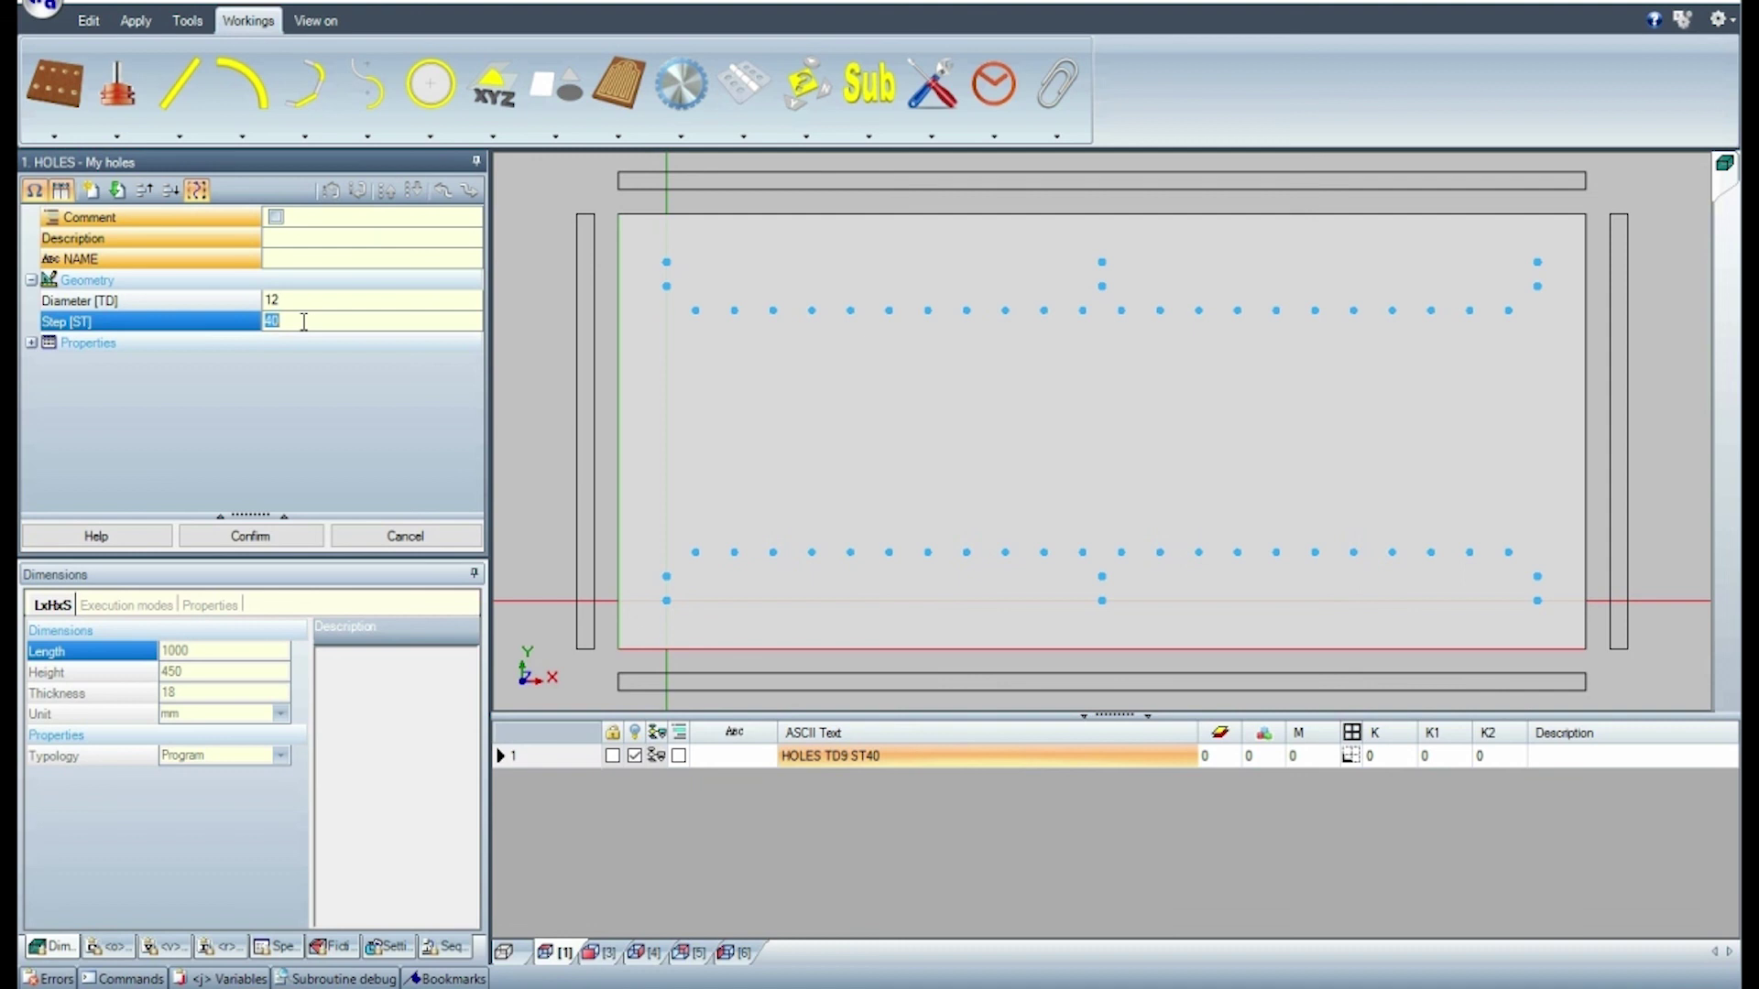
{"action": "type", "text": "32"}
{"action": "left_click", "coordinate": [259, 539]}
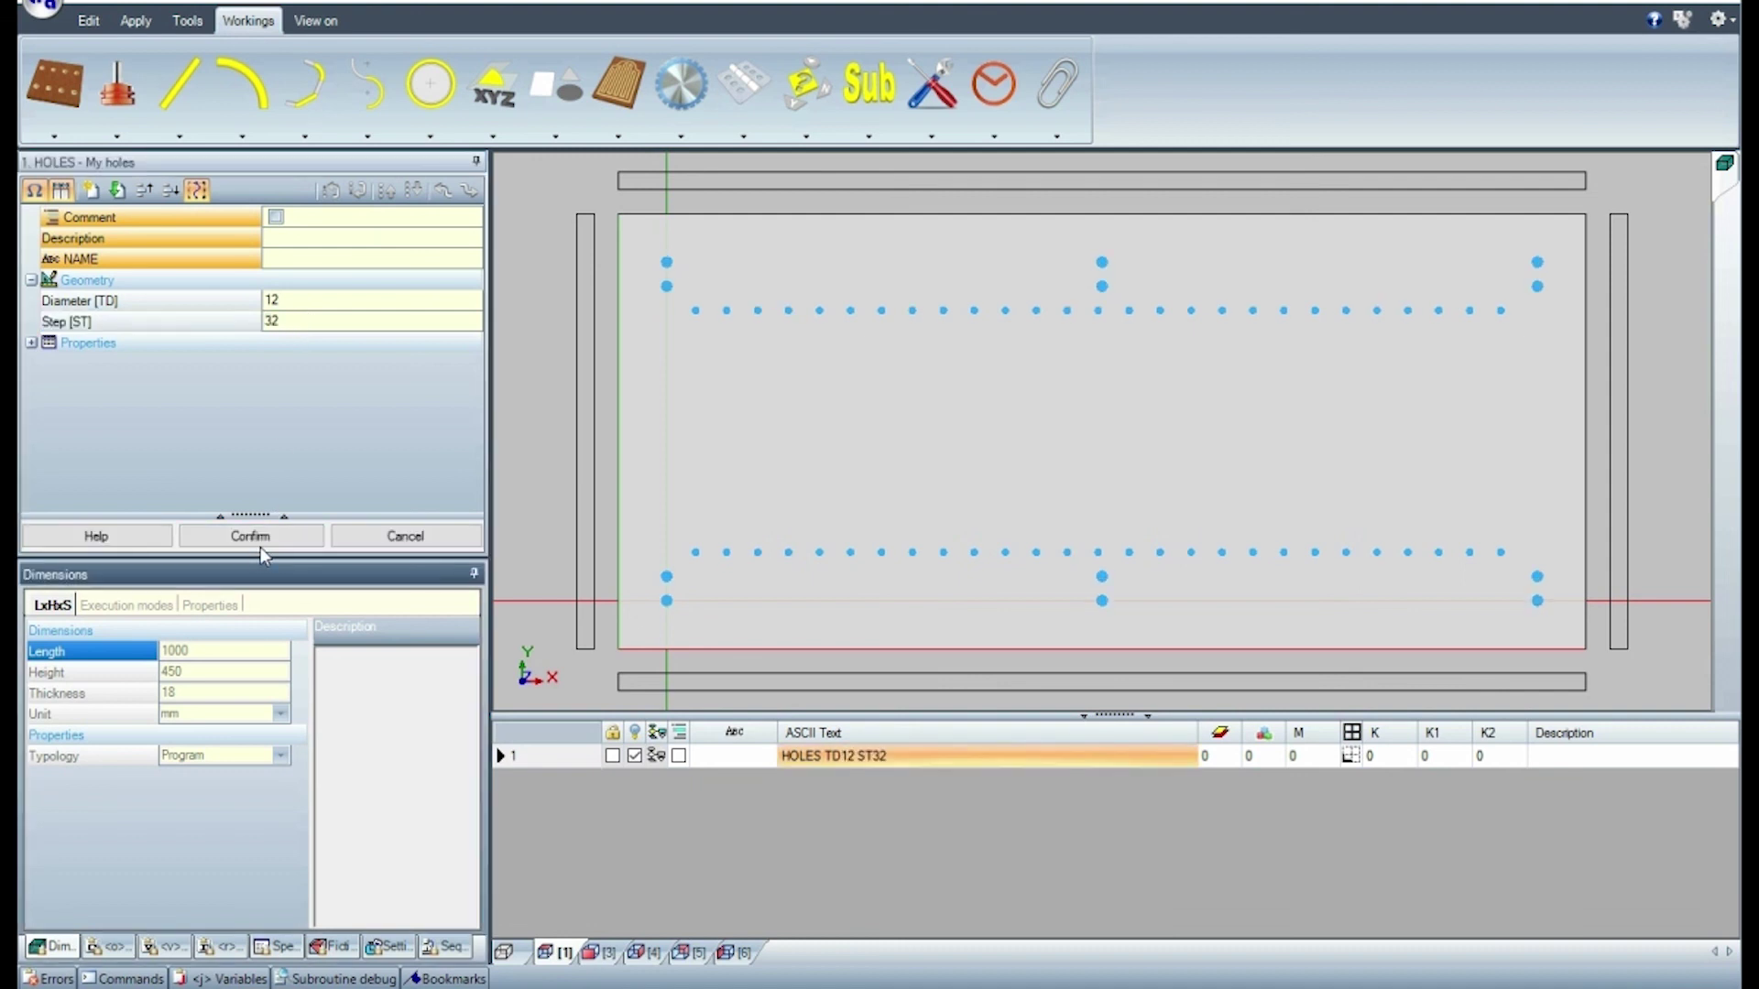